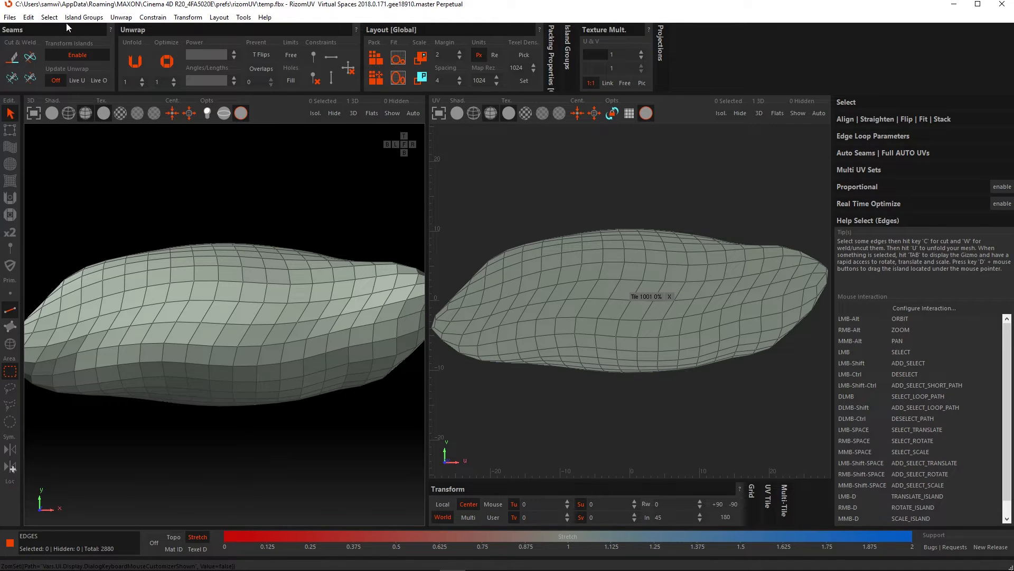
- Review the C4D mouse interaction preset and assigned hotkeys in the Keyboard and Mouse Customizer
{"action": "left_click", "coordinate": [28, 17]}
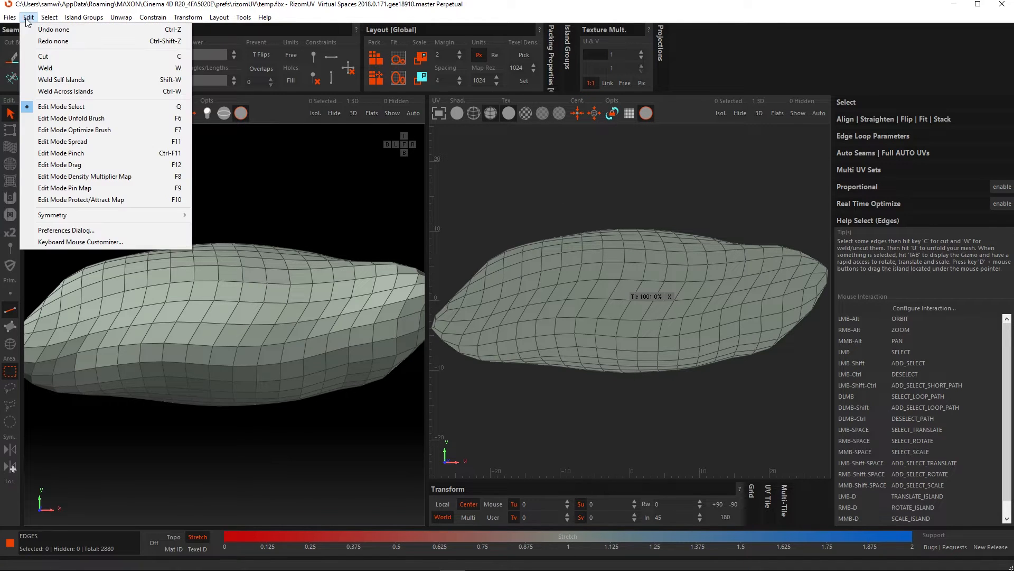
{"action": "left_click", "coordinate": [92, 242]}
{"action": "left_click_drag", "start_coordinate": [283, 50], "coordinate": [392, 87]}
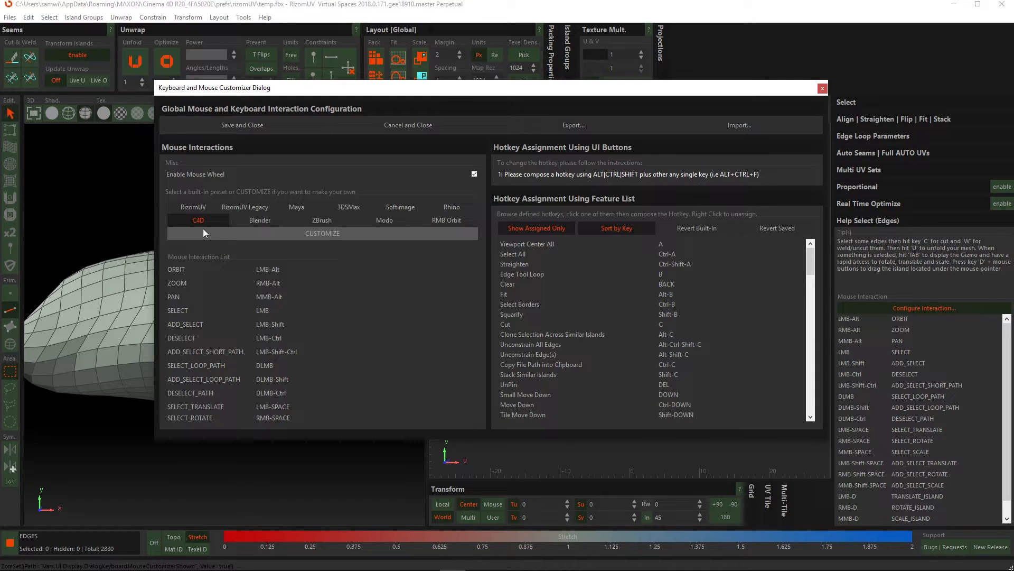
{"action": "left_click", "coordinate": [823, 88]}
{"action": "scroll", "coordinate": [918, 356], "scroll_direction": "down", "scroll_amount": 1}
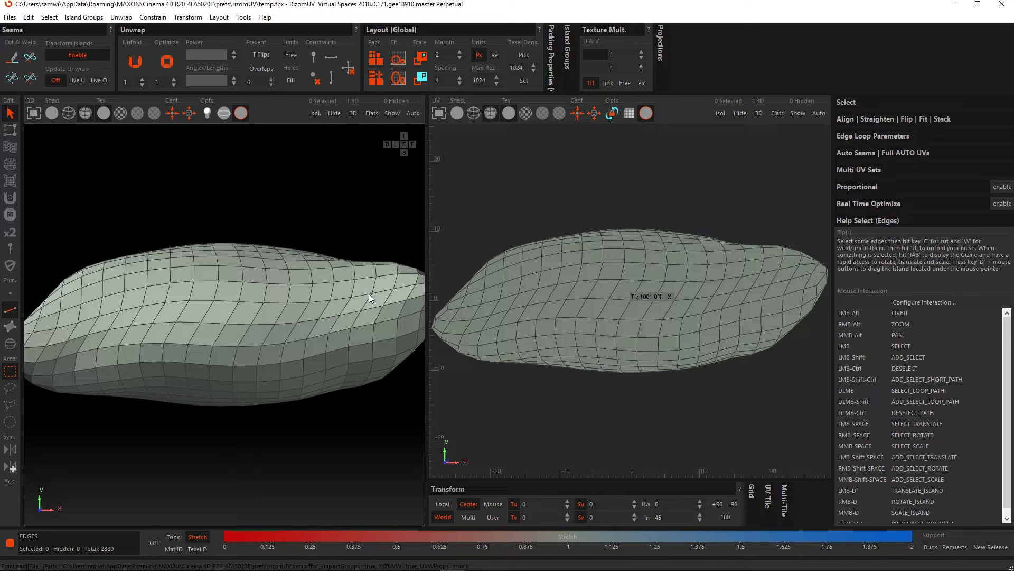
- Select the edge loop running around the cushion's middle and cut it as a seam
{"action": "left_click_drag", "start_coordinate": [388, 280], "coordinate": [276, 366], "text": "alt"}
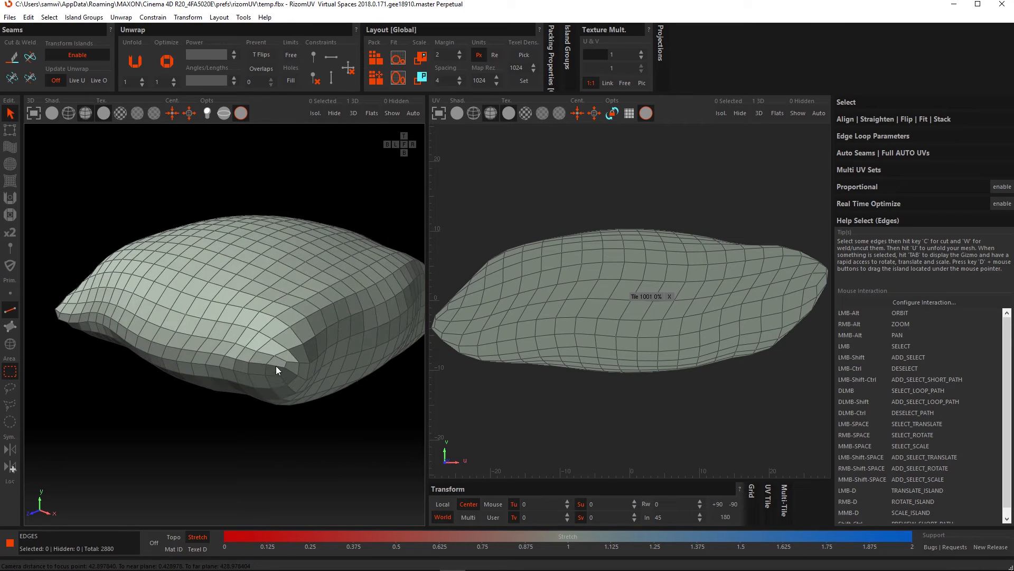
{"action": "double_click", "coordinate": [292, 372]}
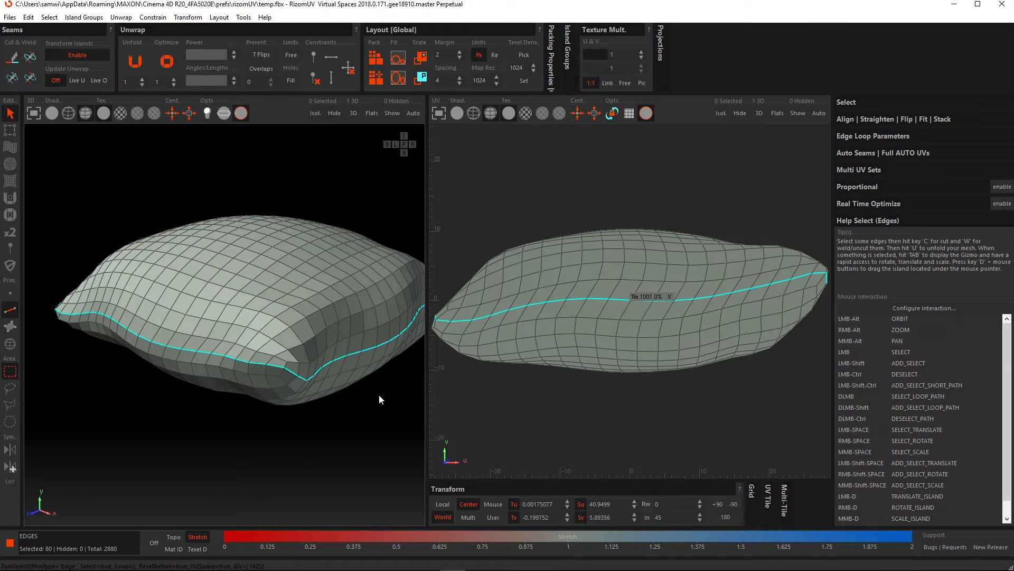
{"action": "key", "text": "c"}
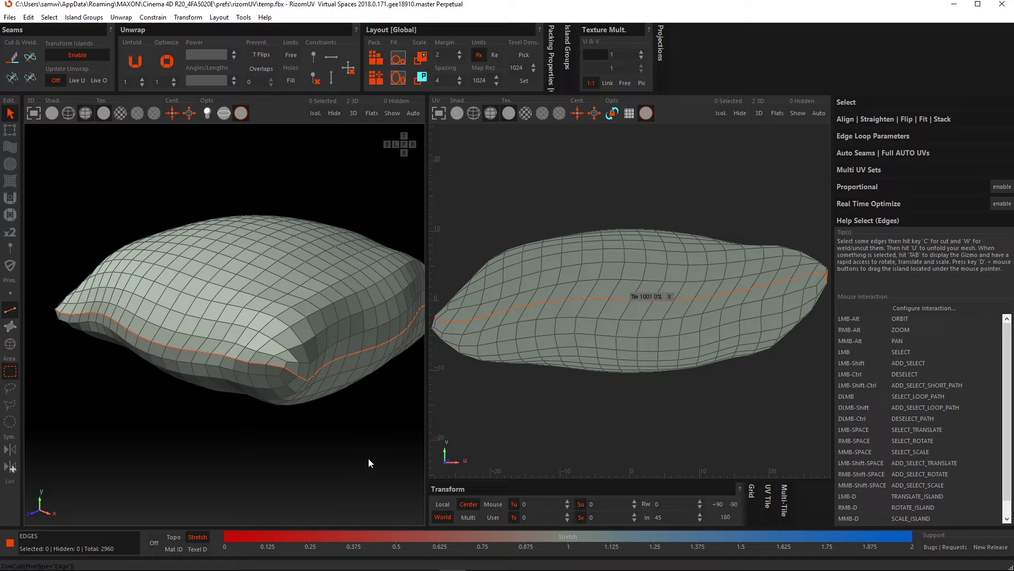
- Unfold and pack both cushion halves in the UV tile, and reset them with Unflatten
{"action": "key", "text": "p"}
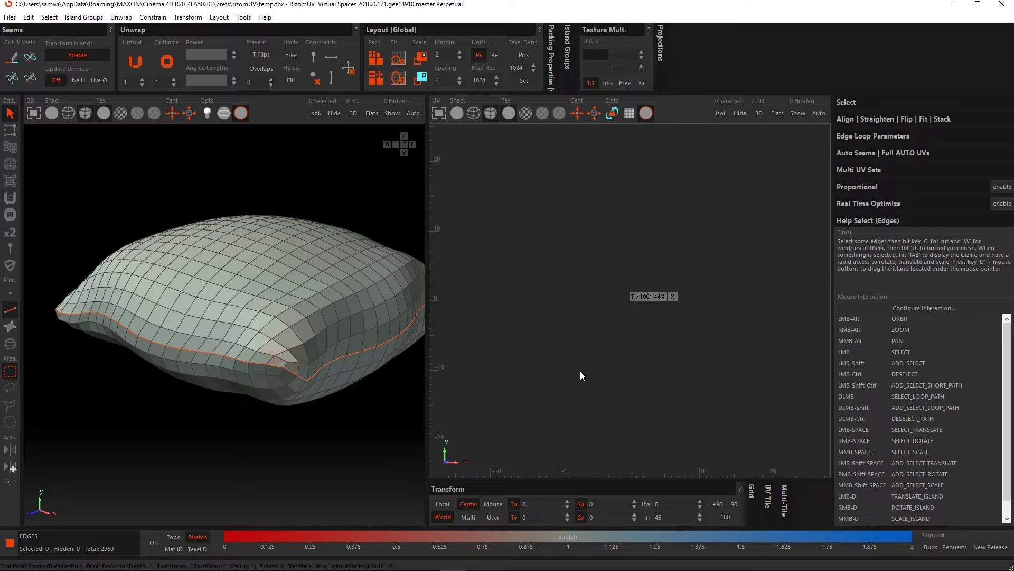
{"action": "key", "text": "f"}
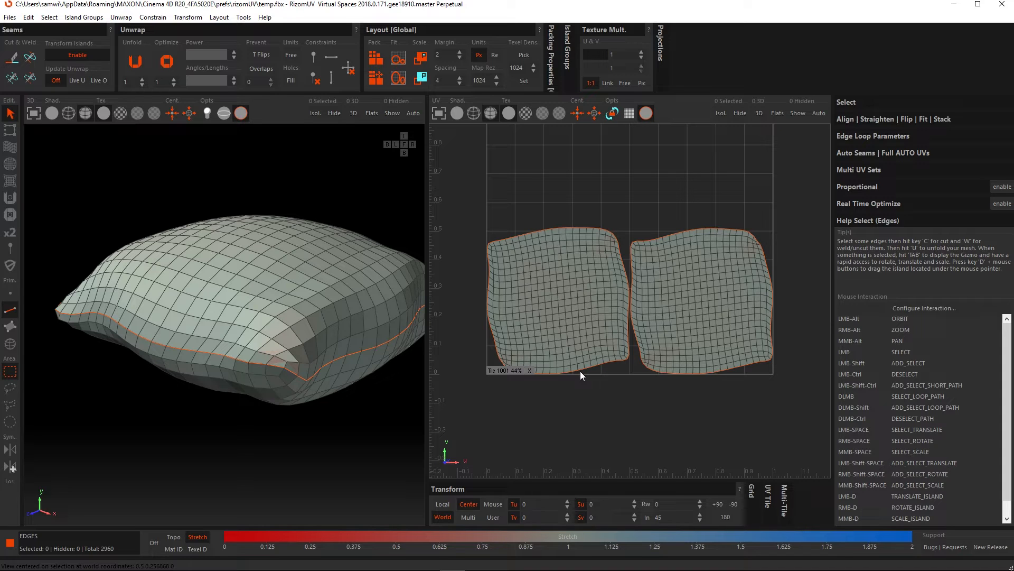
{"action": "left_click", "coordinate": [121, 18]}
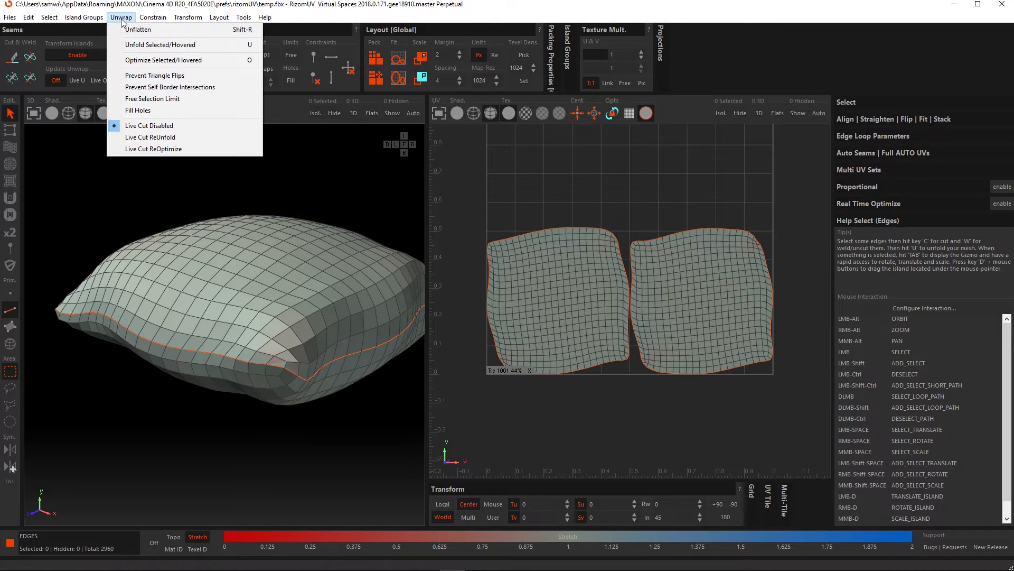
{"action": "left_click", "coordinate": [168, 30]}
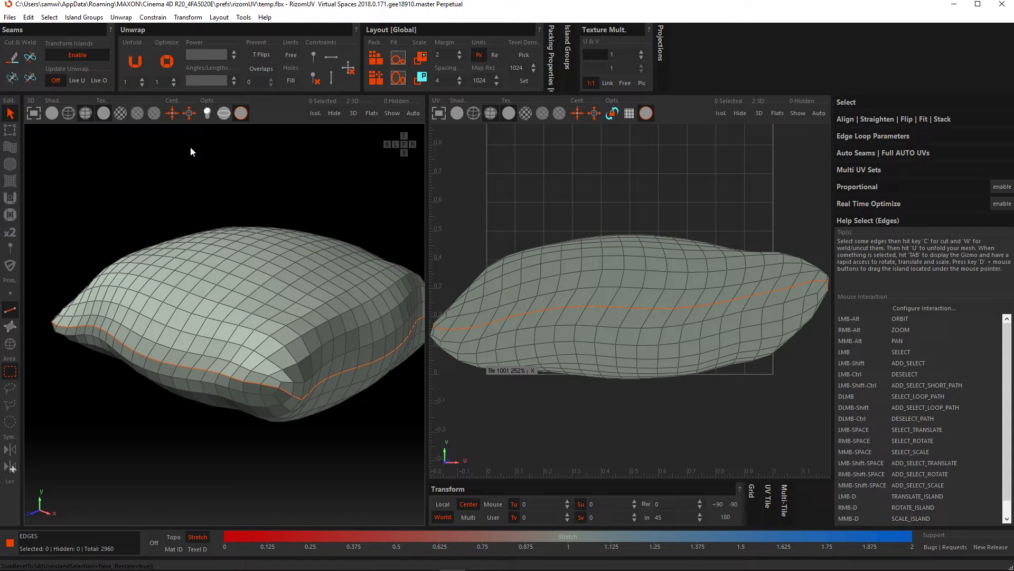
- Select the cushion's upper half as an island, unfold only that island and pack it into the UV tile
{"action": "left_click", "coordinate": [10, 344]}
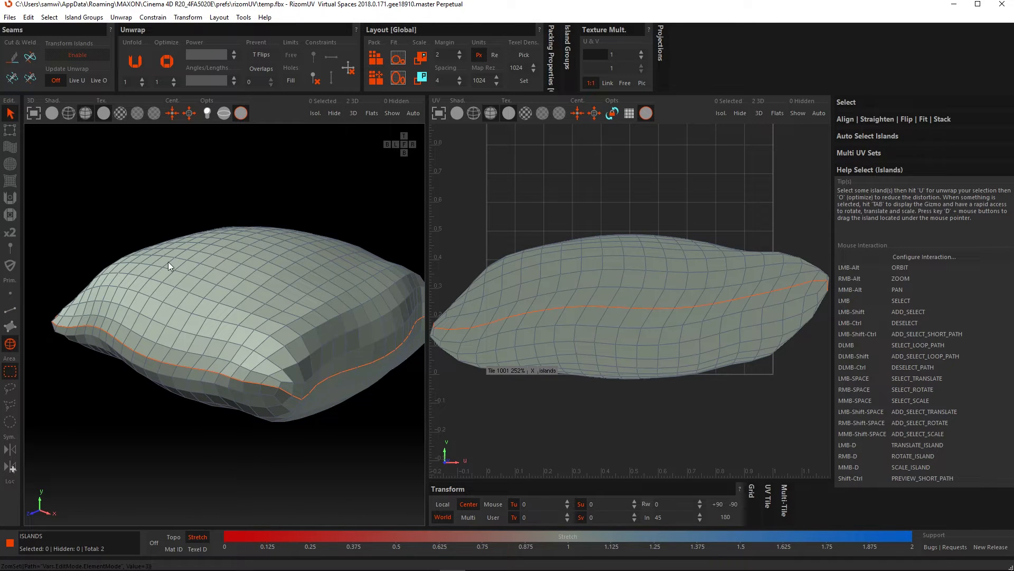
{"action": "left_click", "coordinate": [272, 291]}
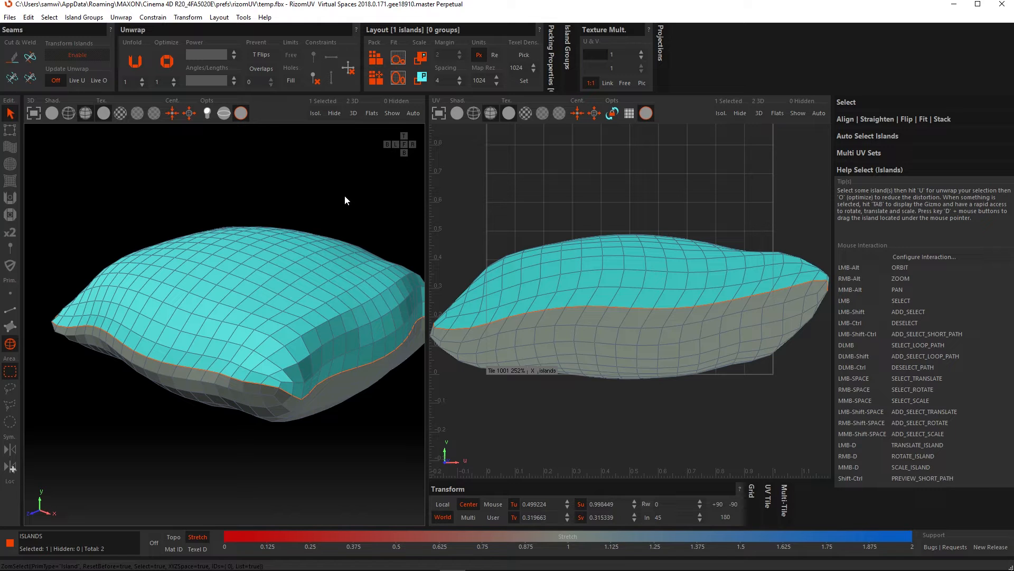
{"action": "key", "text": "u"}
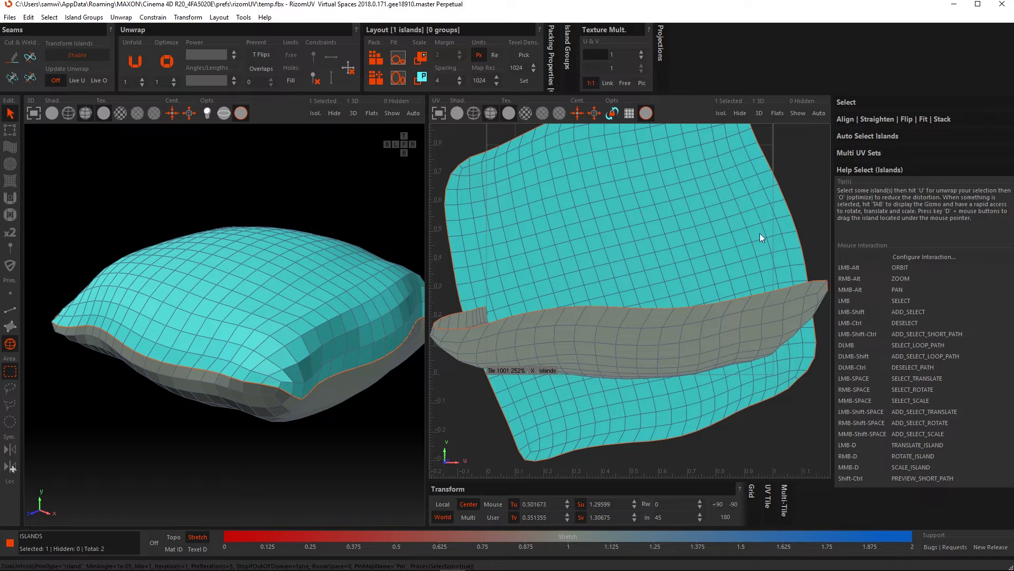
{"action": "key", "text": "p"}
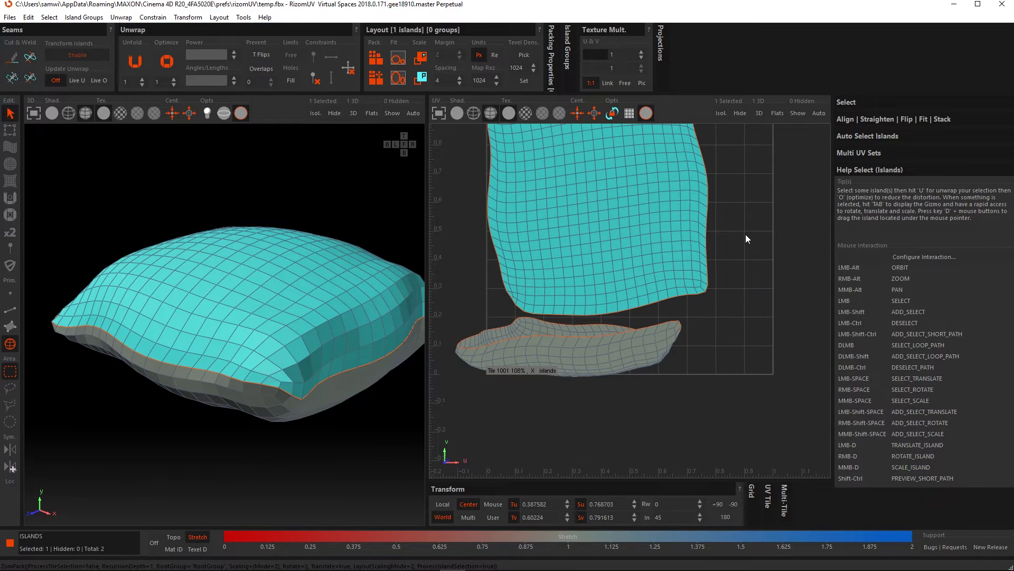
{"action": "middle_click_drag", "start_coordinate": [748, 214], "coordinate": [746, 240], "text": "alt"}
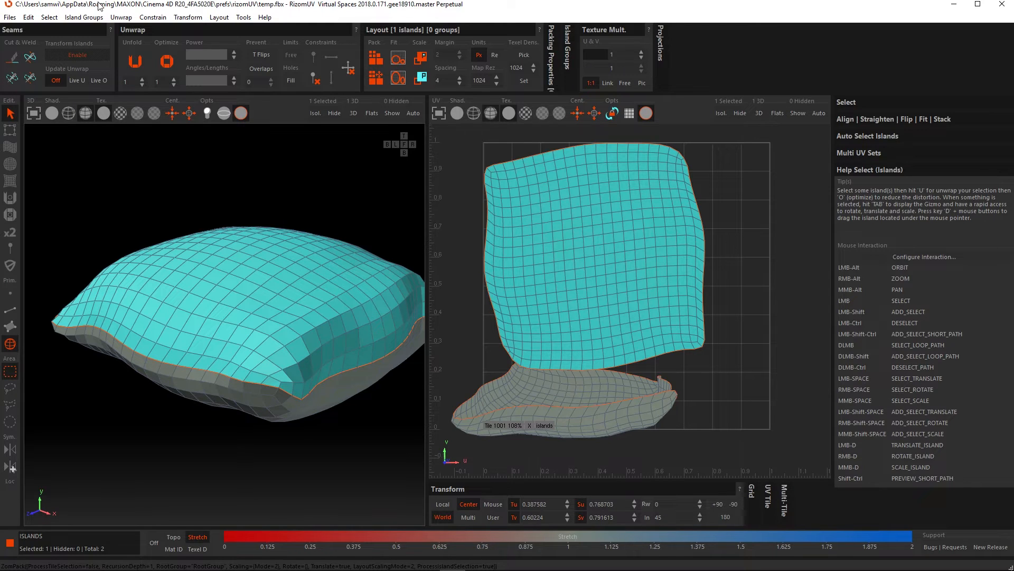
- Unflatten the cushion's upper-half island and clear the selection
{"action": "left_click", "coordinate": [121, 17]}
{"action": "left_click", "coordinate": [127, 30]}
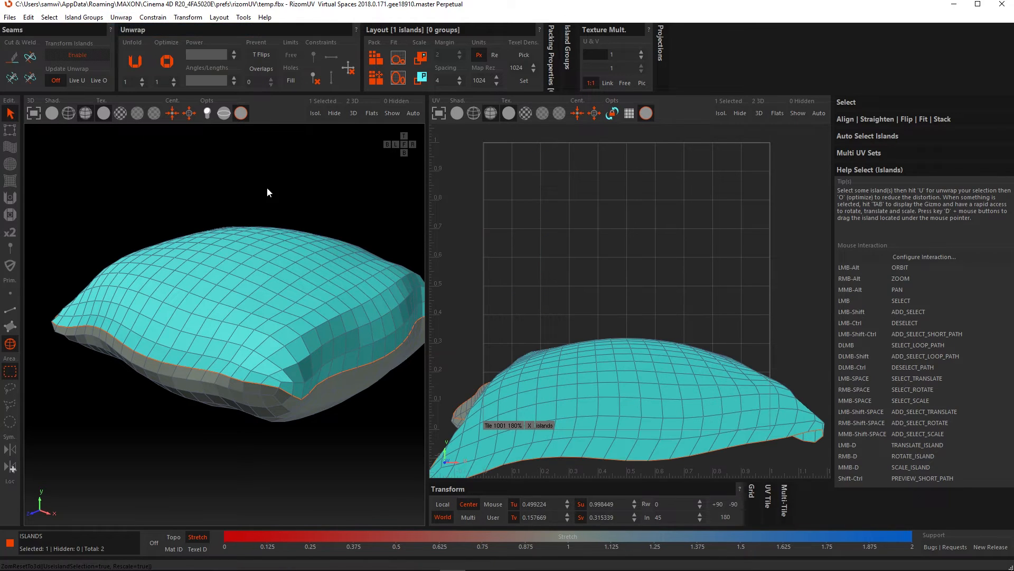
{"action": "left_click", "coordinate": [160, 172]}
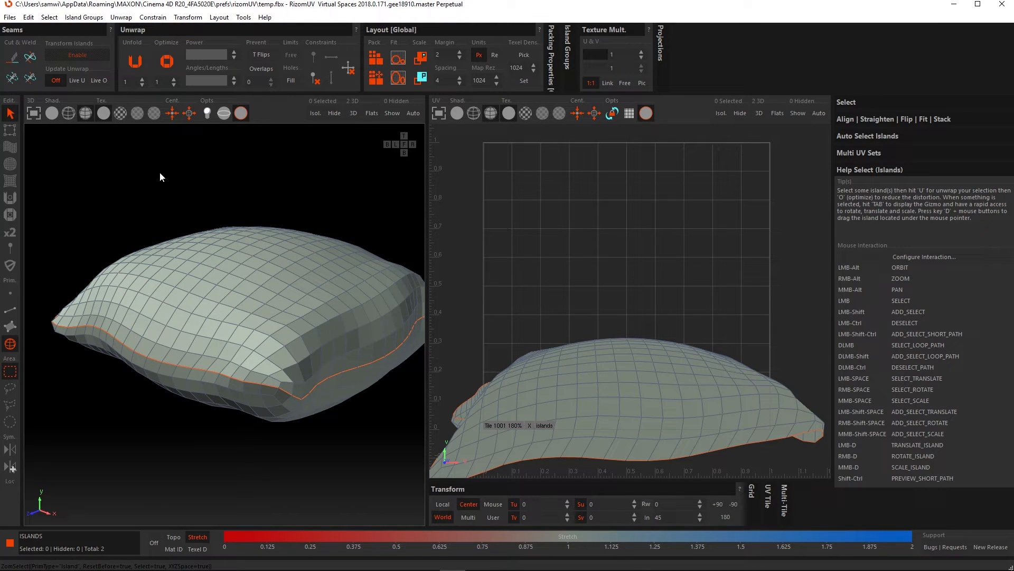
- With edge mode active and nothing selected, unfold both cushion halves and pack them side by side in the UV tile
{"action": "left_click", "coordinate": [9, 311]}
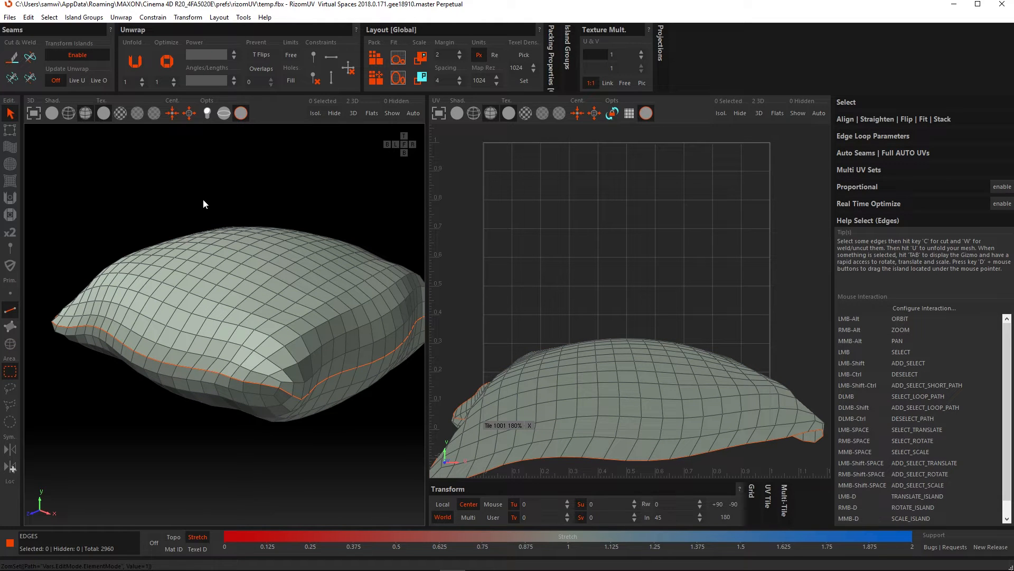
{"action": "left_click", "coordinate": [230, 291]}
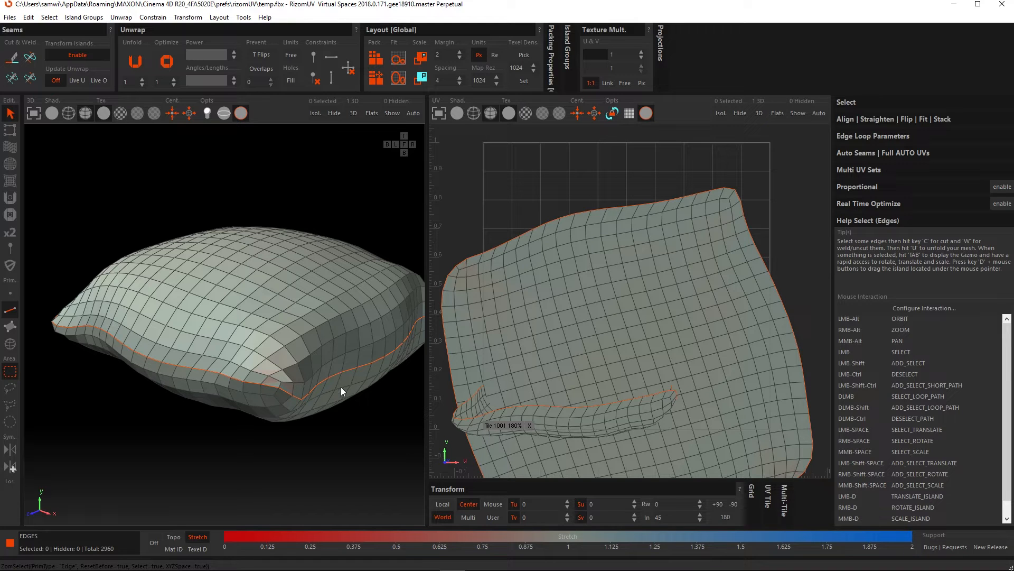
{"action": "key", "text": "u"}
{"action": "key", "text": "p"}
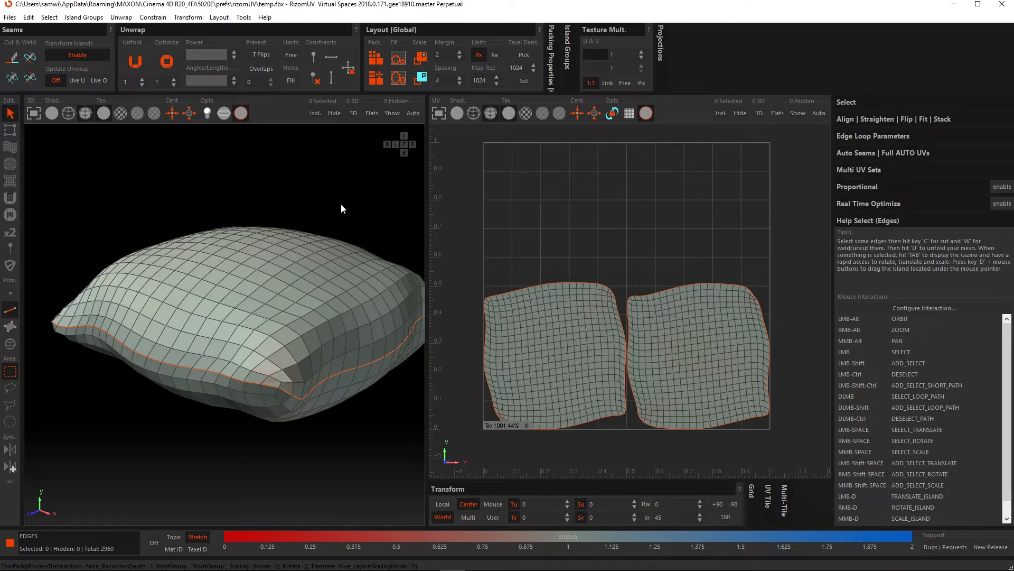
- Distort both UV islands with the Drag brush by pulling several areas of their borders outward
{"action": "left_click", "coordinate": [10, 147]}
{"action": "left_click_drag", "start_coordinate": [500, 321], "coordinate": [497, 293]}
{"action": "left_click_drag", "start_coordinate": [565, 309], "coordinate": [573, 276]}
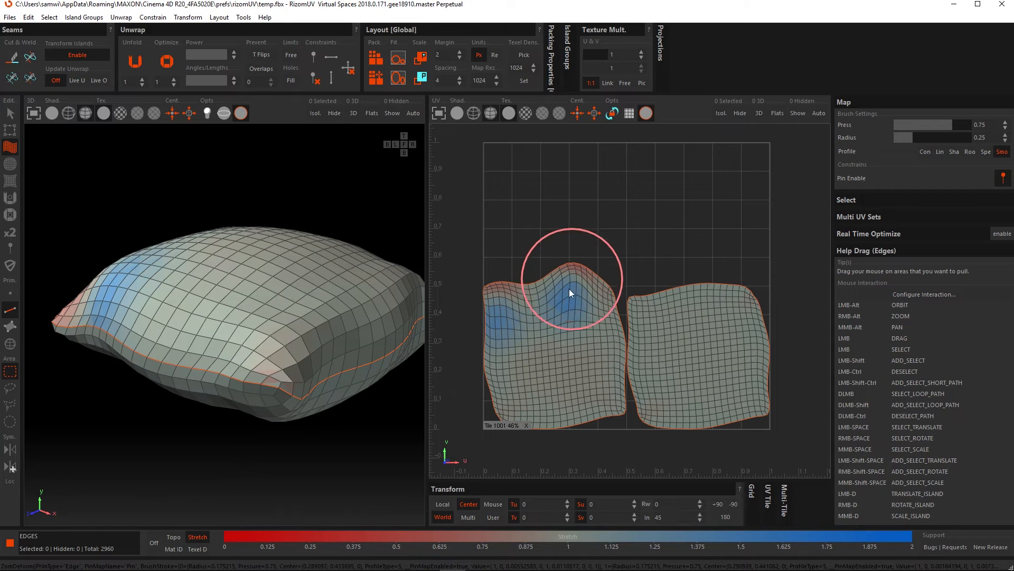
{"action": "mouse_move", "coordinate": [508, 375]}
{"action": "left_mouse_down"}
{"action": "mouse_move", "coordinate": [491, 387]}
{"action": "mouse_move", "coordinate": [562, 402]}
{"action": "mouse_move", "coordinate": [575, 433]}
{"action": "left_mouse_up"}
{"action": "left_click_drag", "start_coordinate": [686, 303], "coordinate": [687, 259]}
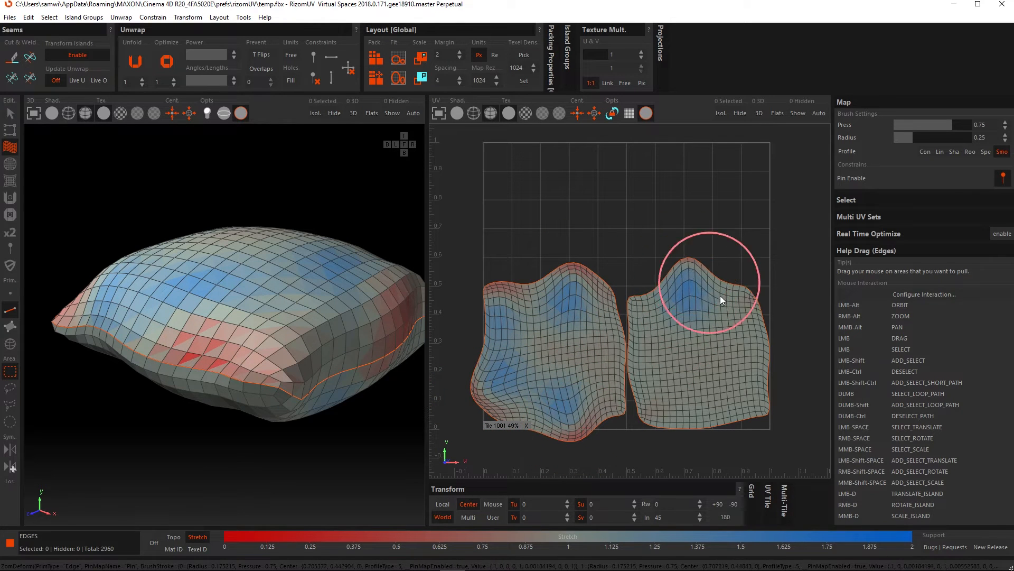
{"action": "left_click_drag", "start_coordinate": [744, 342], "coordinate": [781, 341]}
{"action": "left_click_drag", "start_coordinate": [681, 414], "coordinate": [670, 443]}
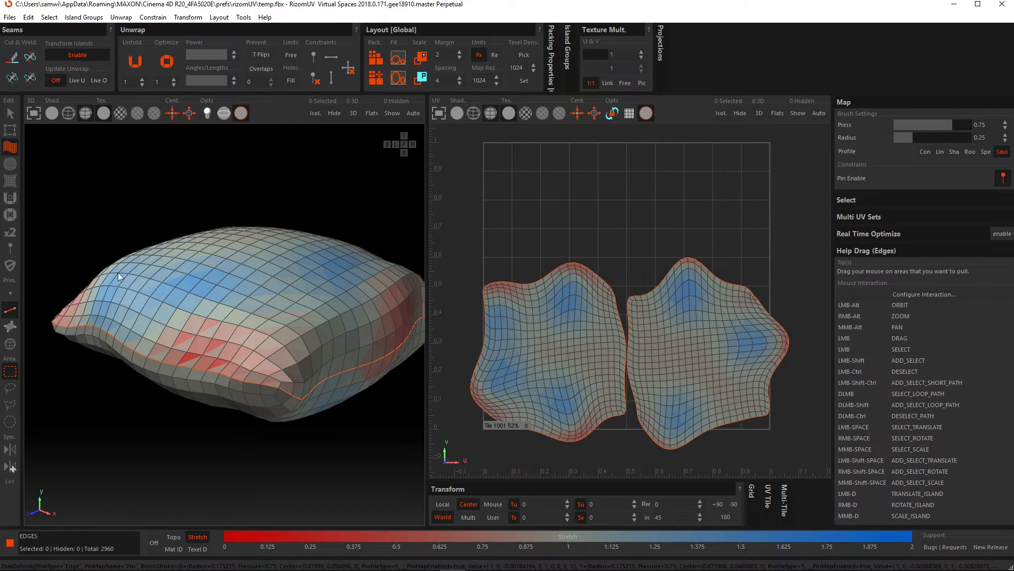
- Try unfolding only the points in the upper part of both UV islands, and undo the unfold
{"action": "left_click", "coordinate": [10, 294]}
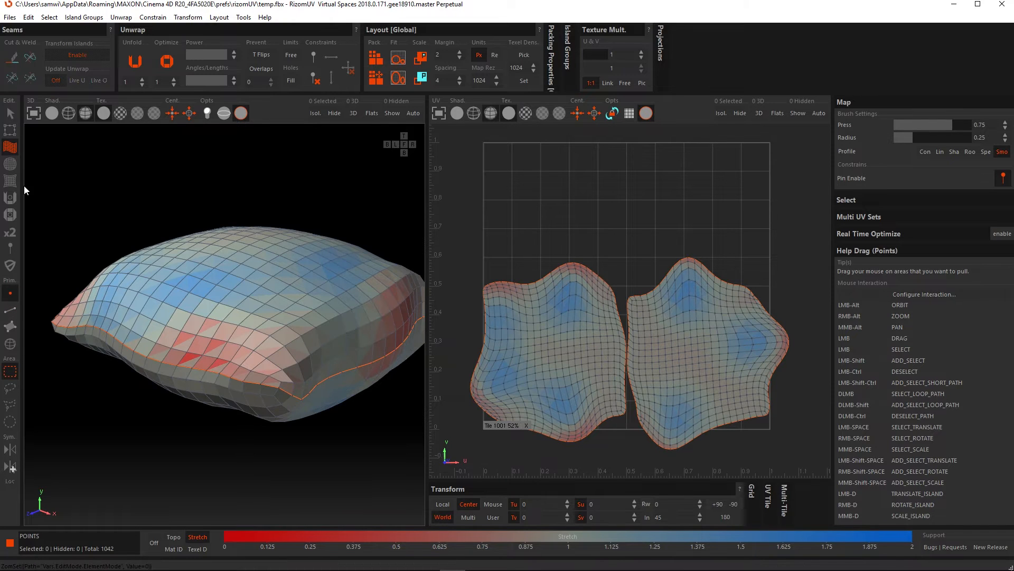
{"action": "left_click", "coordinate": [10, 114]}
{"action": "left_click_drag", "start_coordinate": [466, 208], "coordinate": [748, 339]}
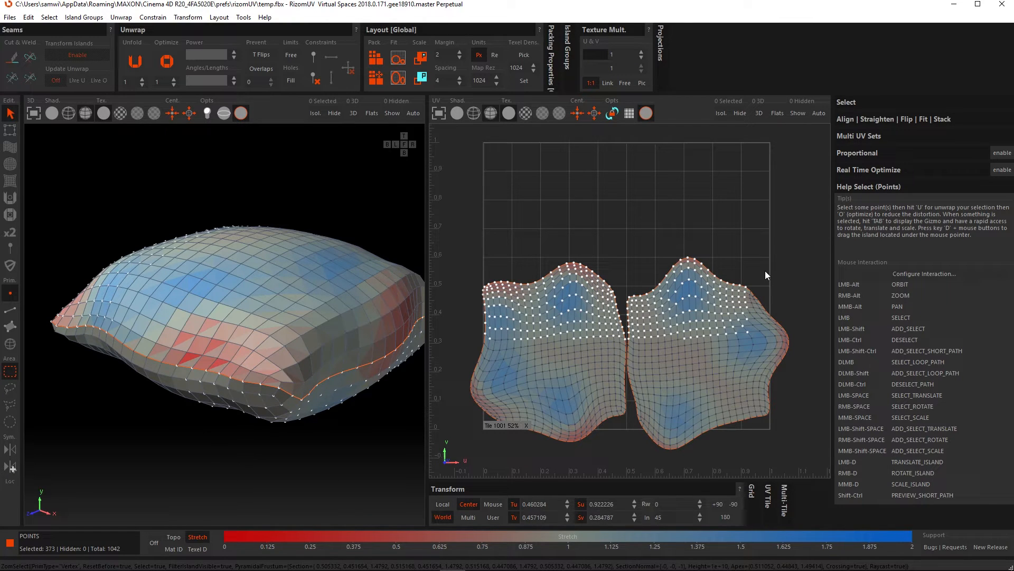
{"action": "key", "text": "u"}
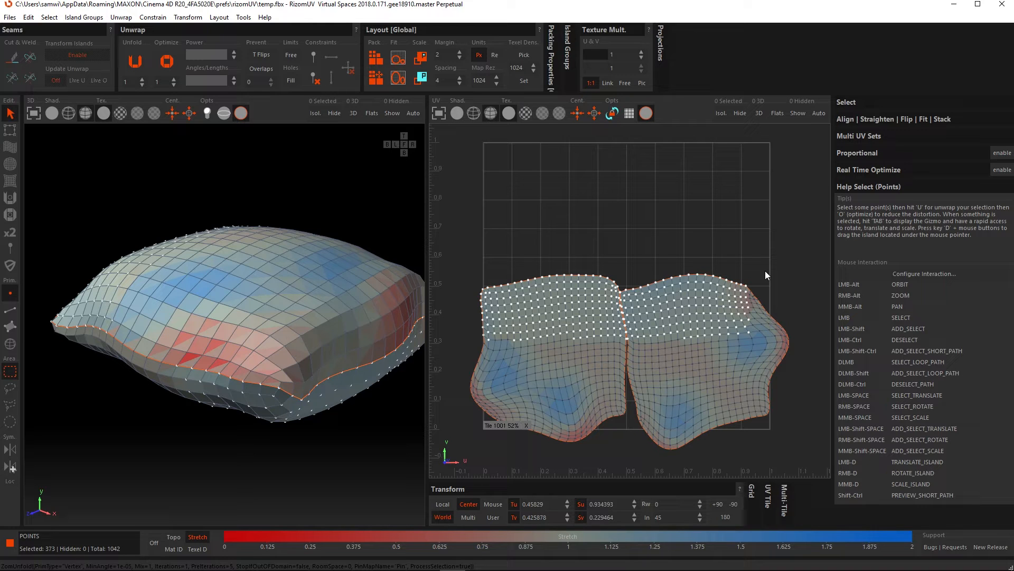
{"action": "key", "text": "ctrl+z"}
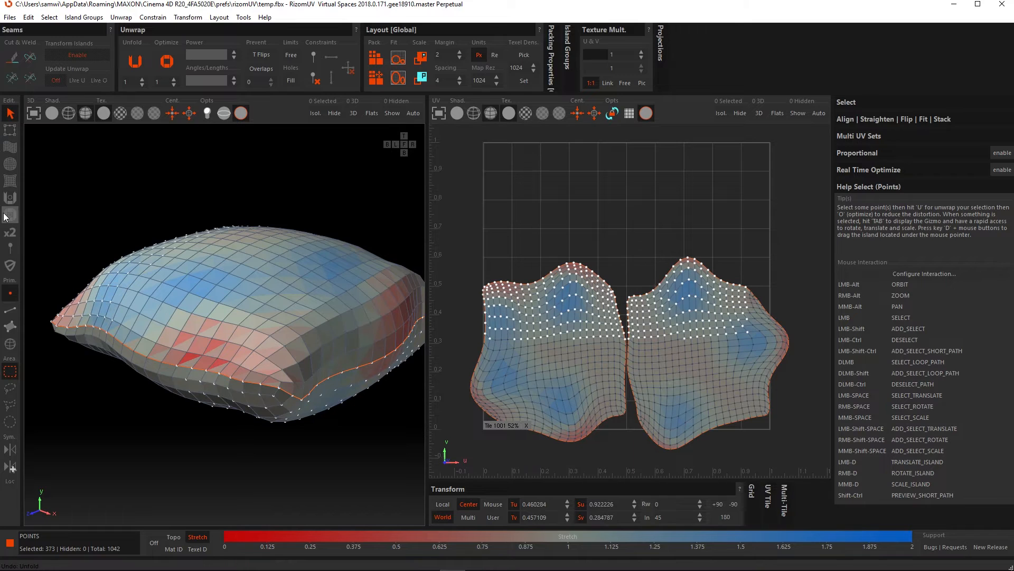
- Try unfolding only the edges in the upper part of both UV islands, and undo the unfold
{"action": "left_click", "coordinate": [10, 311]}
{"action": "left_click_drag", "start_coordinate": [464, 227], "coordinate": [752, 328]}
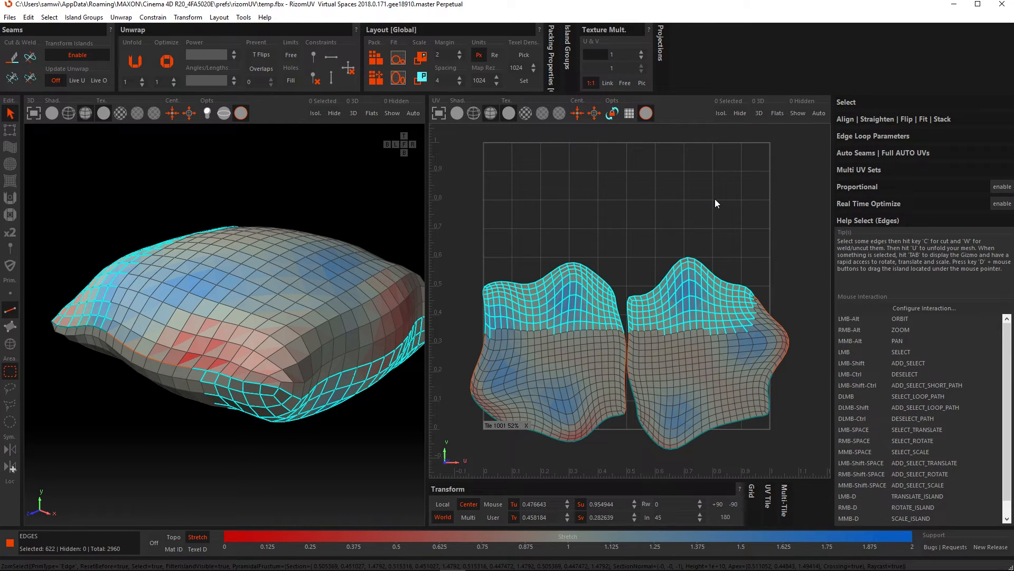
{"action": "key", "text": "u"}
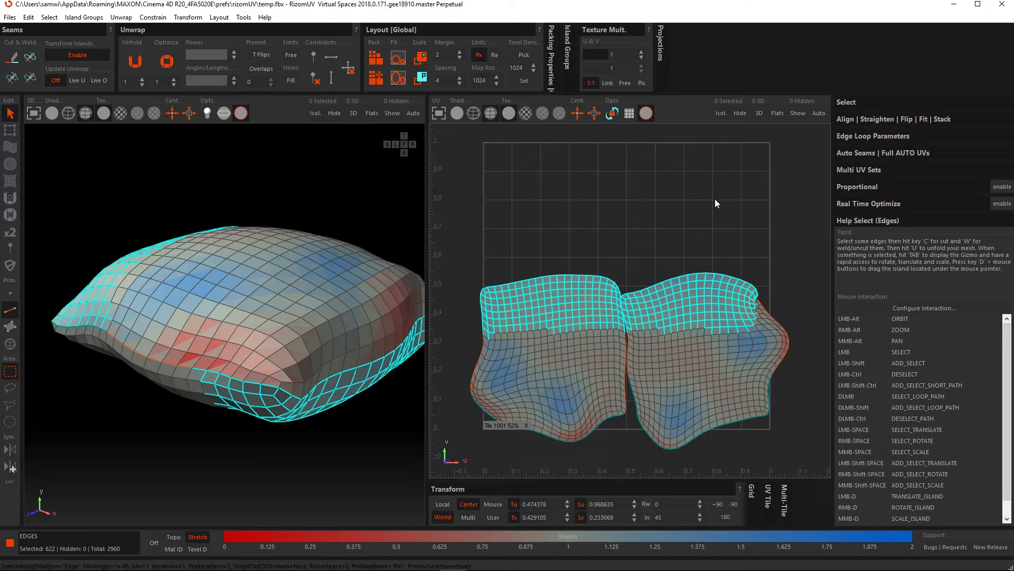
{"action": "key", "text": "ctrl+z"}
- Select the polygons in the upper part of both distorted UV islands and unfold only those
{"action": "left_click", "coordinate": [10, 330]}
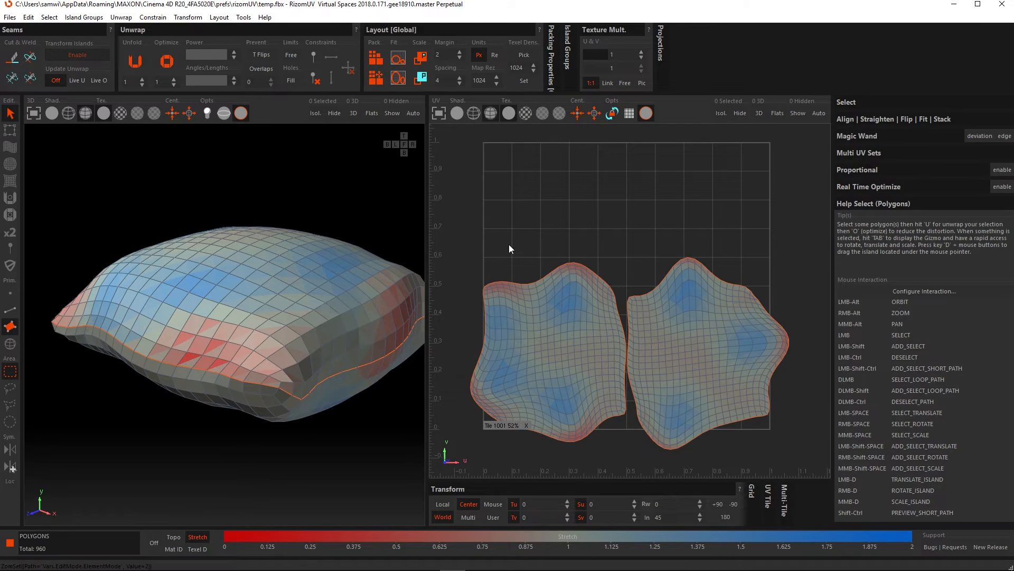
{"action": "left_click_drag", "start_coordinate": [487, 242], "coordinate": [734, 334]}
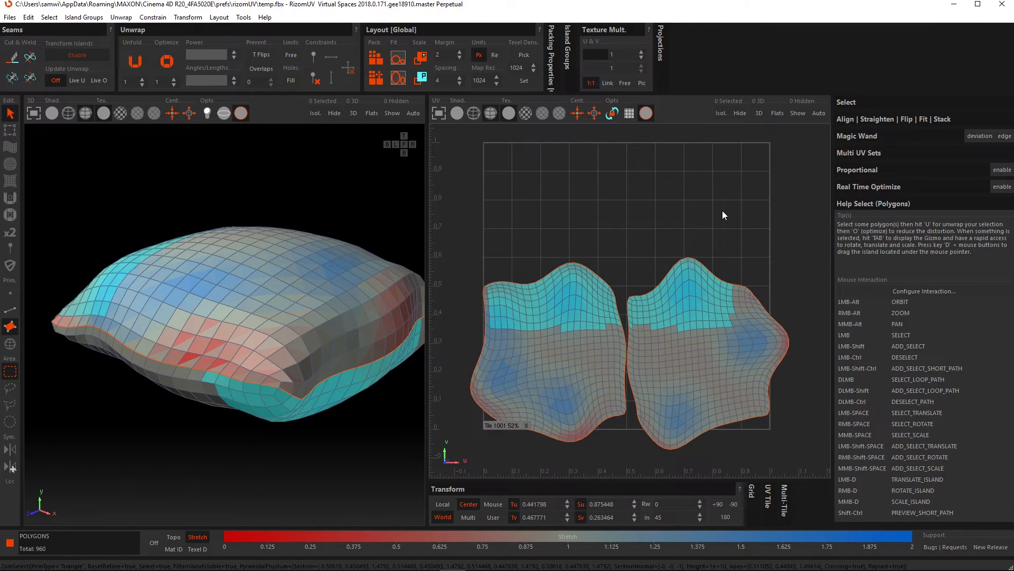
{"action": "key", "text": "u"}
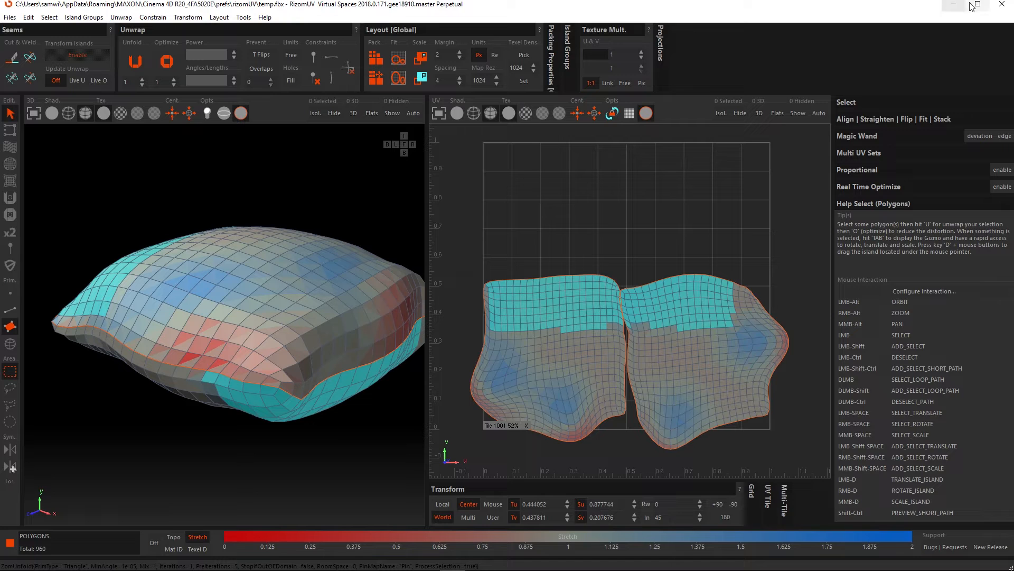
- Quit RizomUV without saving the changes and return to Cinema 4D
{"action": "left_click", "coordinate": [1004, 8]}
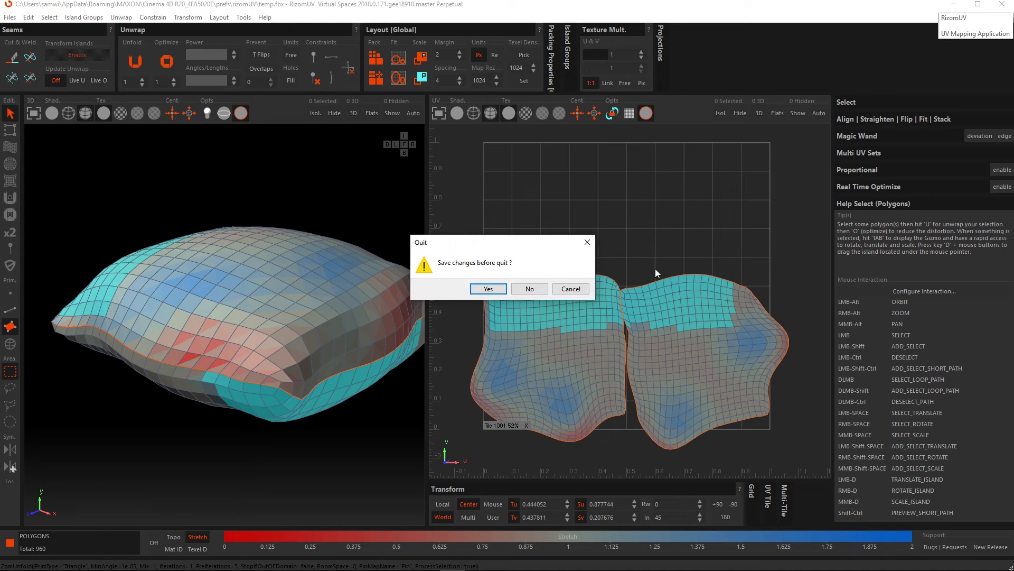
{"action": "left_click", "coordinate": [530, 290]}
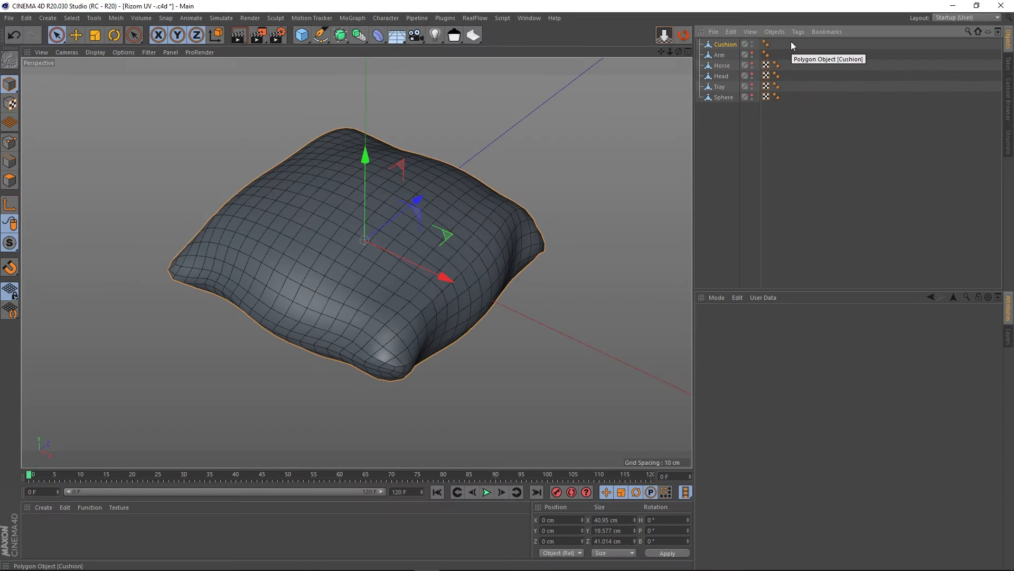
- Hide the Cushion, show and select the Arm, and send it to RizomUV
{"action": "left_click", "coordinate": [752, 44]}
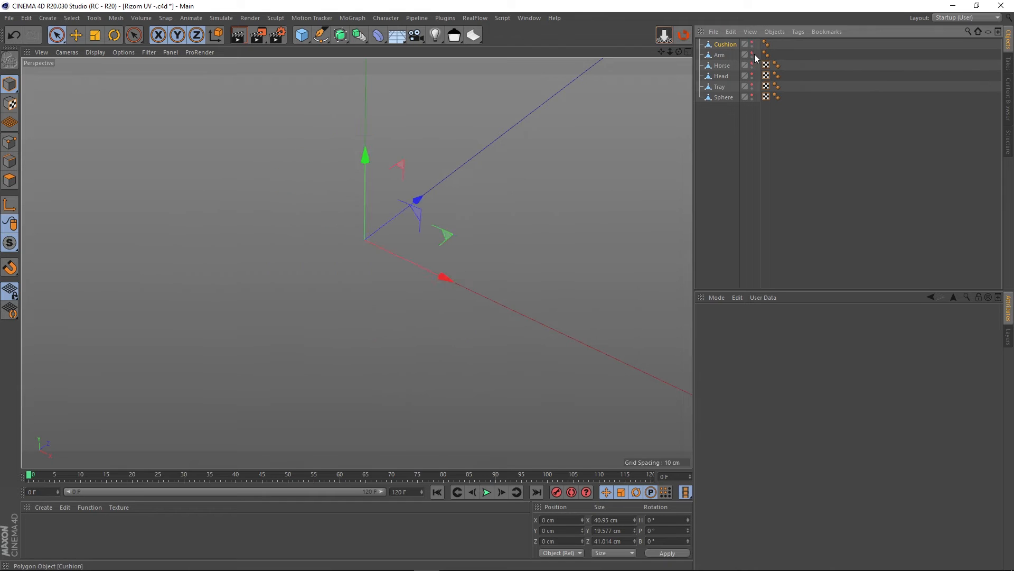
{"action": "left_click", "coordinate": [753, 54]}
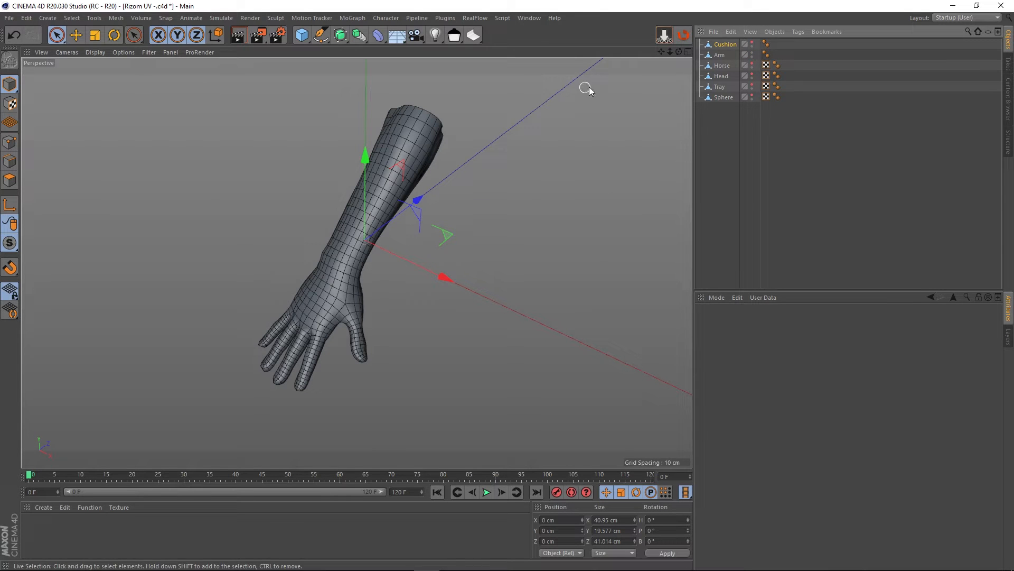
{"action": "left_click", "coordinate": [719, 56]}
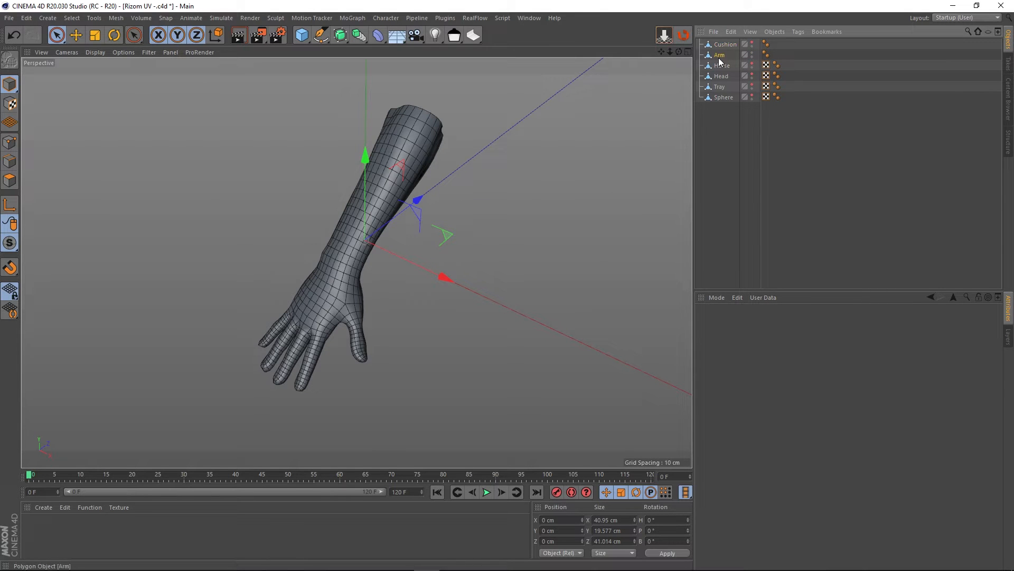
{"action": "left_click", "coordinate": [685, 38]}
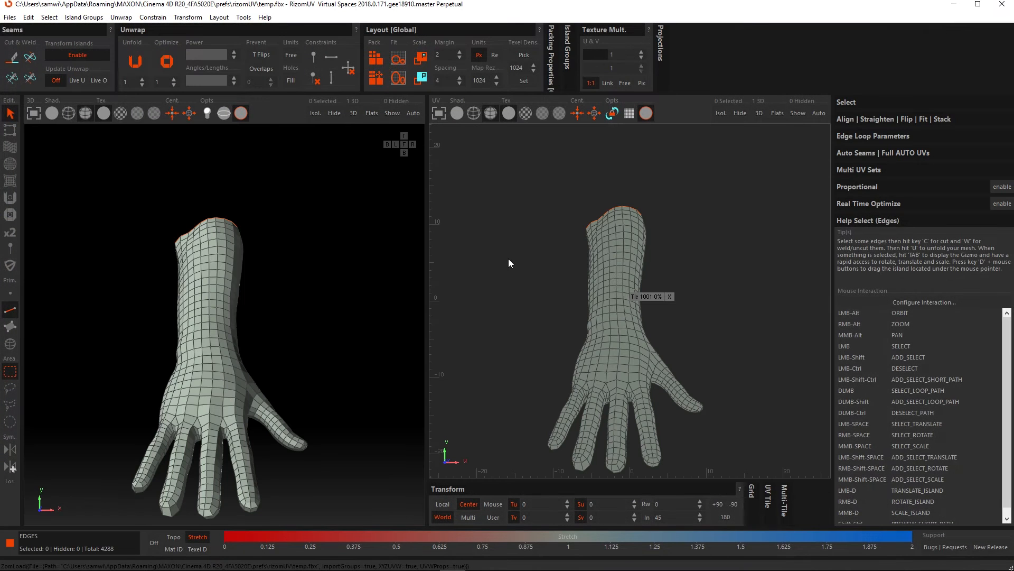
- Select the edge loop running along the sides of the arm and around the fingers and thumb
{"action": "left_click_drag", "start_coordinate": [269, 338], "coordinate": [247, 340], "text": "alt"}
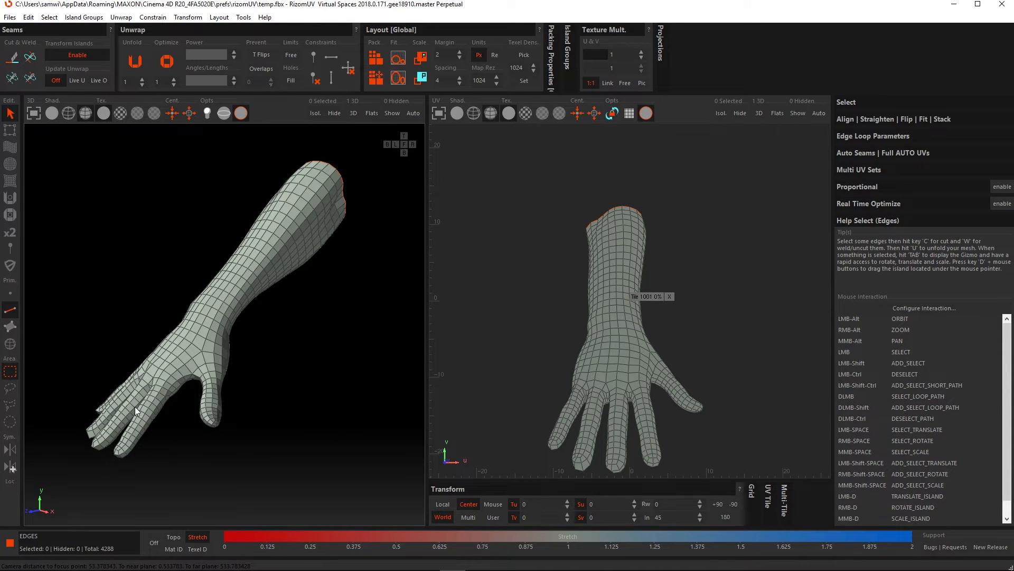
{"action": "left_click_drag", "start_coordinate": [134, 406], "coordinate": [123, 344], "text": "alt"}
{"action": "right_click_drag", "start_coordinate": [140, 385], "coordinate": [135, 416], "text": "alt"}
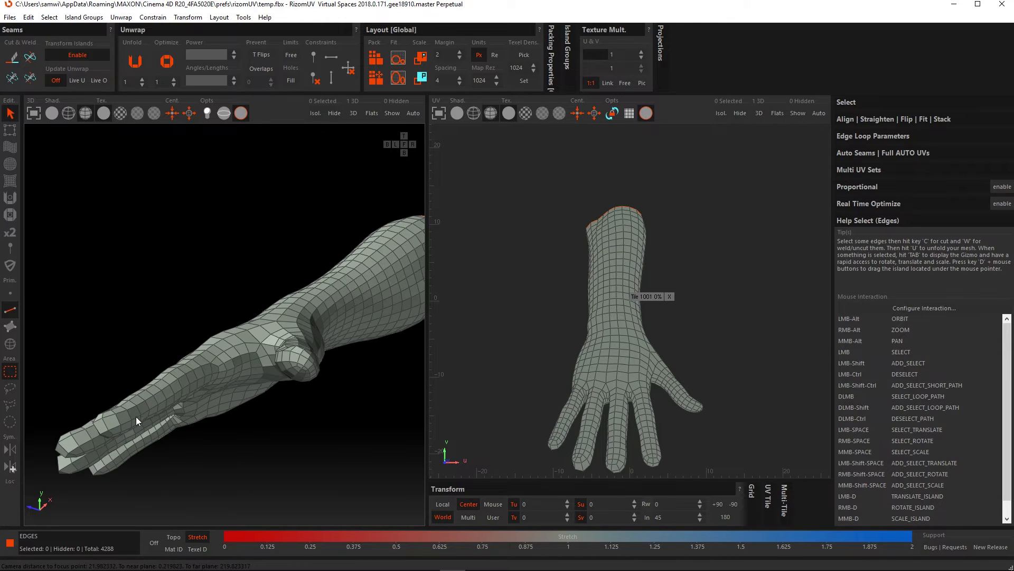
{"action": "double_click", "coordinate": [135, 414]}
{"action": "left_click_drag", "start_coordinate": [251, 301], "coordinate": [281, 351], "text": "alt"}
{"action": "middle_click_drag", "start_coordinate": [259, 198], "coordinate": [266, 302], "text": "alt"}
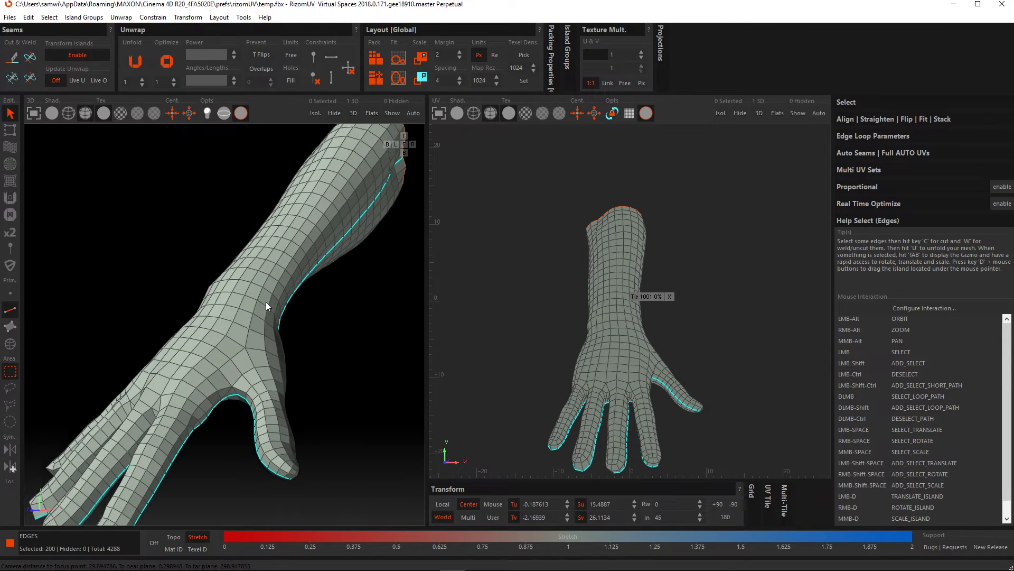
{"action": "scroll", "coordinate": [265, 302], "scroll_direction": "down", "scroll_amount": 3}
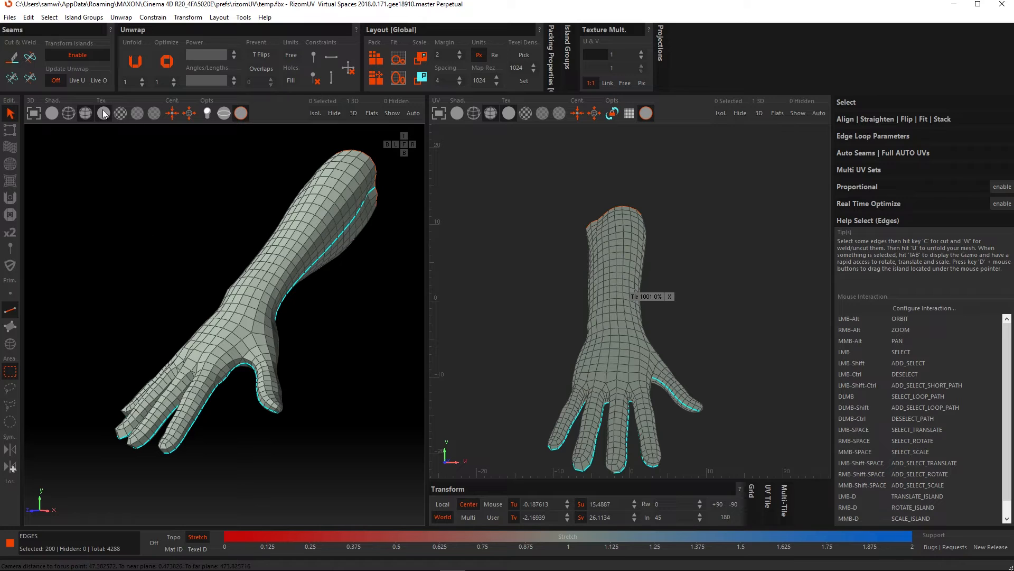
- Deselect the loop's edges along the far side of the forearm in wireframe display, and restore shaded display
{"action": "left_click", "coordinate": [68, 113]}
{"action": "mouse_move", "coordinate": [212, 248]}
{"action": "left_mouse_down", "text": "alt"}
{"action": "mouse_move", "coordinate": [275, 297]}
{"action": "mouse_move", "coordinate": [227, 262]}
{"action": "left_mouse_up", "text": "alt"}
{"action": "middle_click_drag", "start_coordinate": [227, 259], "coordinate": [239, 281], "text": "alt"}
{"action": "scroll", "coordinate": [240, 281], "scroll_direction": "down", "scroll_amount": 3}
{"action": "left_click_drag", "start_coordinate": [240, 280], "coordinate": [247, 293], "text": "alt"}
{"action": "left_click_drag", "start_coordinate": [201, 157], "coordinate": [247, 297]}
{"action": "scroll", "coordinate": [264, 298], "scroll_direction": "up", "scroll_amount": 3}
{"action": "scroll", "coordinate": [268, 300], "scroll_direction": "down", "scroll_amount": 1}
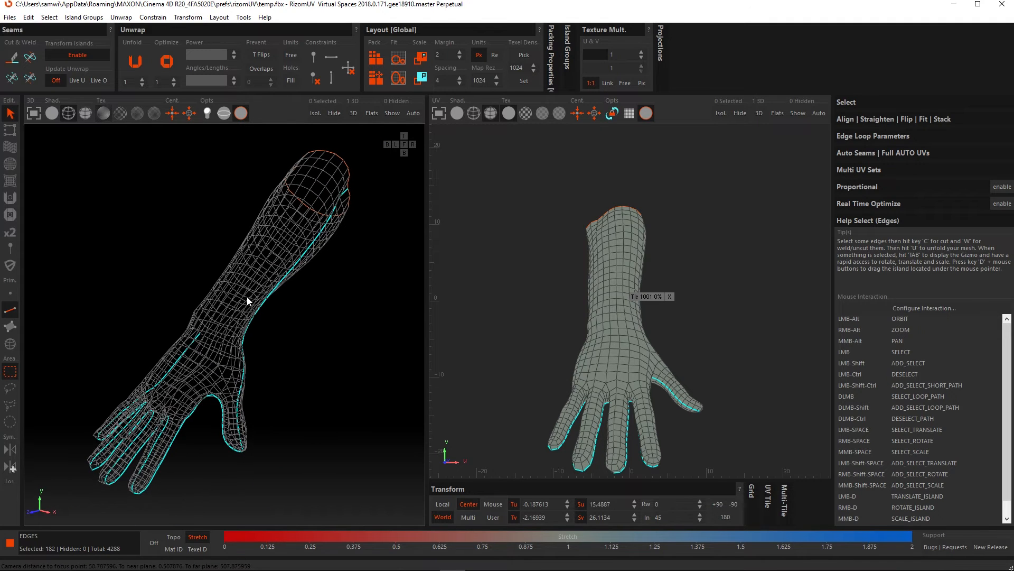
{"action": "left_click", "coordinate": [85, 112]}
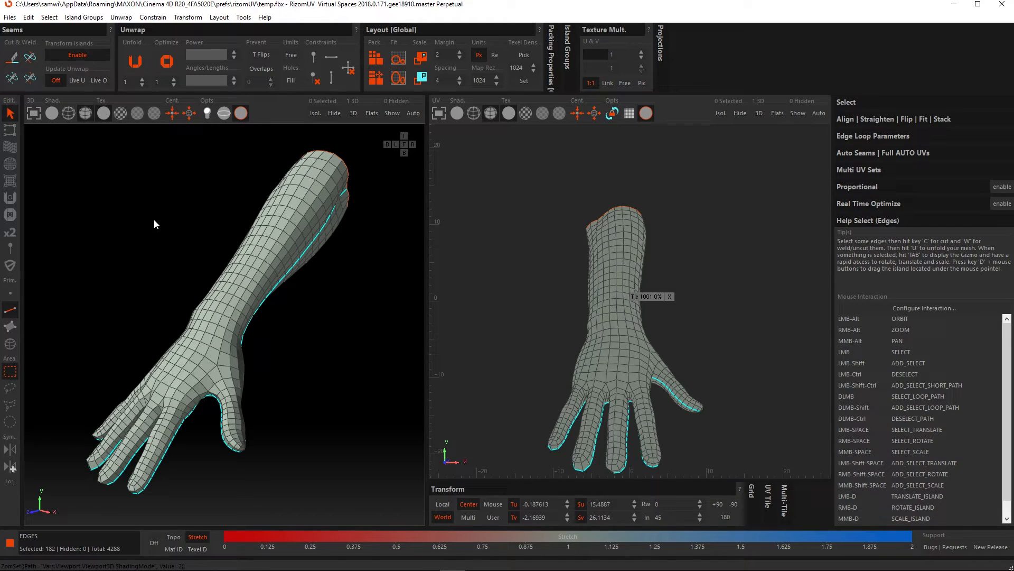
- Cut the arm along the selected edges, then unfold and pack its UVs
{"action": "key", "text": "c"}
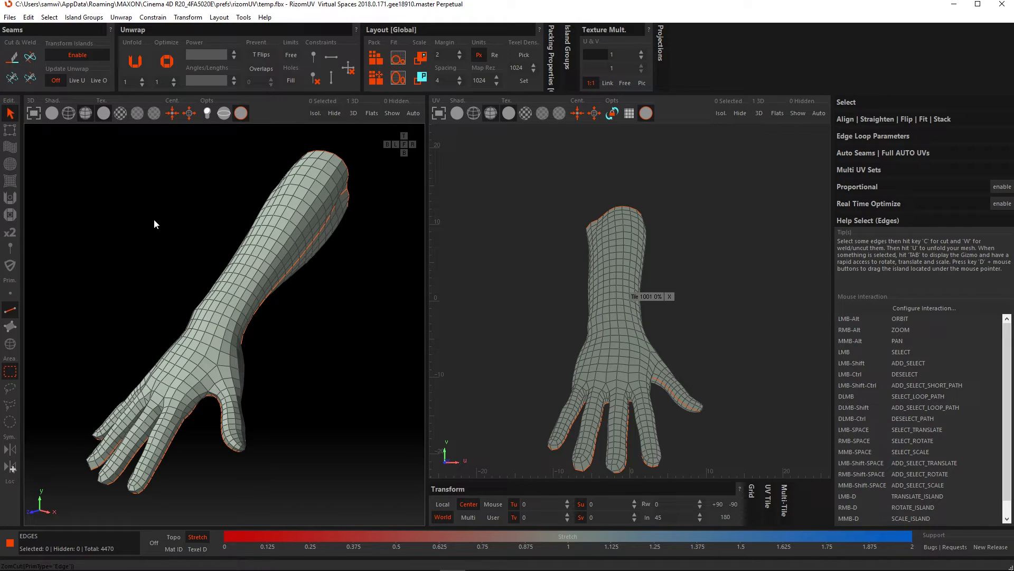
{"action": "key", "text": "p"}
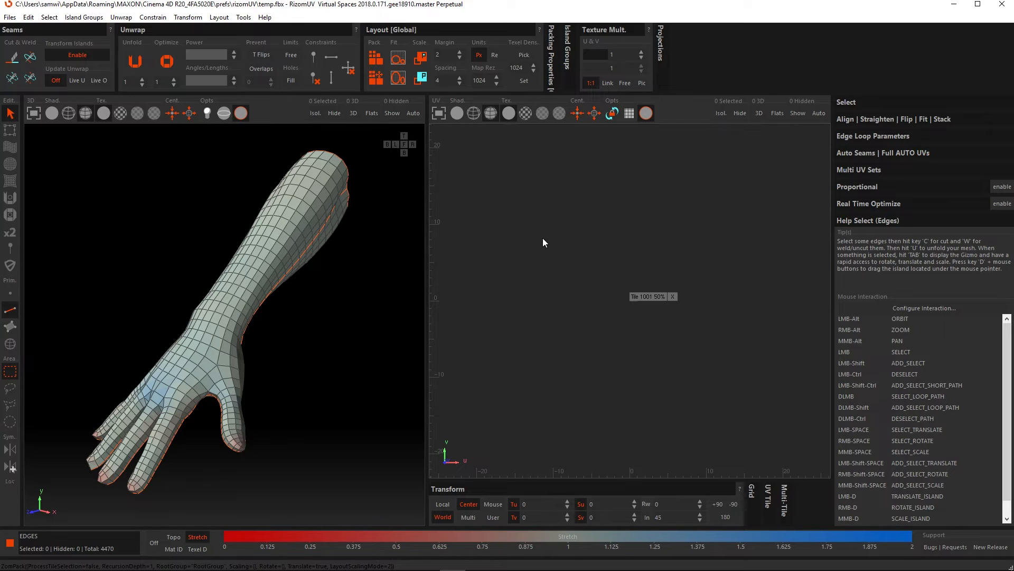
{"action": "key", "text": "f"}
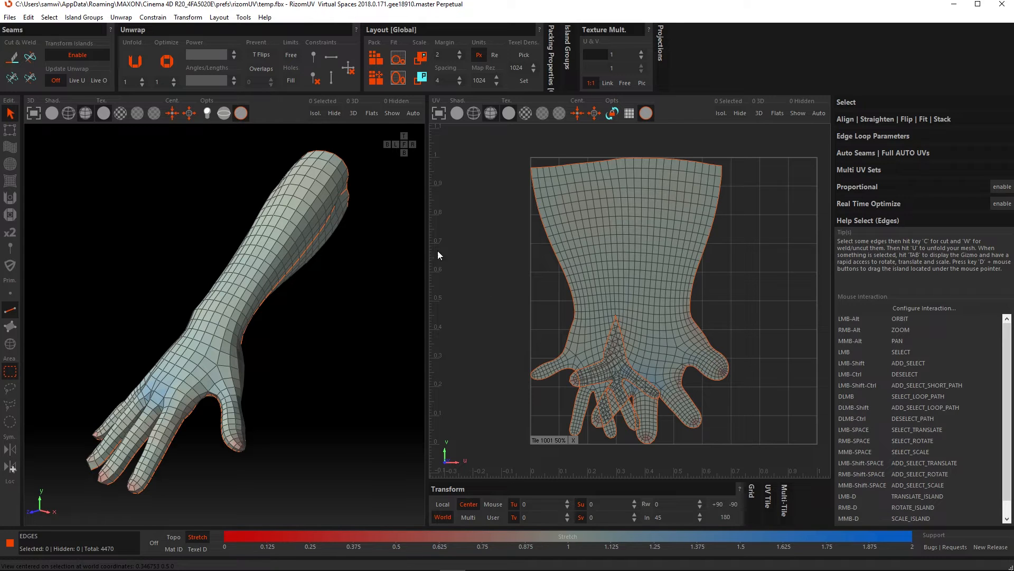
- Enable overlap prevention, then unfold and pack the arm's UVs again
{"action": "left_click", "coordinate": [260, 68]}
{"action": "key", "text": "u"}
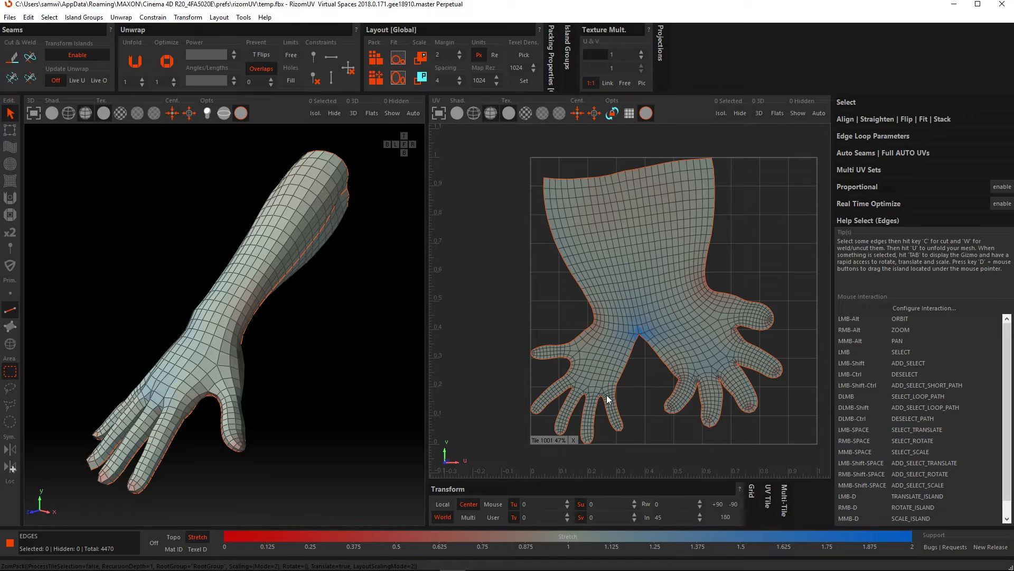
- Raise the overlap prevention spacing to 0.005 and unfold the arm again, then repeat with a spacing of 1
{"action": "scroll", "coordinate": [651, 411], "scroll_direction": "up", "scroll_amount": 5}
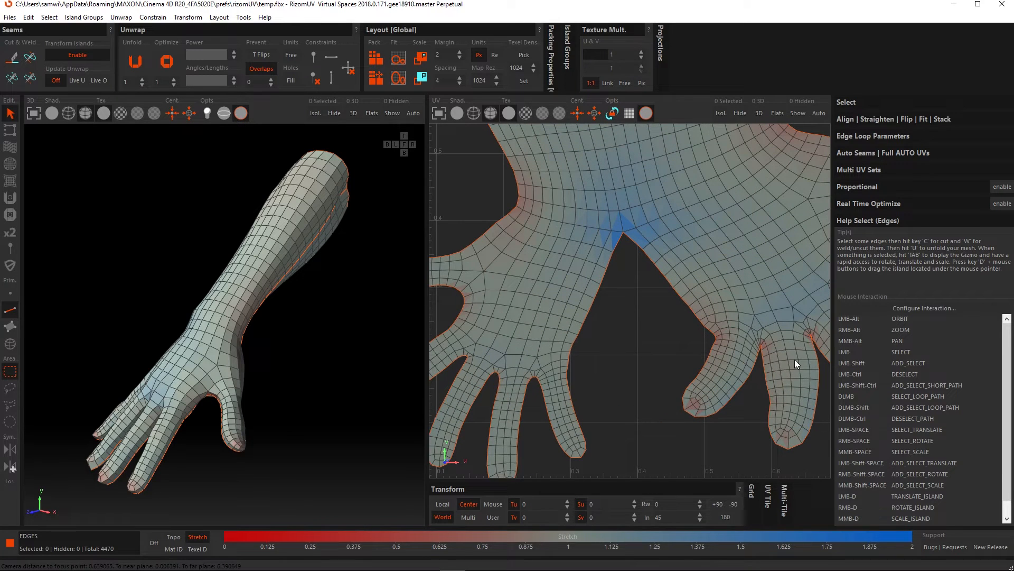
{"action": "scroll", "coordinate": [794, 359], "scroll_direction": "up", "scroll_amount": 5}
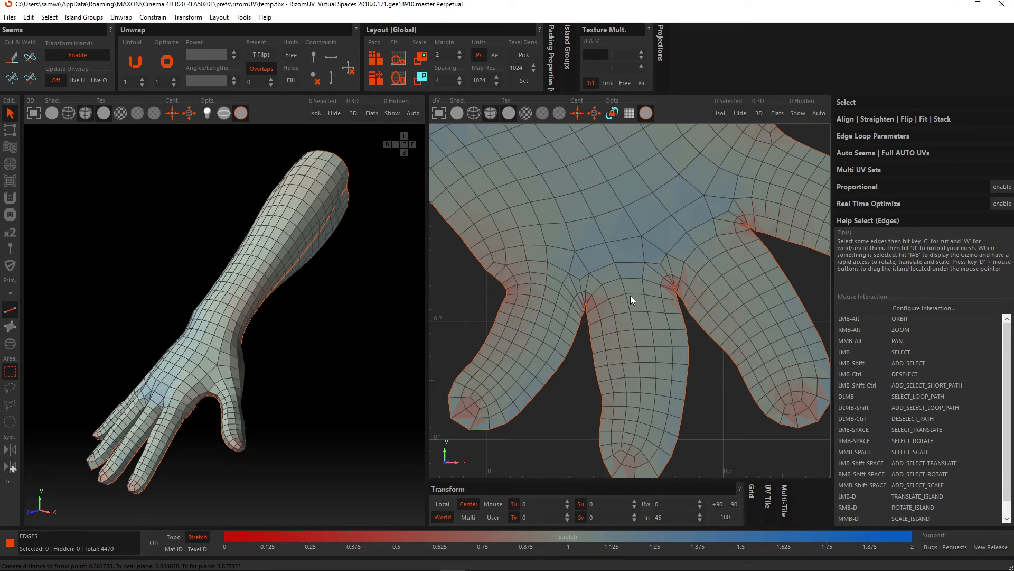
{"action": "middle_click_drag", "start_coordinate": [631, 296], "coordinate": [609, 293], "text": "alt"}
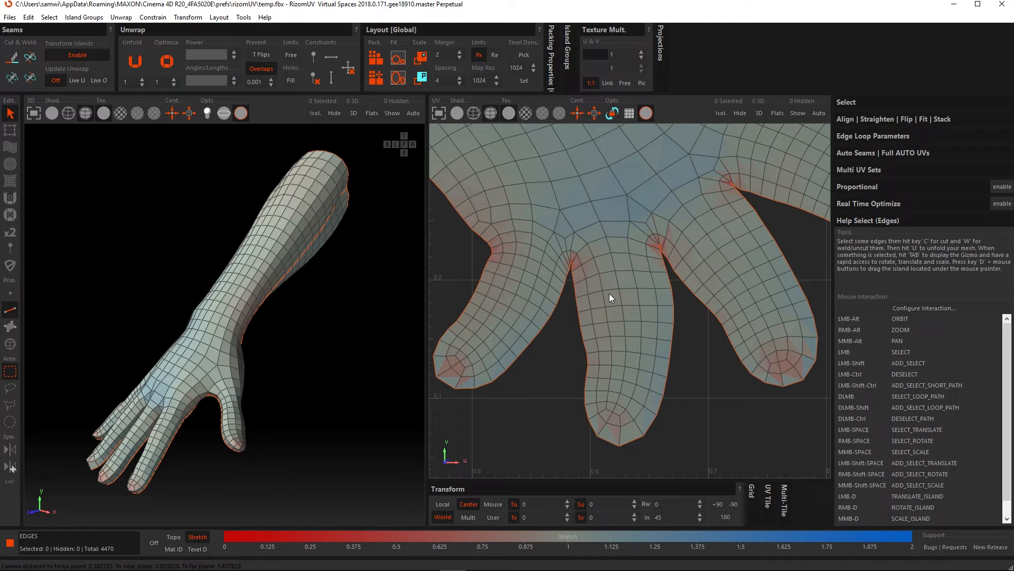
{"action": "left_click", "coordinate": [271, 78]}
{"action": "left_click", "coordinate": [271, 78]}
{"action": "left_click", "coordinate": [272, 78]}
{"action": "left_click", "coordinate": [272, 79]}
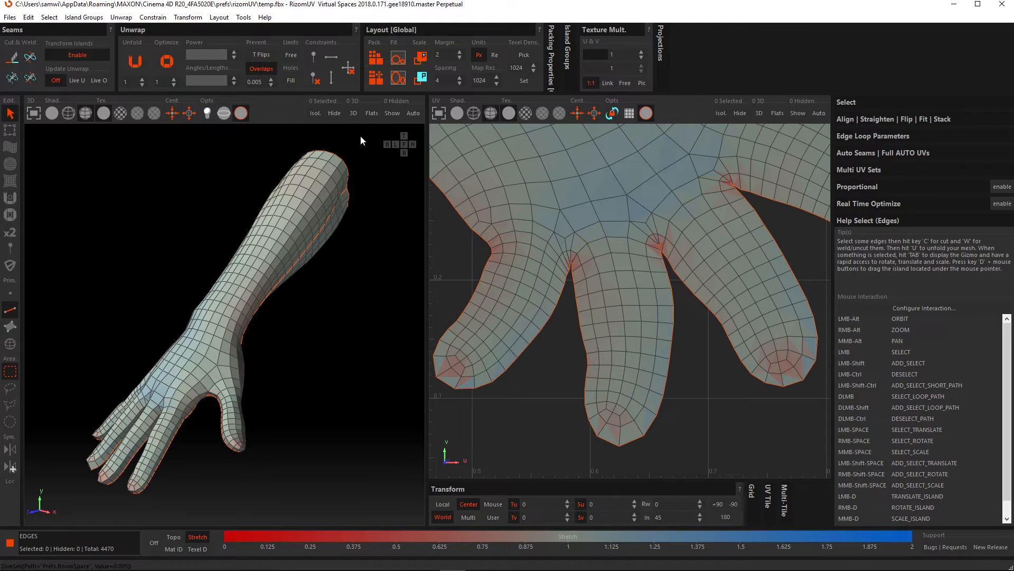
{"action": "key", "text": "u"}
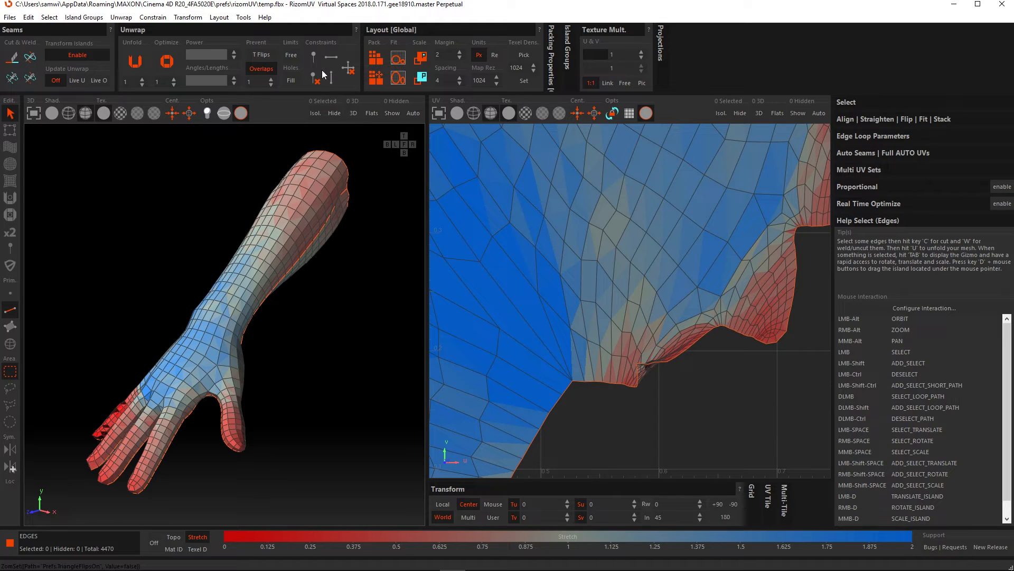
- Enable triangle flip prevention and unfold the distorted arm island again
{"action": "left_click", "coordinate": [264, 54]}
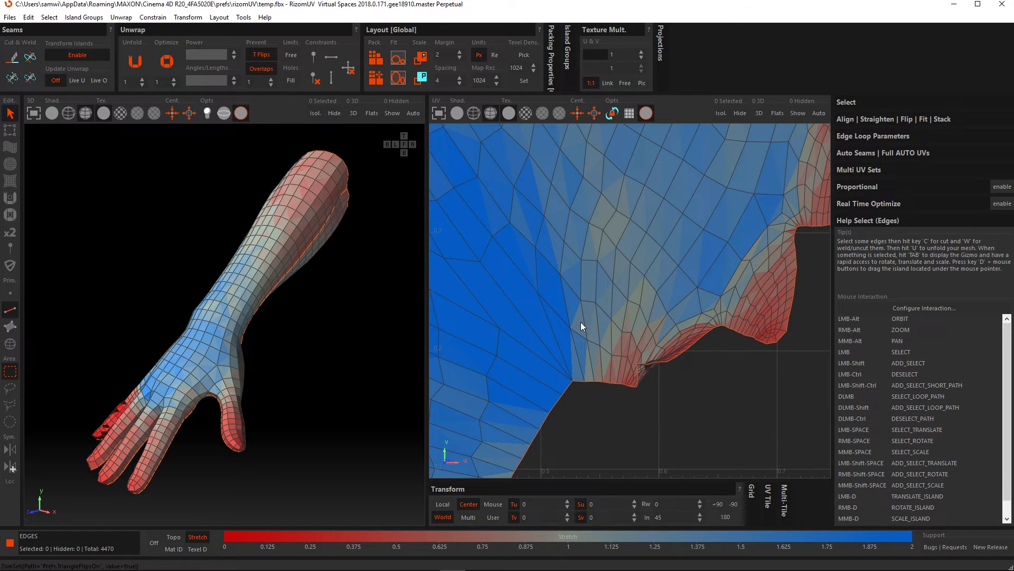
{"action": "key", "text": "u"}
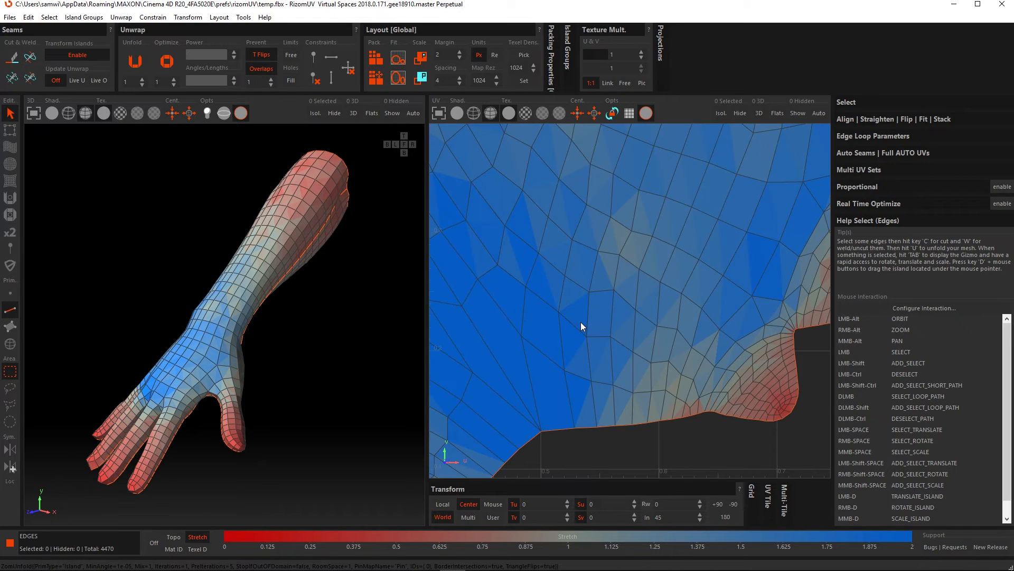
{"action": "right_click_drag", "start_coordinate": [601, 331], "coordinate": [633, 326], "text": "alt"}
{"action": "middle_click_drag", "start_coordinate": [633, 326], "coordinate": [590, 334], "text": "alt"}
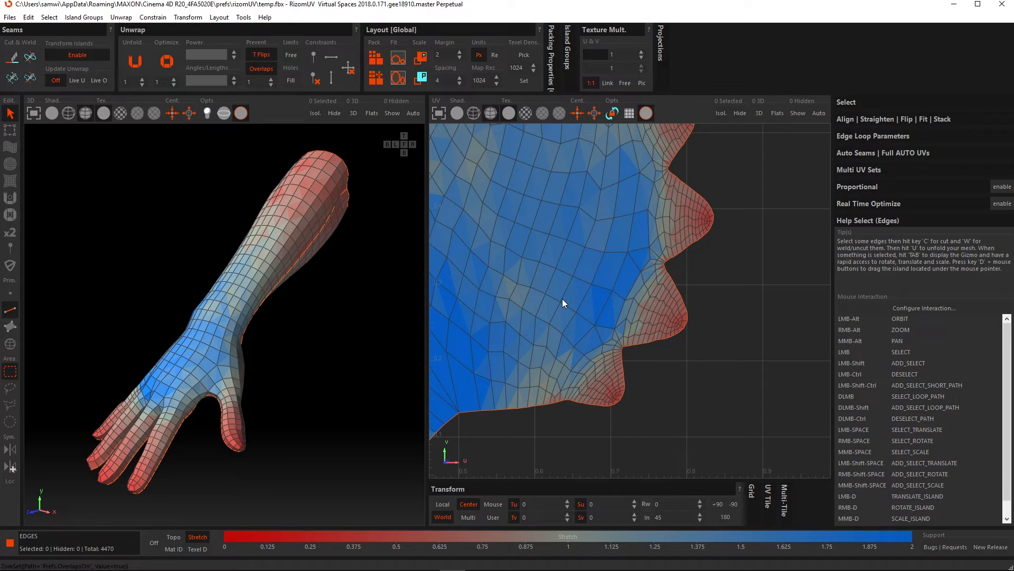
- Disable triangle flip and overlap prevention, and quit RizomUV without saving to return to Cinema 4D
{"action": "left_click", "coordinate": [261, 54]}
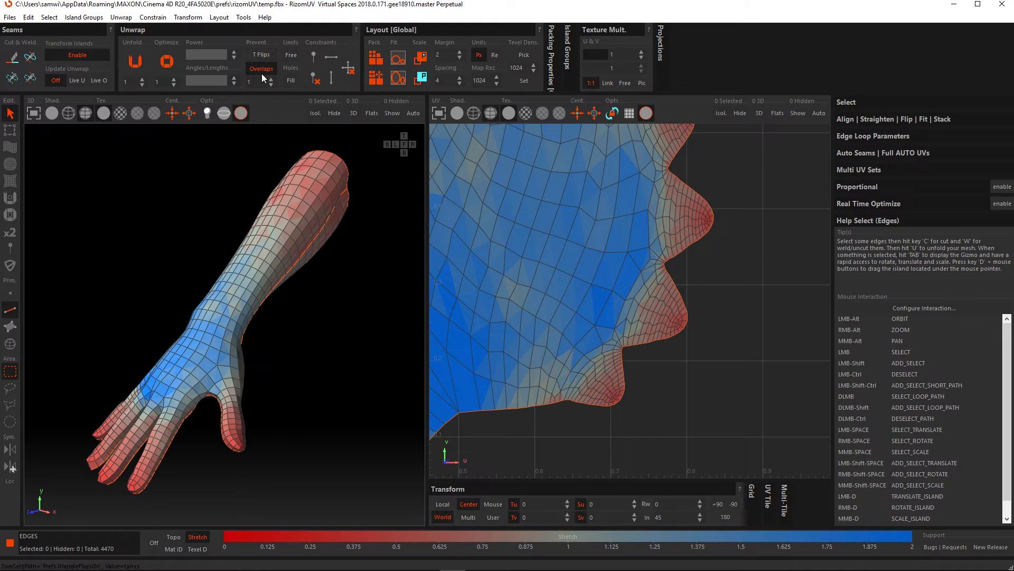
{"action": "left_click", "coordinate": [264, 68]}
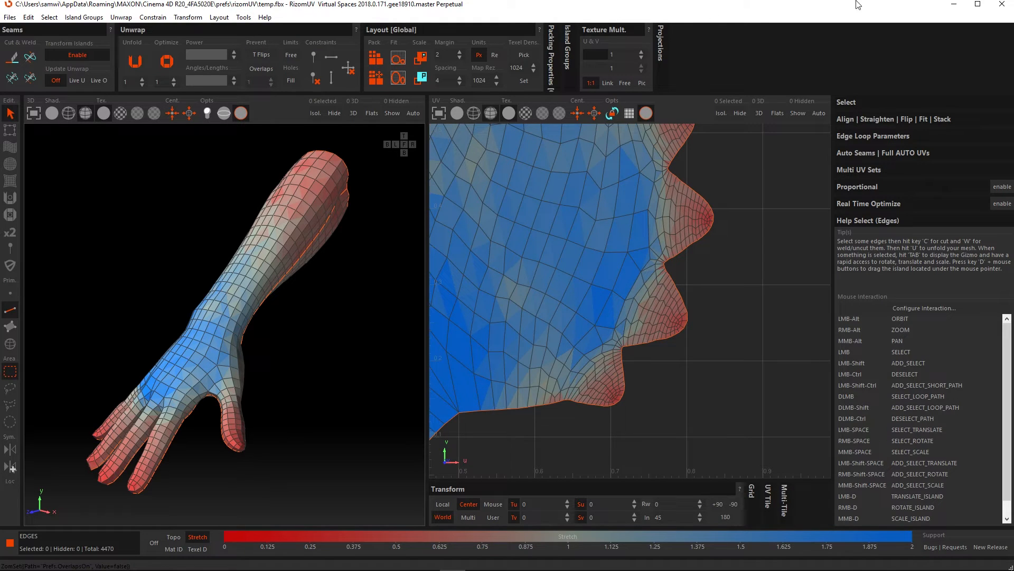
{"action": "left_click", "coordinate": [999, 5]}
{"action": "left_click", "coordinate": [528, 289]}
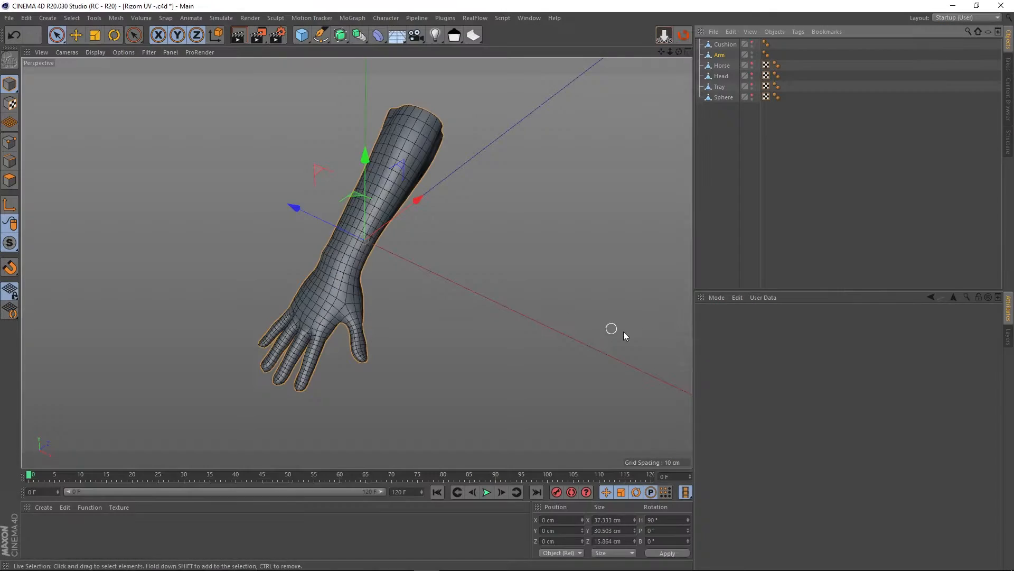
- Show the Horse in place of the Arm, select it, and send it to RizomUV
{"action": "left_click", "coordinate": [752, 64]}
{"action": "scroll", "coordinate": [380, 185], "scroll_direction": "down", "scroll_amount": 12}
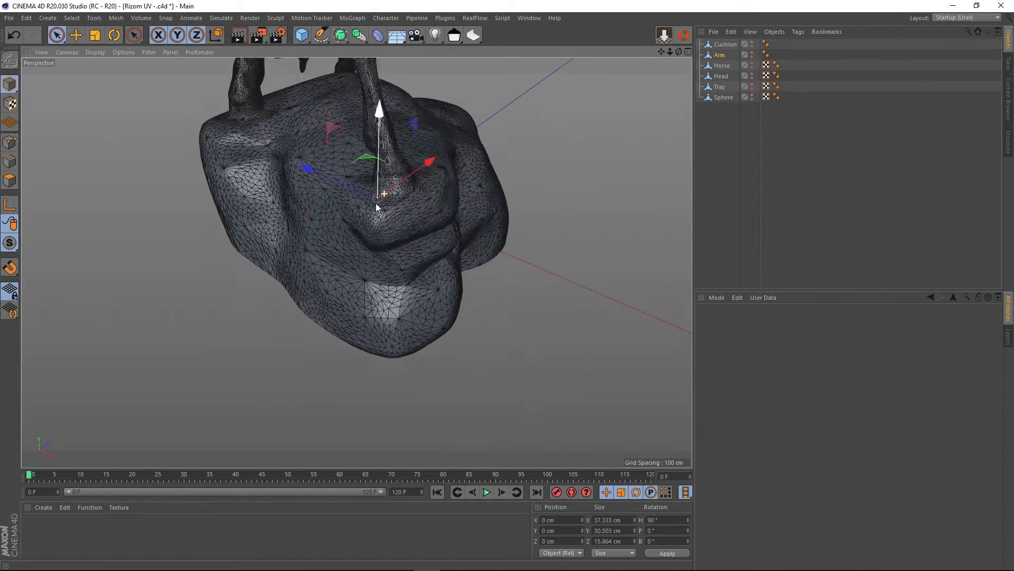
{"action": "middle_click_drag", "start_coordinate": [456, 148], "coordinate": [420, 293], "text": "alt"}
{"action": "scroll", "coordinate": [423, 282], "scroll_direction": "down", "scroll_amount": 3}
{"action": "left_click", "coordinate": [683, 36]}
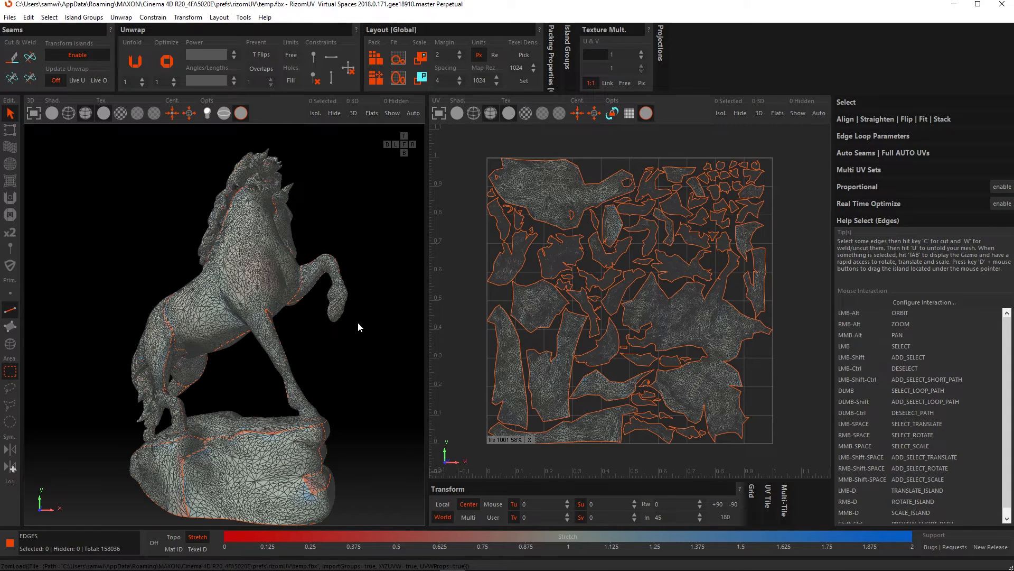
- Try optimizing one distorted, jagged UV island of the horse, and undo the optimization
{"action": "scroll", "coordinate": [718, 265], "scroll_direction": "up", "scroll_amount": 3}
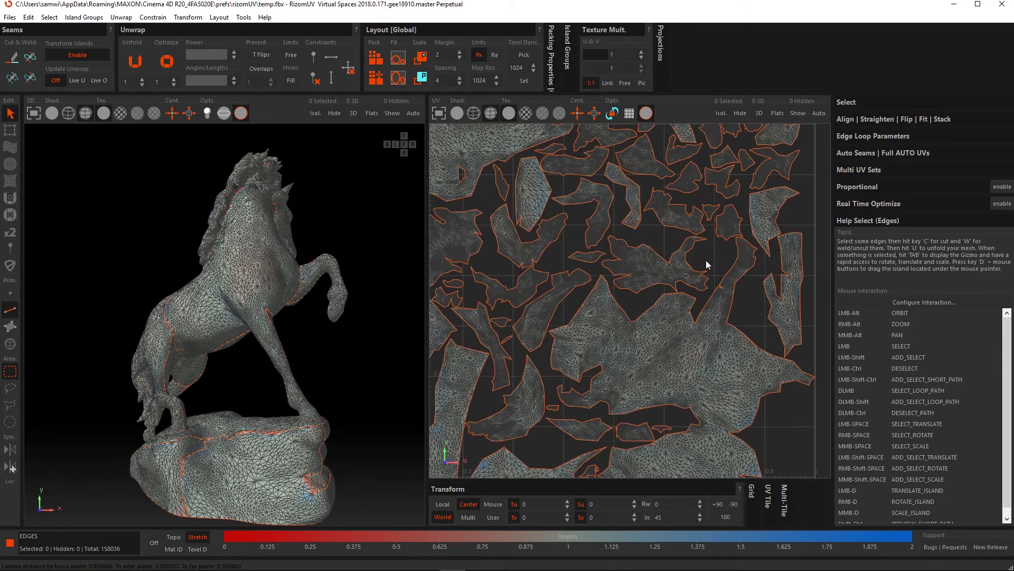
{"action": "scroll", "coordinate": [684, 202], "scroll_direction": "up", "scroll_amount": 5}
{"action": "middle_click_drag", "start_coordinate": [683, 204], "coordinate": [650, 242], "text": "alt"}
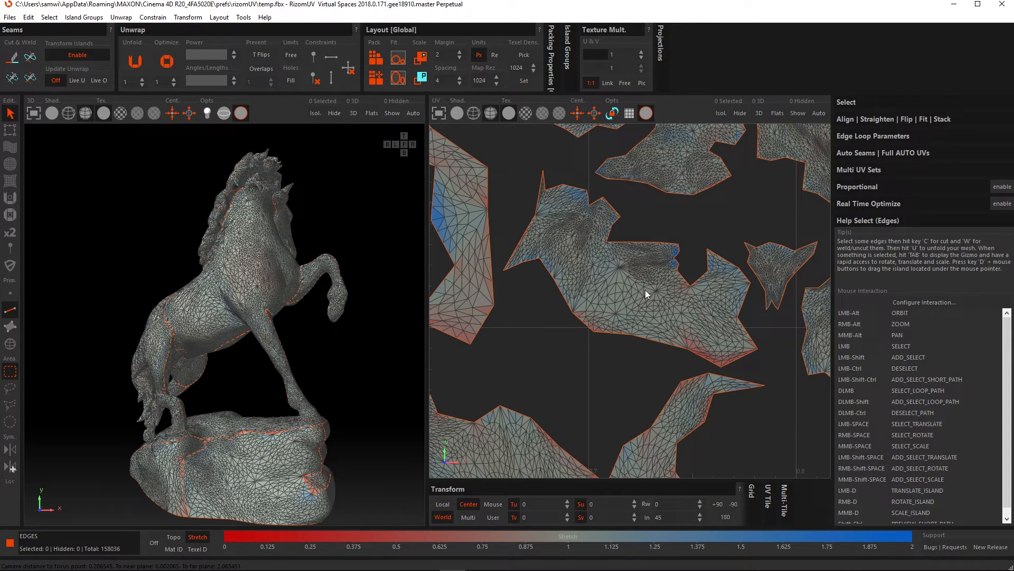
{"action": "key", "text": "o"}
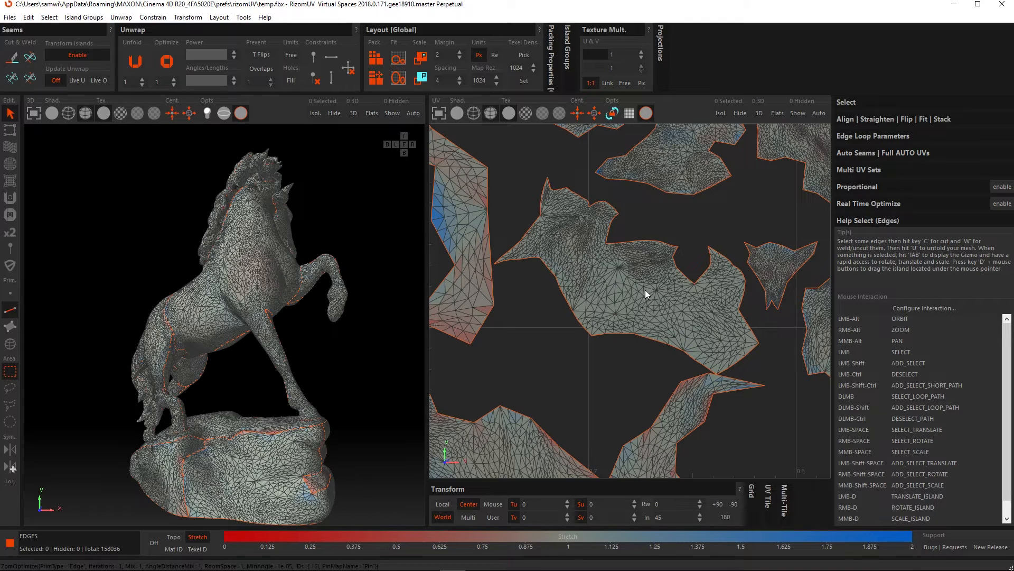
{"action": "key", "text": "ctrl+z"}
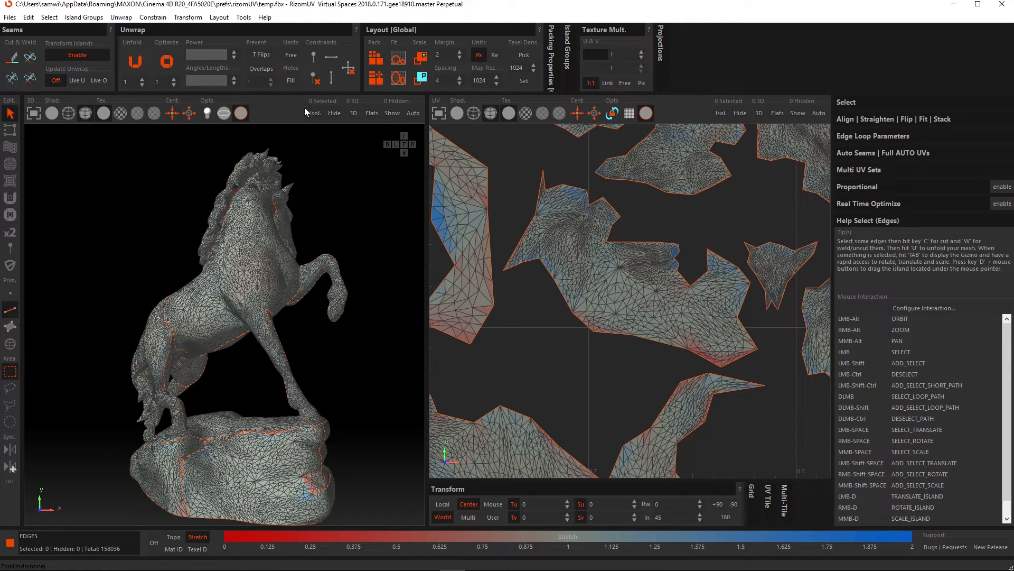
- Set the Optimize Angles/Lengths balance to 0 and optimize the same horse island
{"action": "left_click_drag", "start_coordinate": [220, 78], "coordinate": [184, 82]}
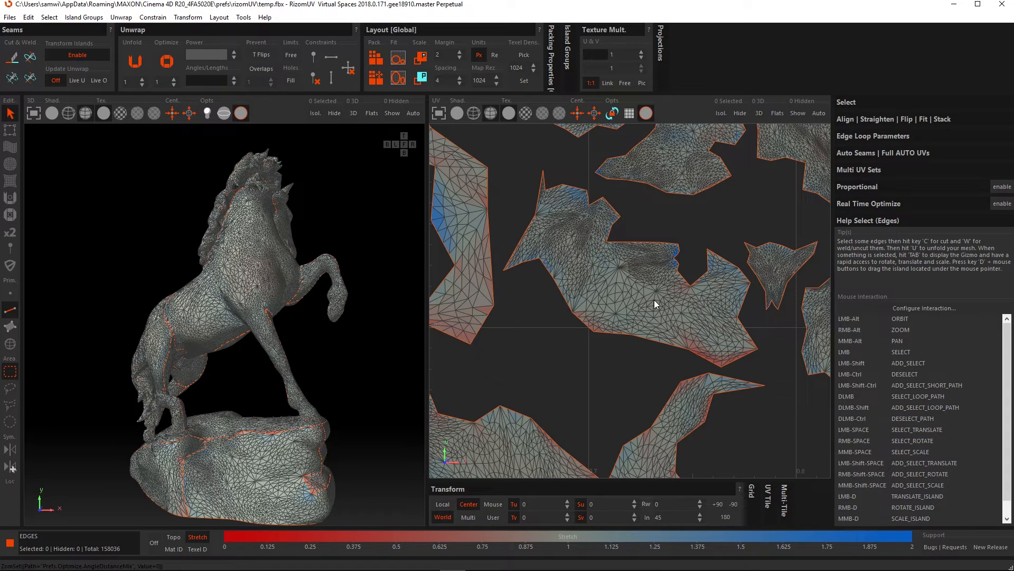
{"action": "key", "text": "o"}
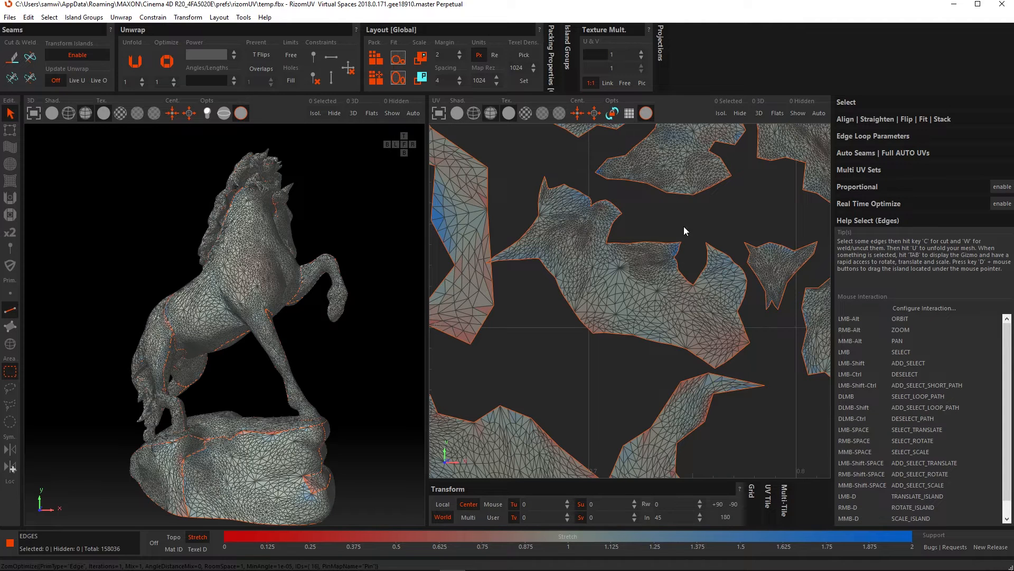
- Quit RizomUV without saving the horse's UV changes and return to Cinema 4D
{"action": "left_click", "coordinate": [1001, 4]}
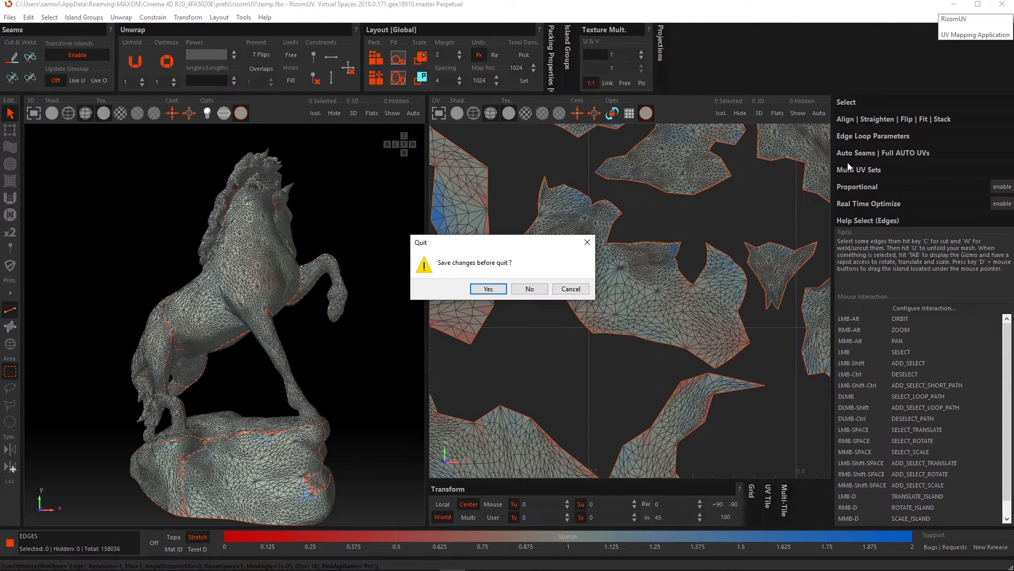
{"action": "left_click", "coordinate": [530, 289]}
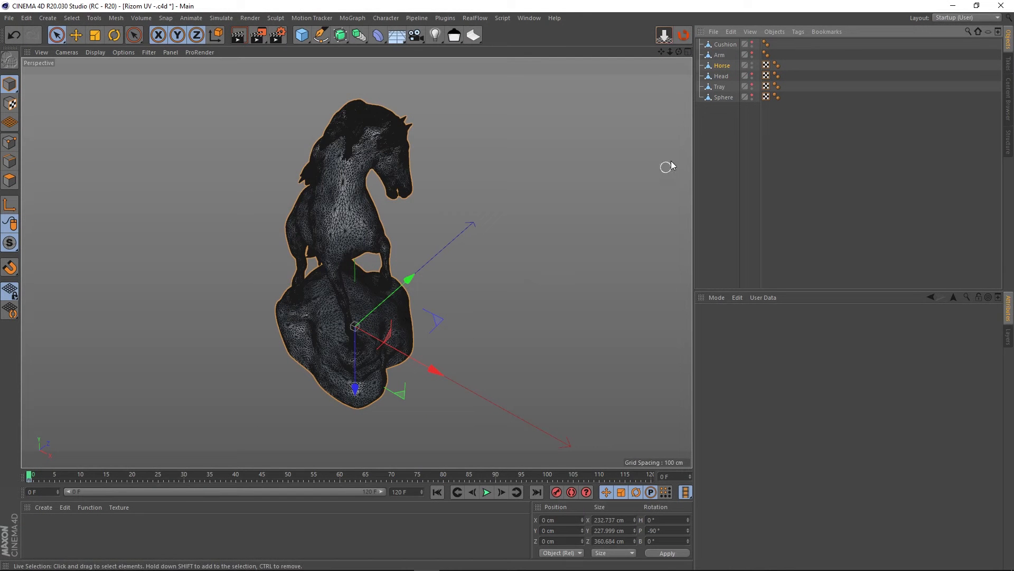
- Show the Head in place of the Horse, select it, and send it to RizomUV
{"action": "left_click", "coordinate": [753, 64]}
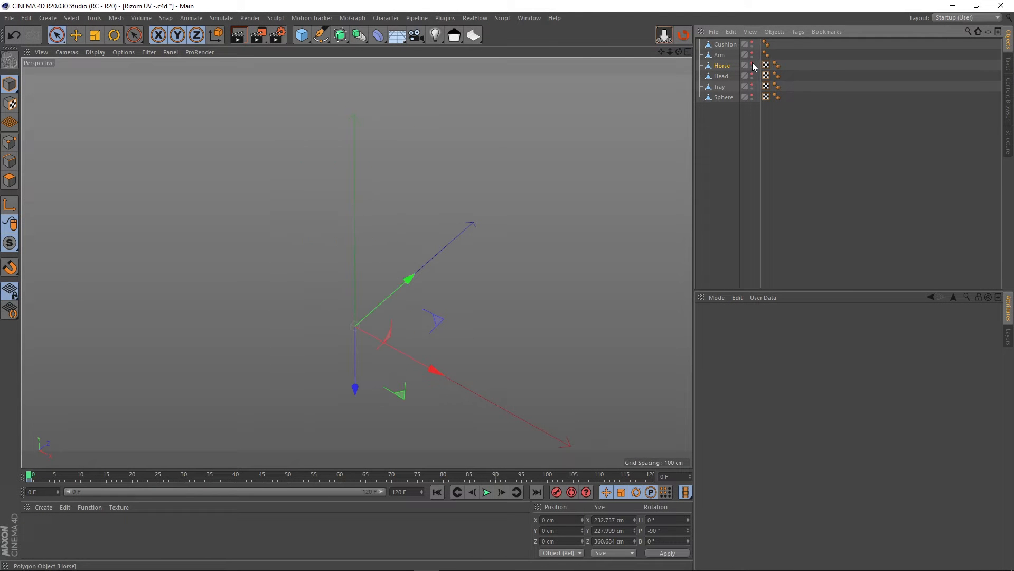
{"action": "left_click", "coordinate": [753, 75]}
{"action": "right_click_drag", "start_coordinate": [345, 345], "coordinate": [380, 308], "text": "alt"}
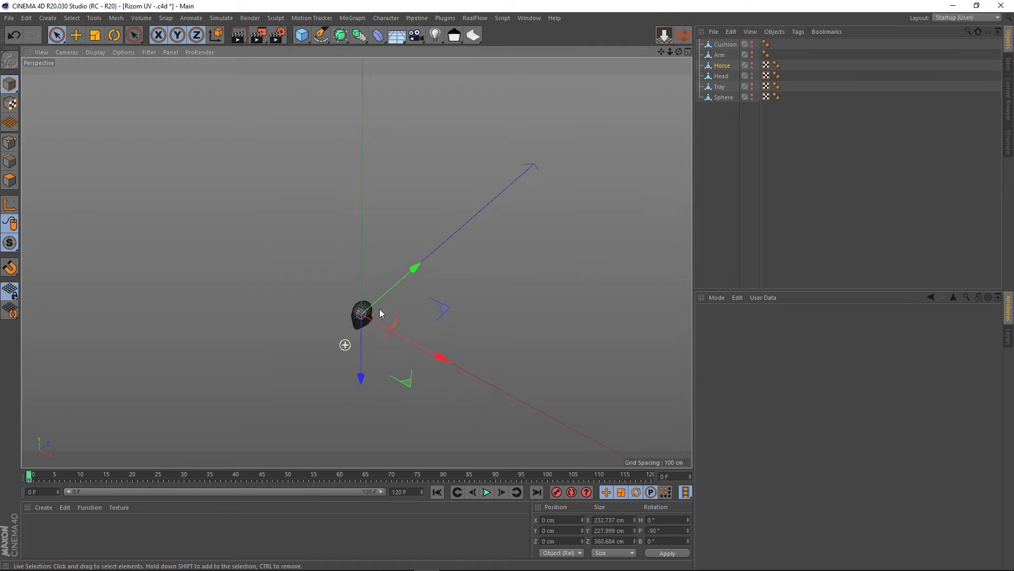
{"action": "scroll", "coordinate": [335, 343], "scroll_direction": "up", "scroll_amount": 5}
{"action": "scroll", "coordinate": [414, 270], "scroll_direction": "up", "scroll_amount": 4}
{"action": "scroll", "coordinate": [366, 316], "scroll_direction": "up", "scroll_amount": 7}
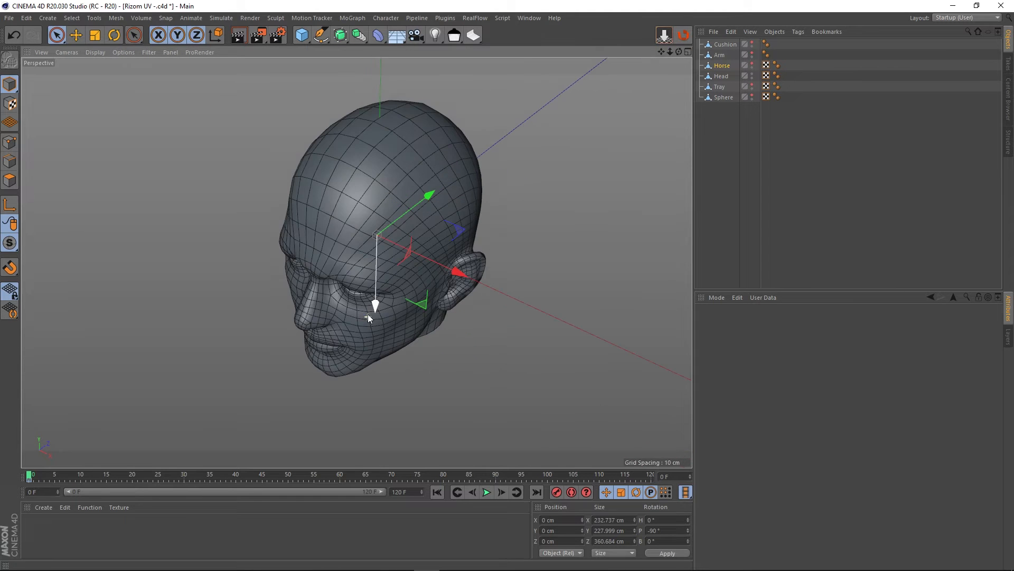
{"action": "left_click_drag", "start_coordinate": [368, 314], "coordinate": [395, 258], "text": "alt"}
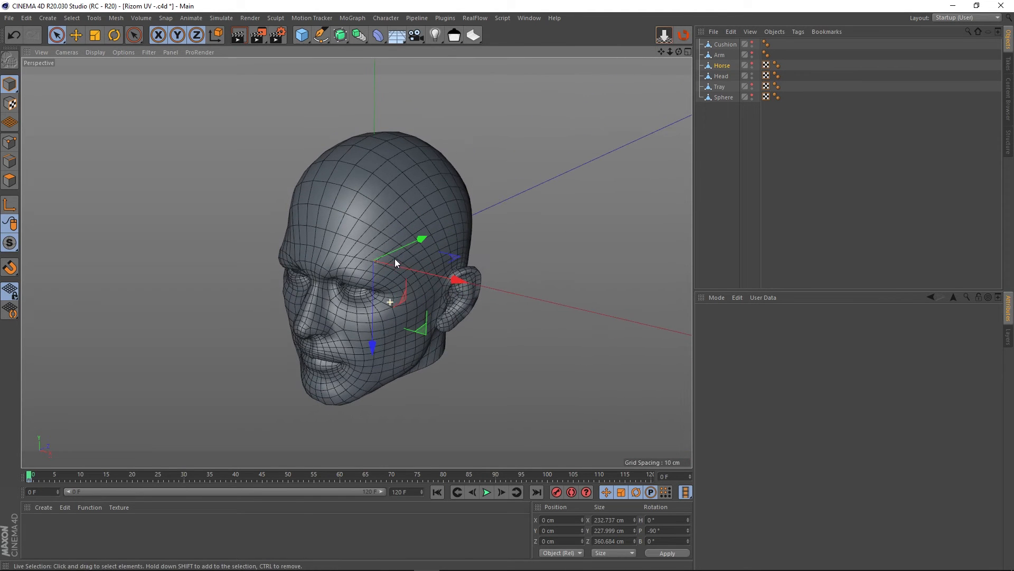
{"action": "left_click", "coordinate": [724, 76]}
{"action": "left_click", "coordinate": [684, 37]}
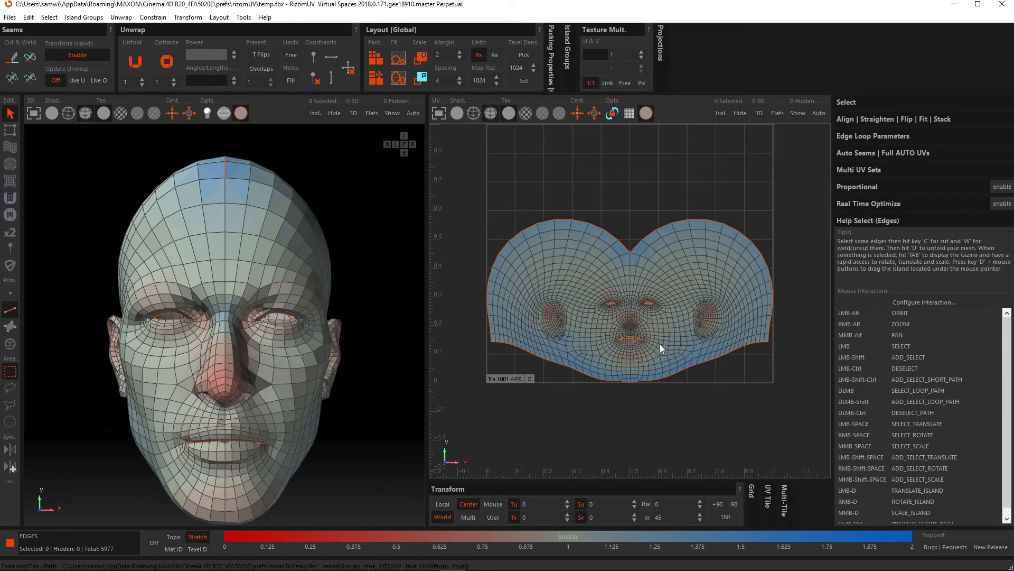
- Enable overlap prevention and unfold the head's UV island
{"action": "scroll", "coordinate": [662, 340], "scroll_direction": "up", "scroll_amount": 6}
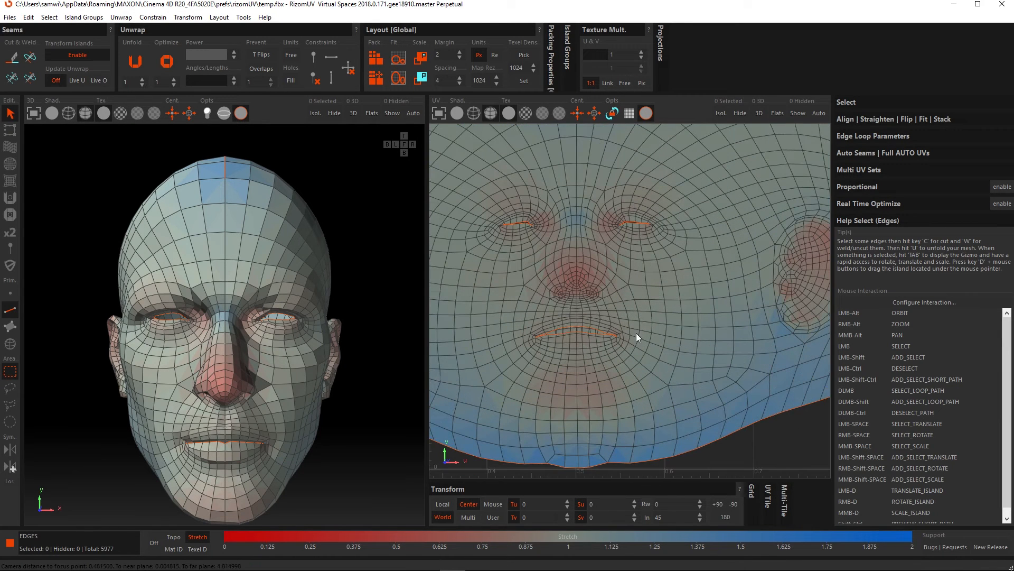
{"action": "scroll", "coordinate": [618, 304], "scroll_direction": "up", "scroll_amount": 4}
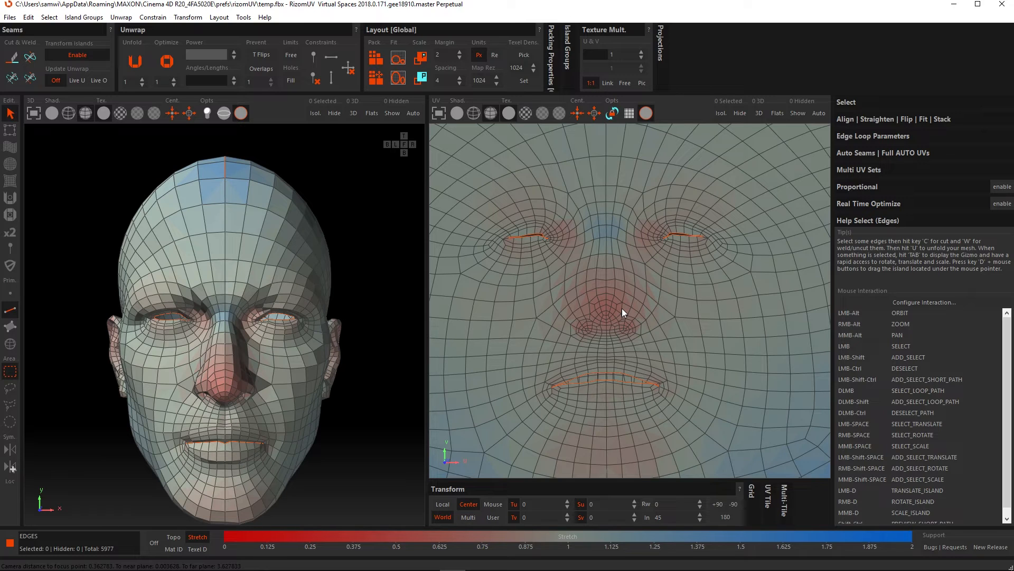
{"action": "left_click", "coordinate": [260, 68]}
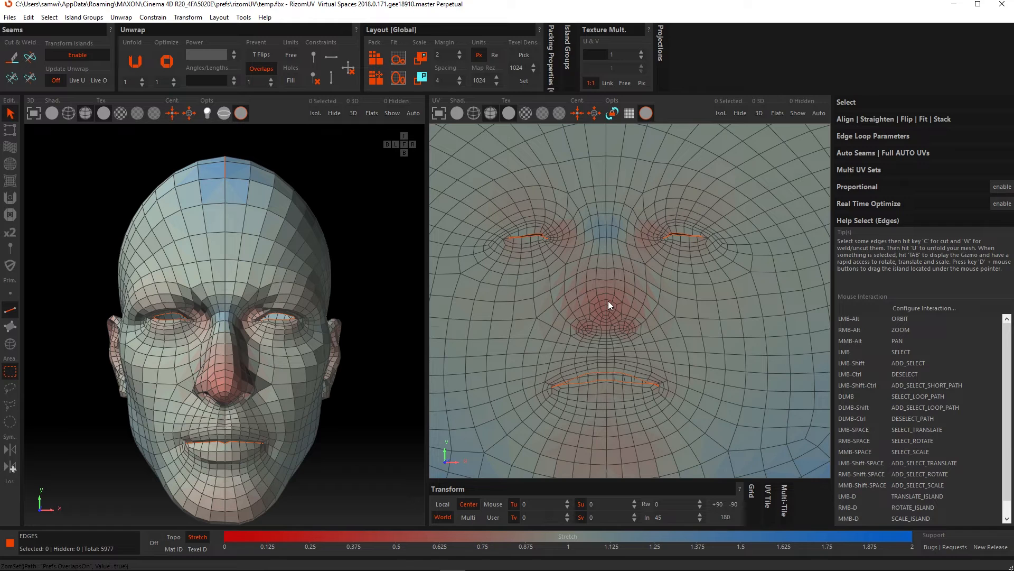
{"action": "key", "text": "u"}
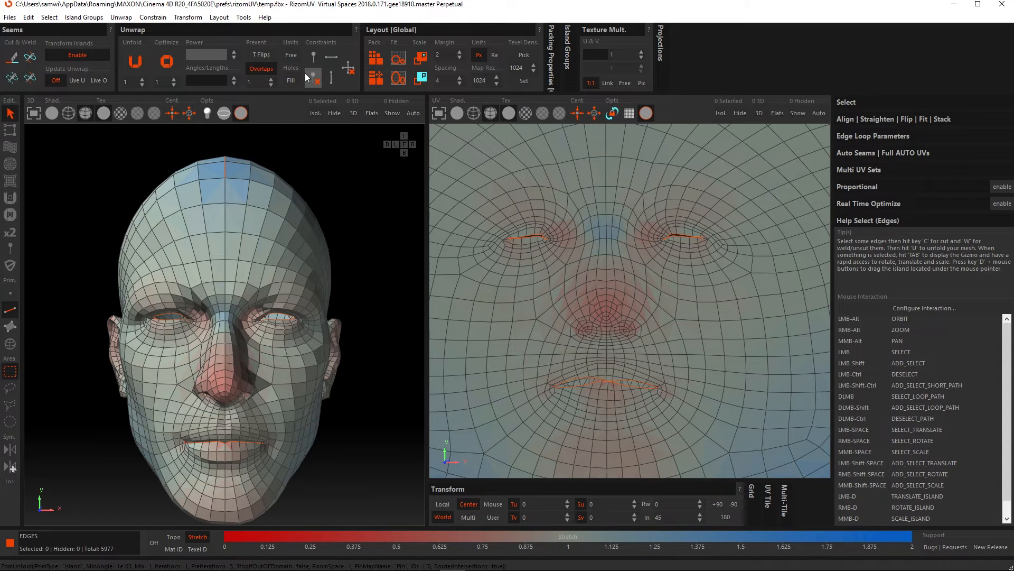
- Disable overlap prevention, enable Fill Holes, and unfold the head's UV island again
{"action": "left_click", "coordinate": [264, 71]}
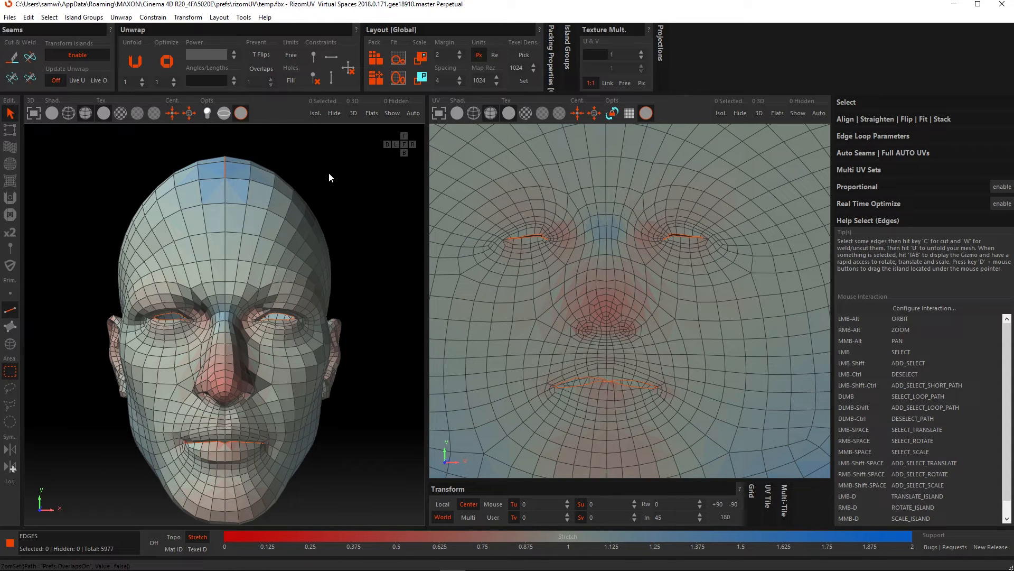
{"action": "left_click", "coordinate": [295, 81]}
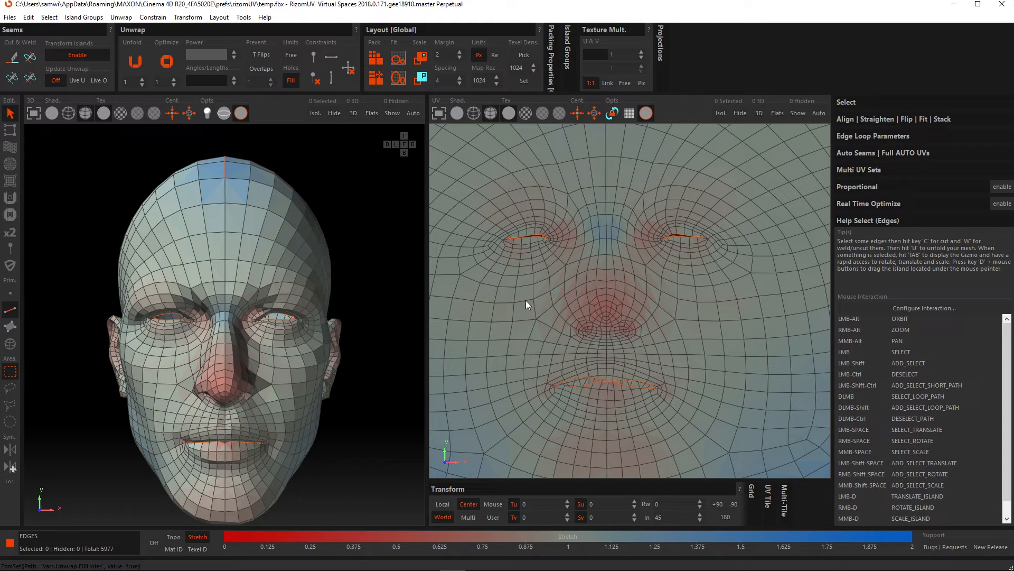
{"action": "key", "text": "u"}
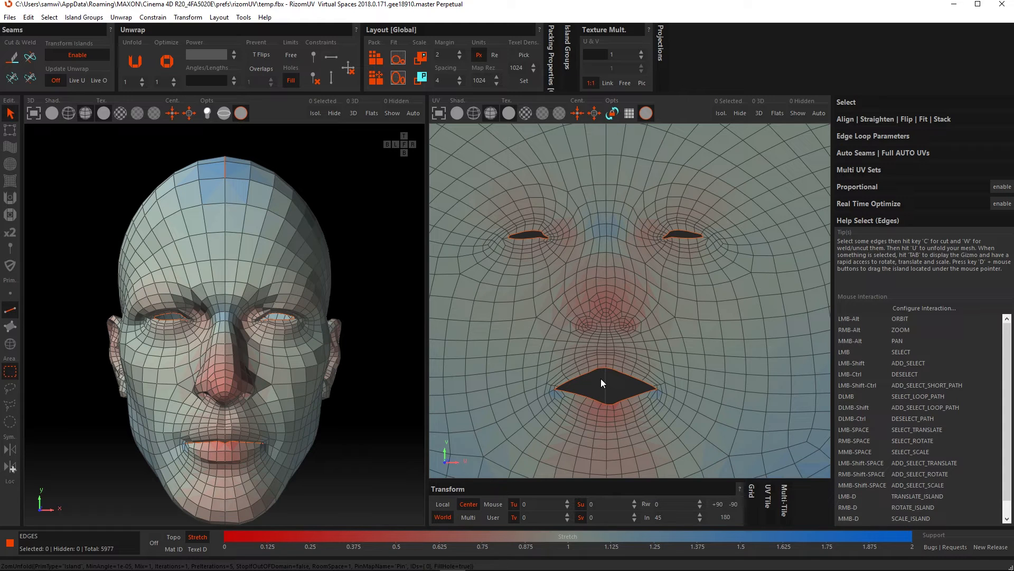
- Quit RizomUV without saving the head's changes, and send the Tray from Cinema 4D to RizomUV
{"action": "left_click", "coordinate": [1002, 4]}
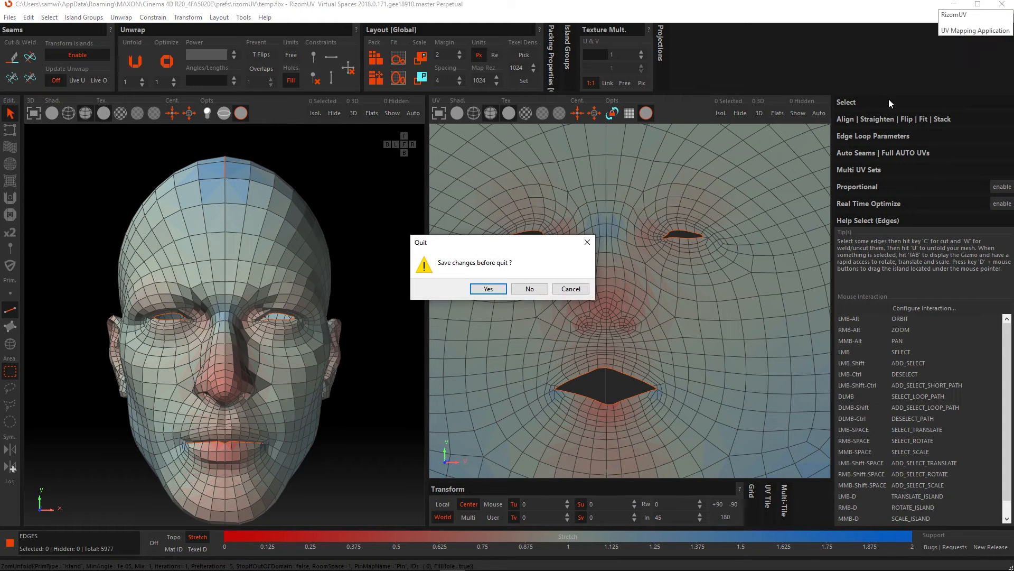
{"action": "left_click", "coordinate": [529, 288]}
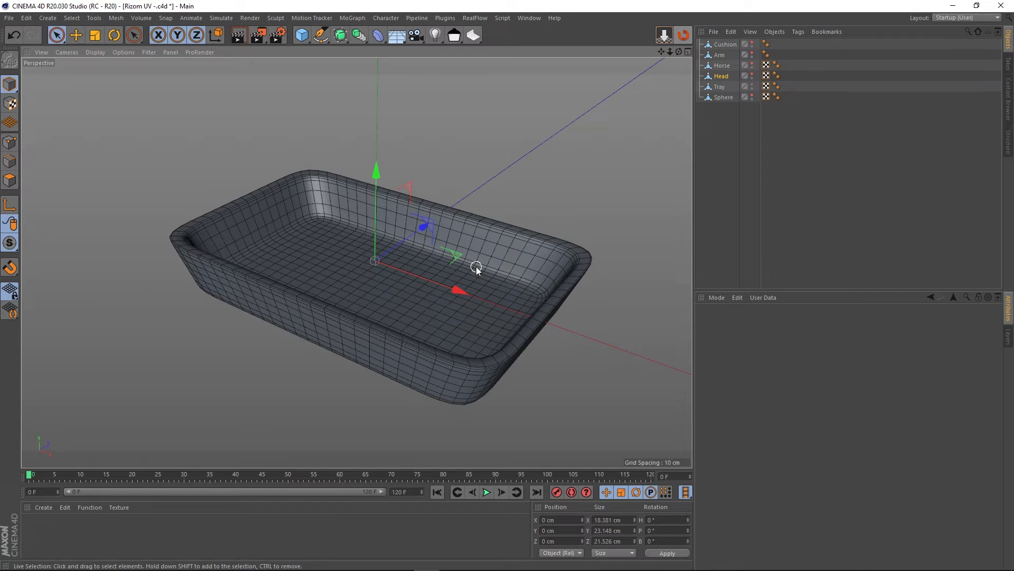
{"action": "left_click", "coordinate": [720, 88]}
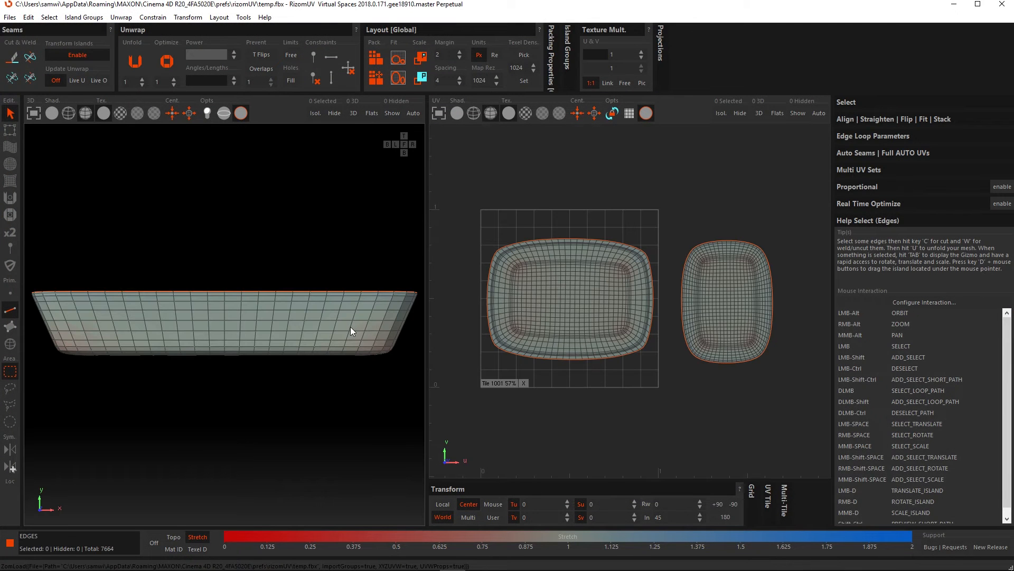
- Select the upper long border of the tray's larger UV island as an edge path between its two rounded corners
{"action": "left_click_drag", "start_coordinate": [313, 321], "coordinate": [328, 338], "text": "alt"}
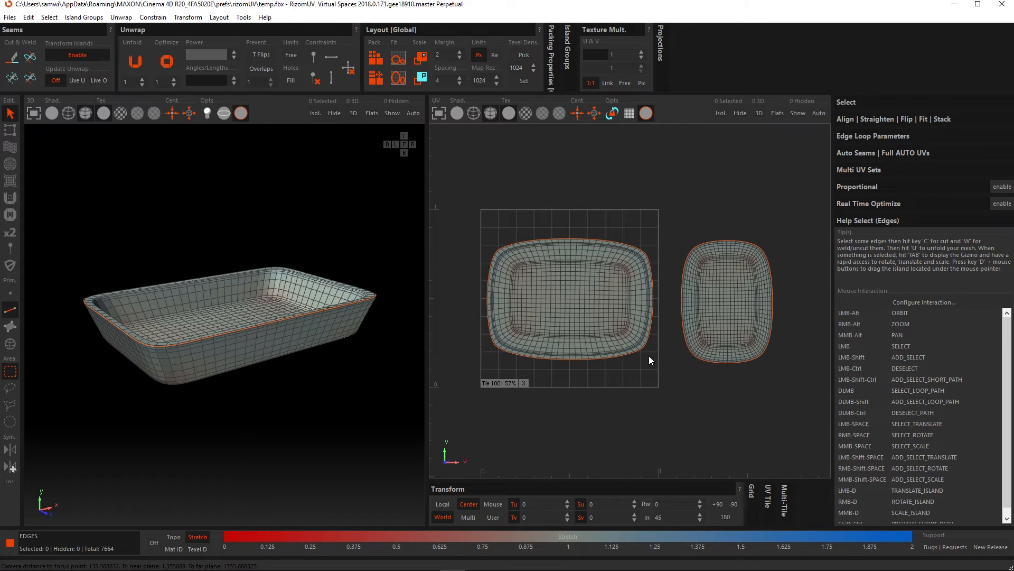
{"action": "middle_click_drag", "start_coordinate": [628, 312], "coordinate": [655, 316], "text": "alt"}
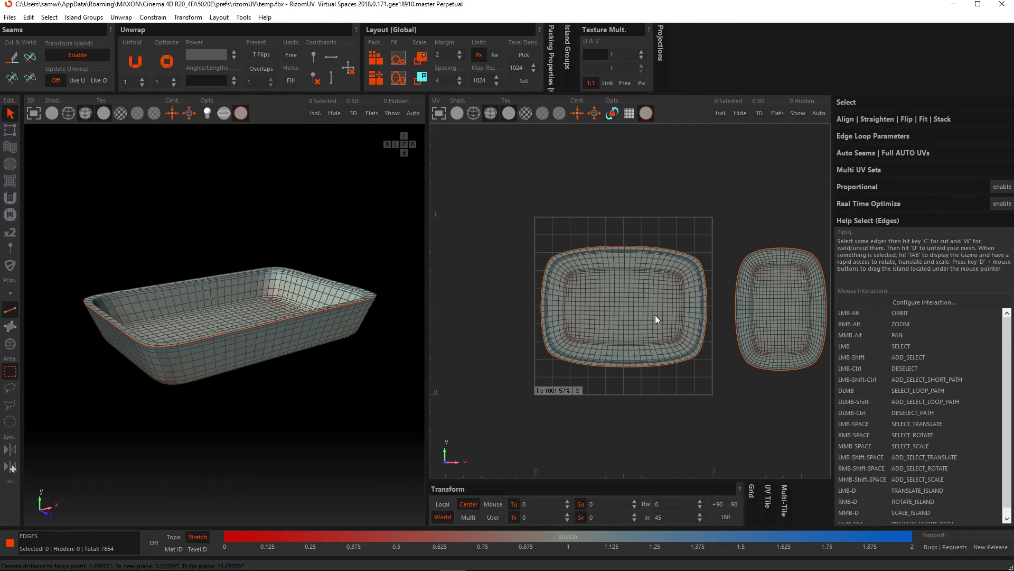
{"action": "scroll", "coordinate": [650, 312], "scroll_direction": "up", "scroll_amount": 5}
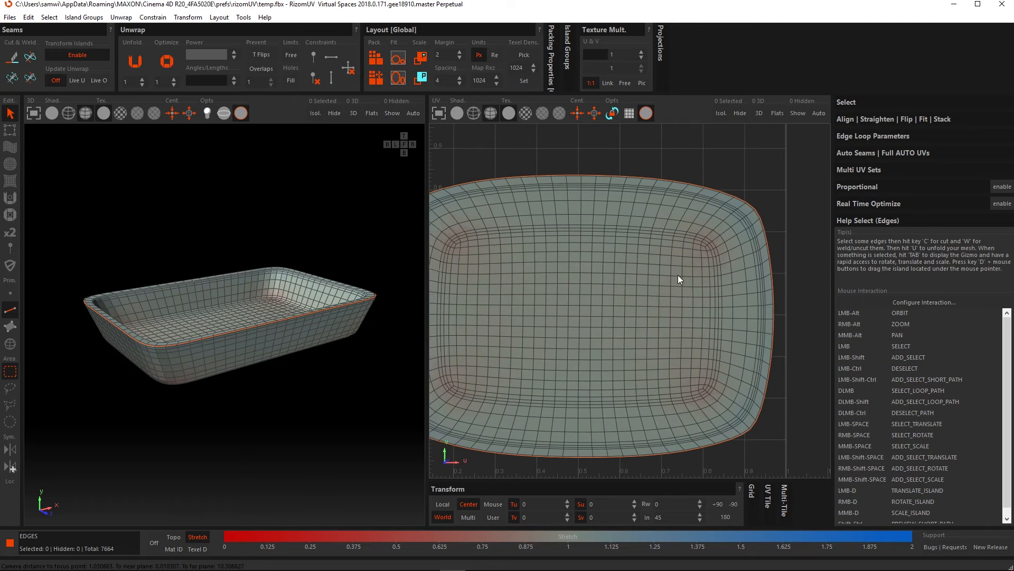
{"action": "scroll", "coordinate": [736, 268], "scroll_direction": "up", "scroll_amount": 6}
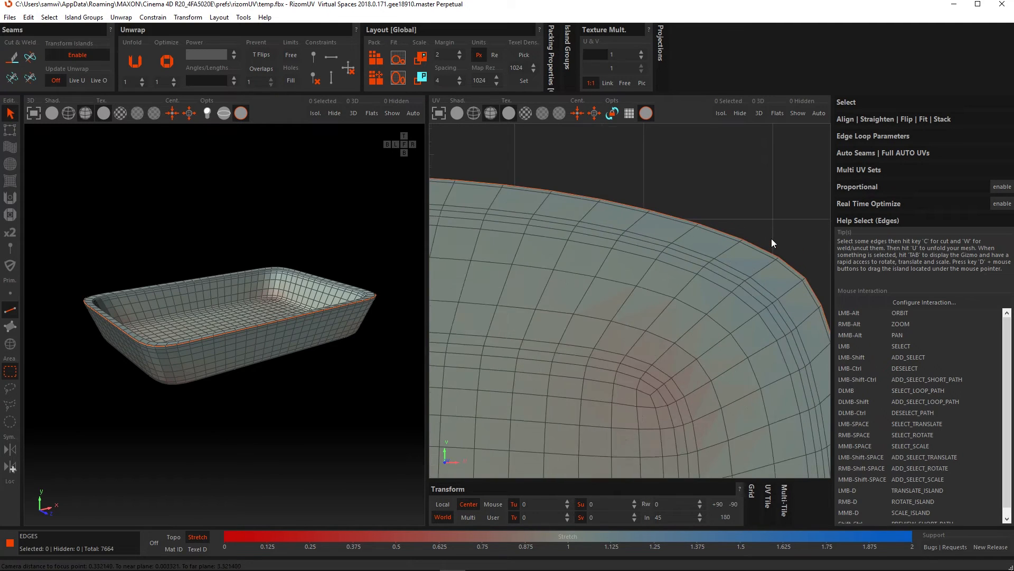
{"action": "scroll", "coordinate": [756, 264], "scroll_direction": "down", "scroll_amount": 2}
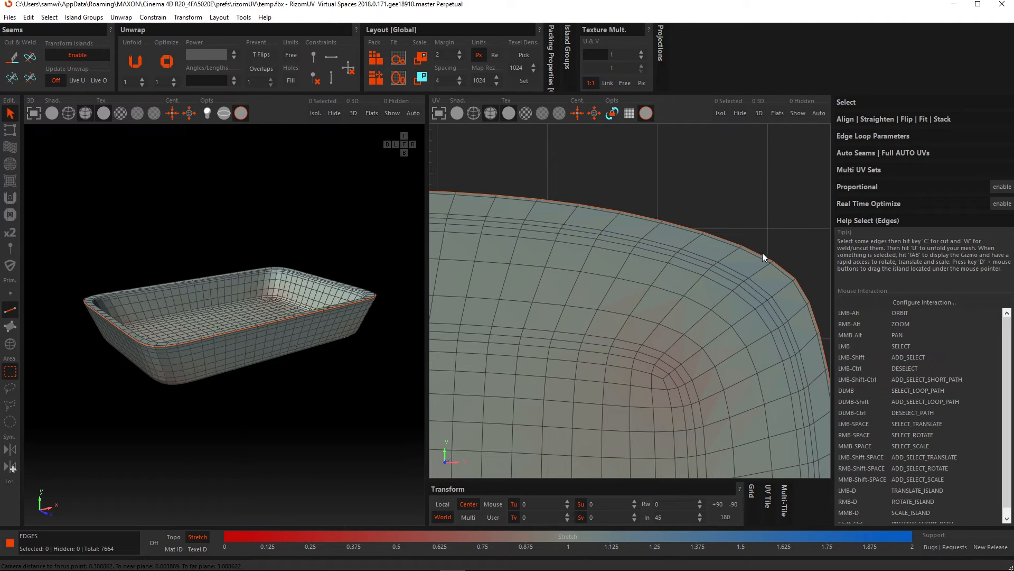
{"action": "left_click", "coordinate": [762, 253]}
{"action": "scroll", "coordinate": [718, 277], "scroll_direction": "down", "scroll_amount": 6}
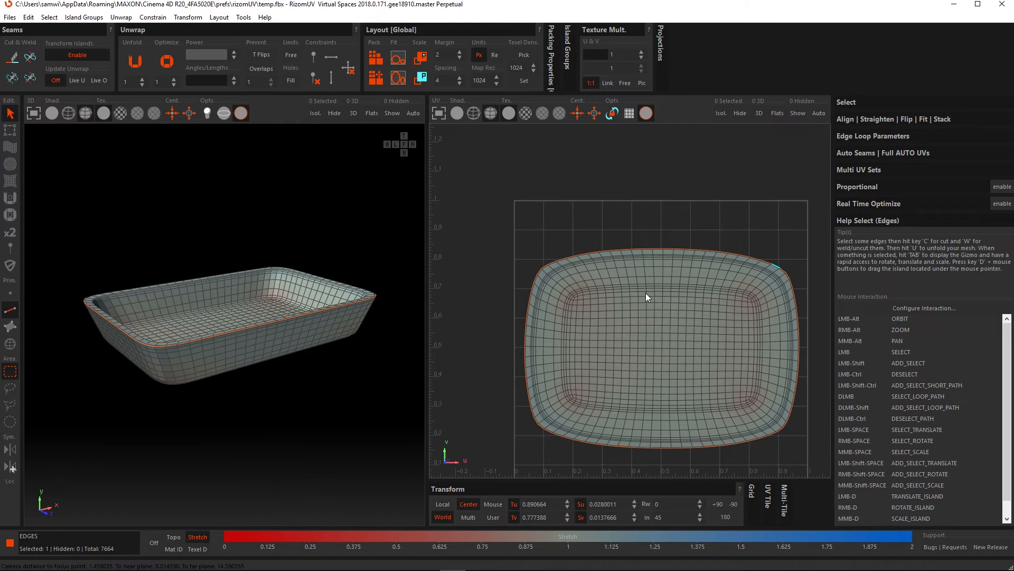
{"action": "scroll", "coordinate": [571, 271], "scroll_direction": "up", "scroll_amount": 3}
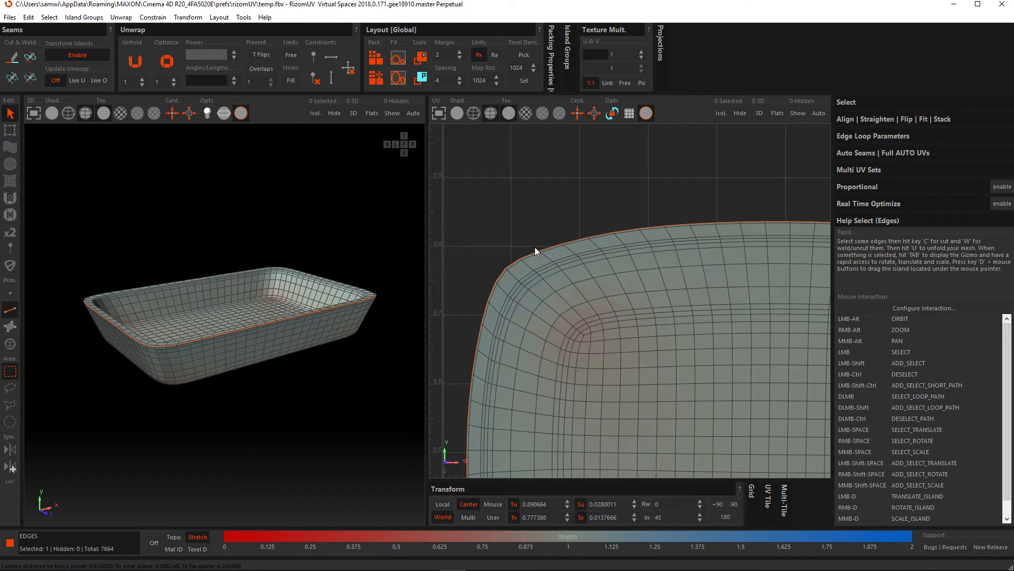
{"action": "double_click", "coordinate": [529, 253]}
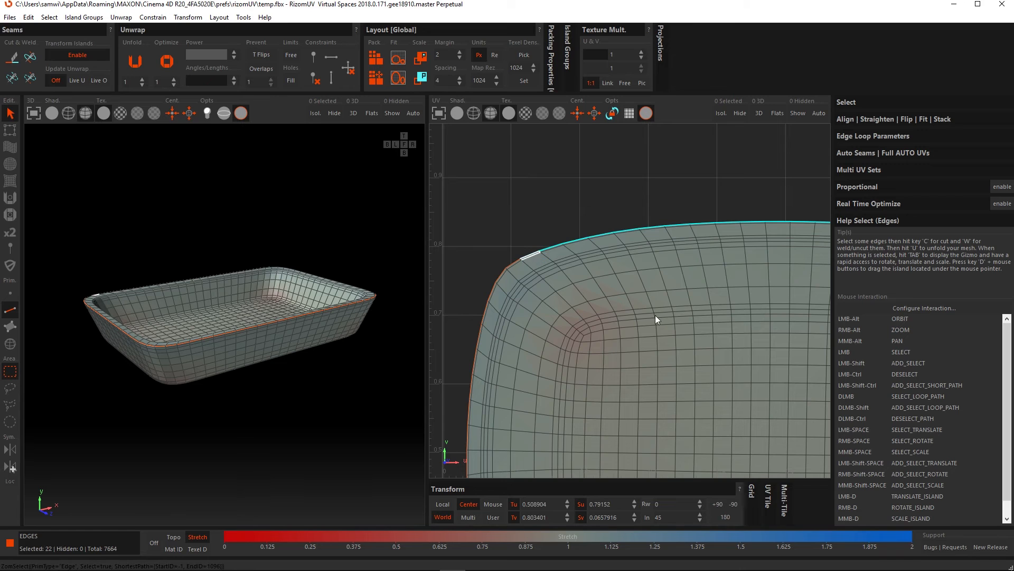
{"action": "scroll", "coordinate": [655, 315], "scroll_direction": "down", "scroll_amount": 5}
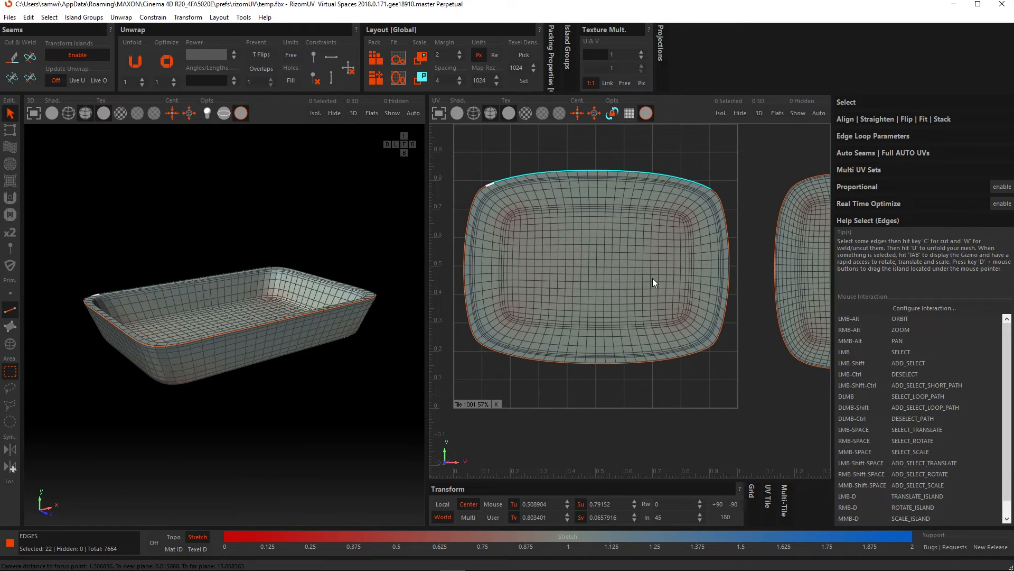
- Add the lower long border of the larger tray island, between its rounded corners, to the edge selection
{"action": "scroll", "coordinate": [693, 355], "scroll_direction": "up", "scroll_amount": 3}
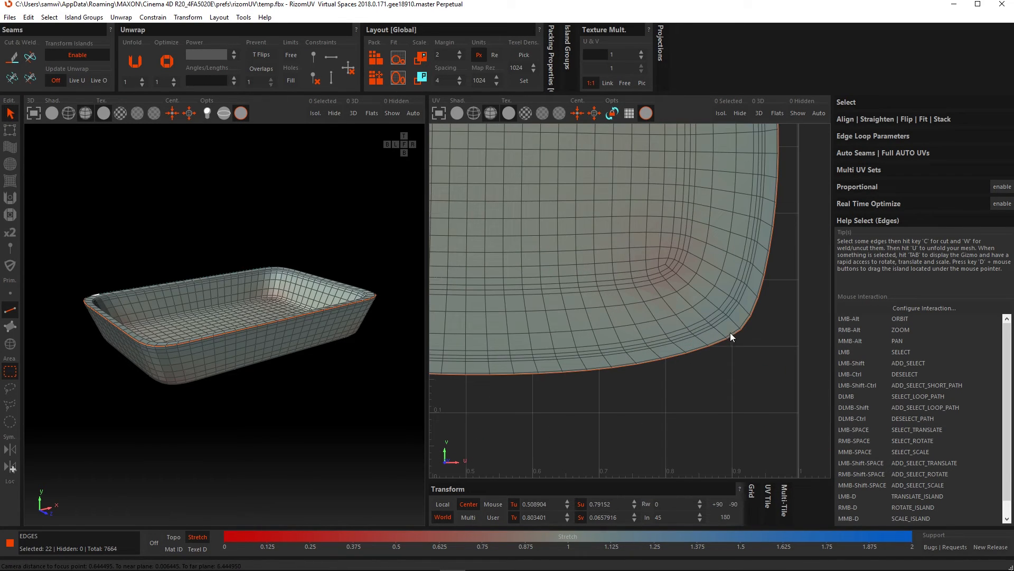
{"action": "scroll", "coordinate": [730, 332], "scroll_direction": "up", "scroll_amount": 1}
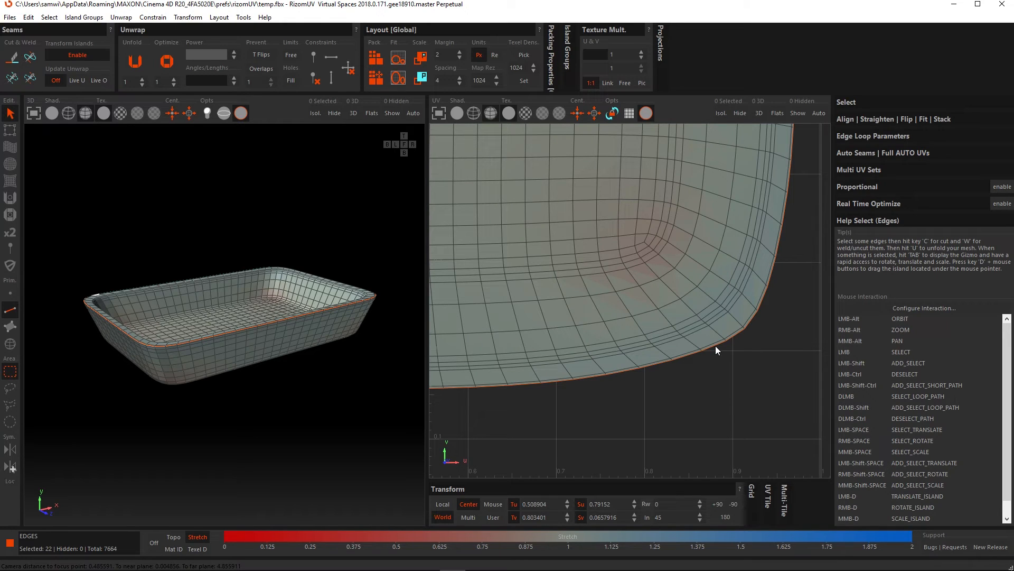
{"action": "left_click", "coordinate": [715, 347], "text": "shift"}
{"action": "scroll", "coordinate": [713, 348], "scroll_direction": "down", "scroll_amount": 5}
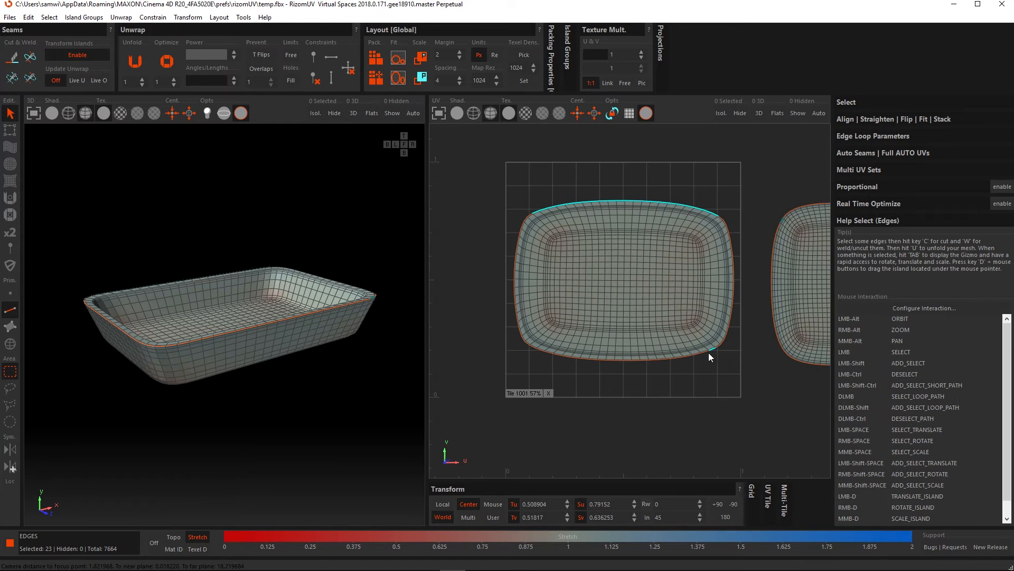
{"action": "scroll", "coordinate": [536, 351], "scroll_direction": "up", "scroll_amount": 5}
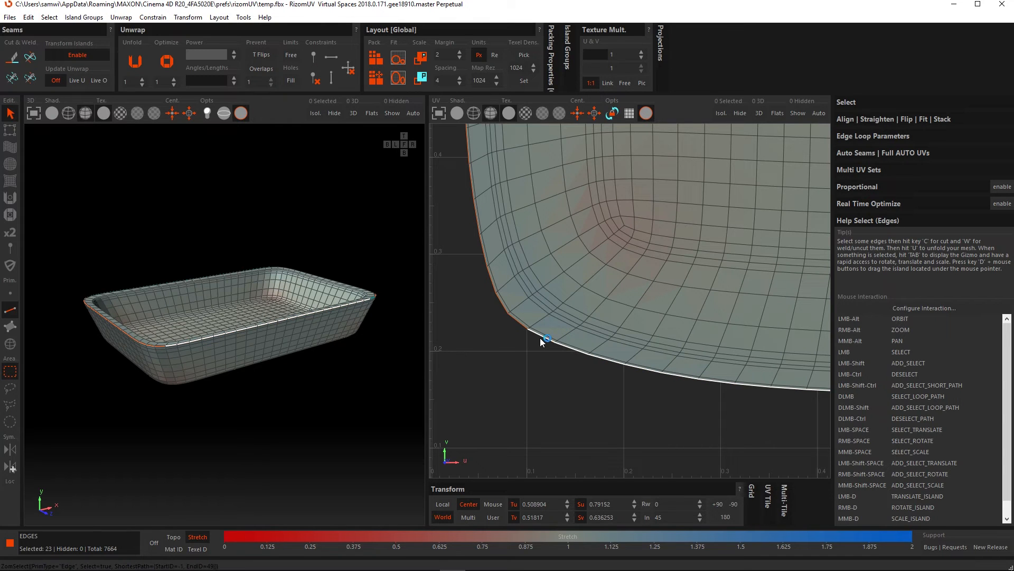
{"action": "left_click", "coordinate": [540, 337], "text": "shift"}
{"action": "scroll", "coordinate": [540, 337], "scroll_direction": "down", "scroll_amount": 5}
{"action": "middle_click_drag", "start_coordinate": [645, 275], "coordinate": [611, 302], "text": "alt"}
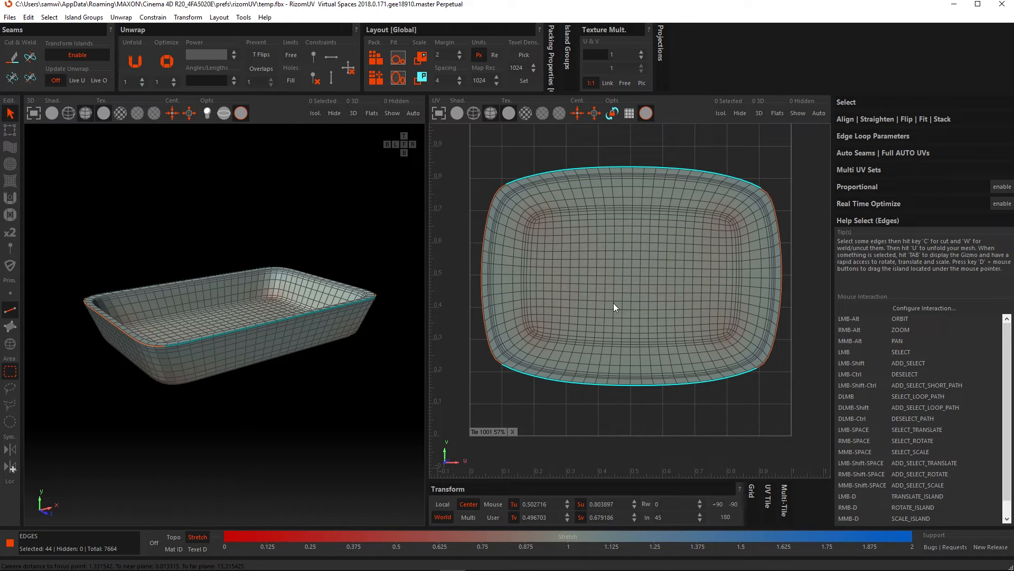
- Apply a horizontal constraint to the two selected long borders and unfold the tray
{"action": "left_click", "coordinate": [331, 58]}
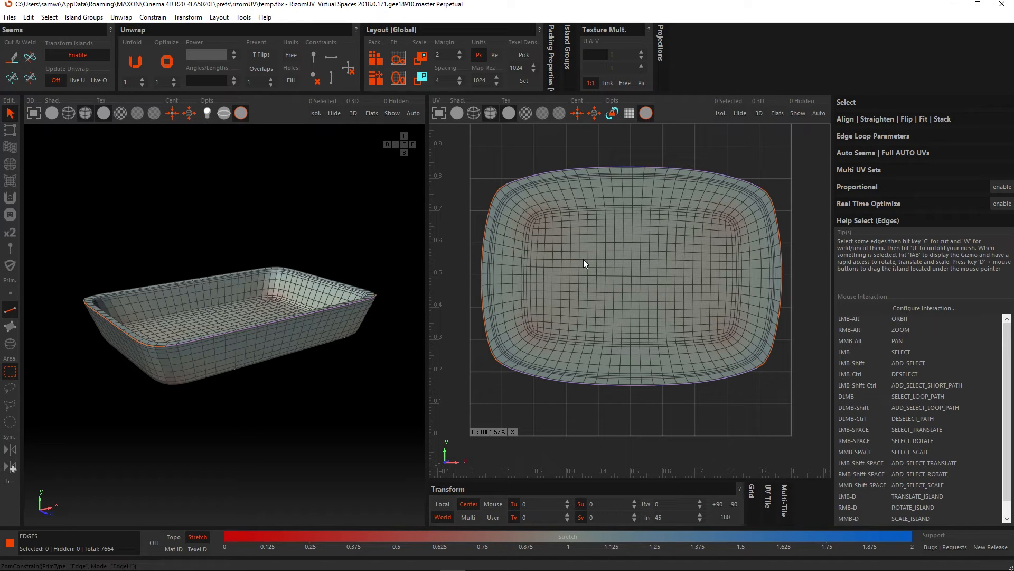
{"action": "key", "text": "u"}
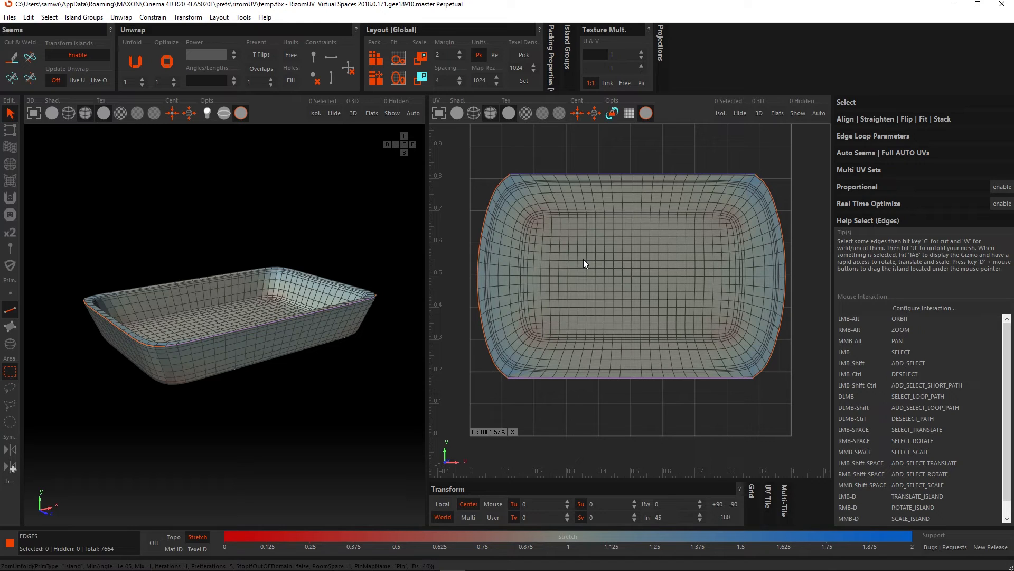
- Compare the tray island with and without the constrained result by undoing and redoing, and leave the unfold undone
{"action": "key", "text": "ctrl+z"}
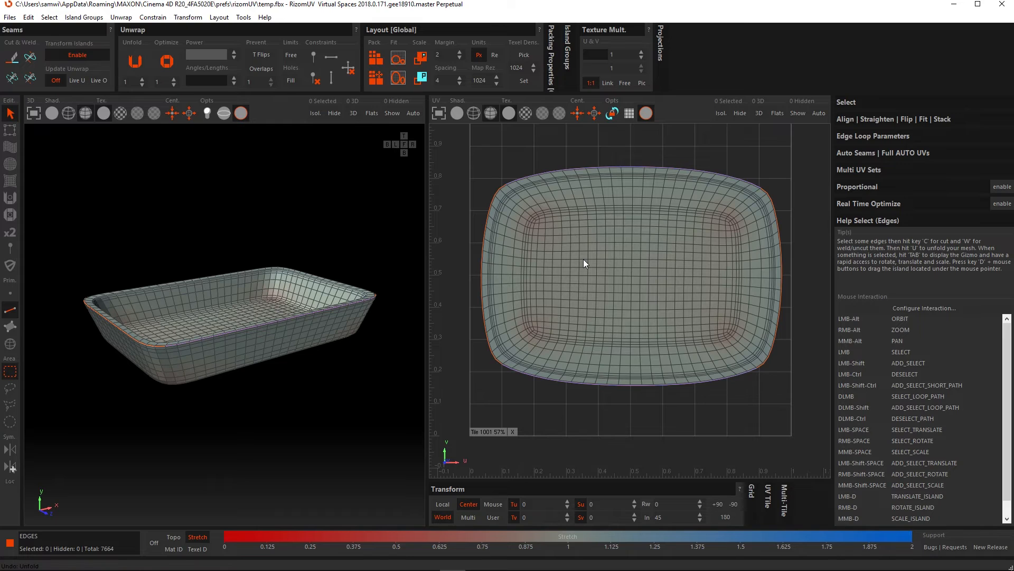
{"action": "key", "text": "ctrl+y"}
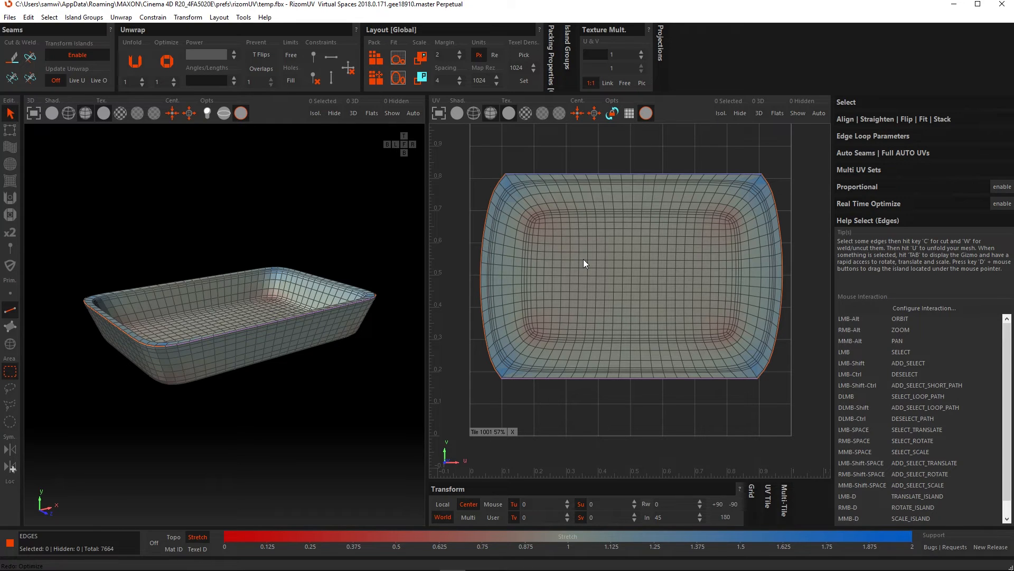
{"action": "key", "text": "ctrl+z"}
- Select the left short border of the larger tray island between its rounded corners and apply a vertical constraint to it
{"action": "scroll", "coordinate": [480, 183], "scroll_direction": "up", "scroll_amount": 3}
{"action": "scroll", "coordinate": [515, 201], "scroll_direction": "up", "scroll_amount": 3}
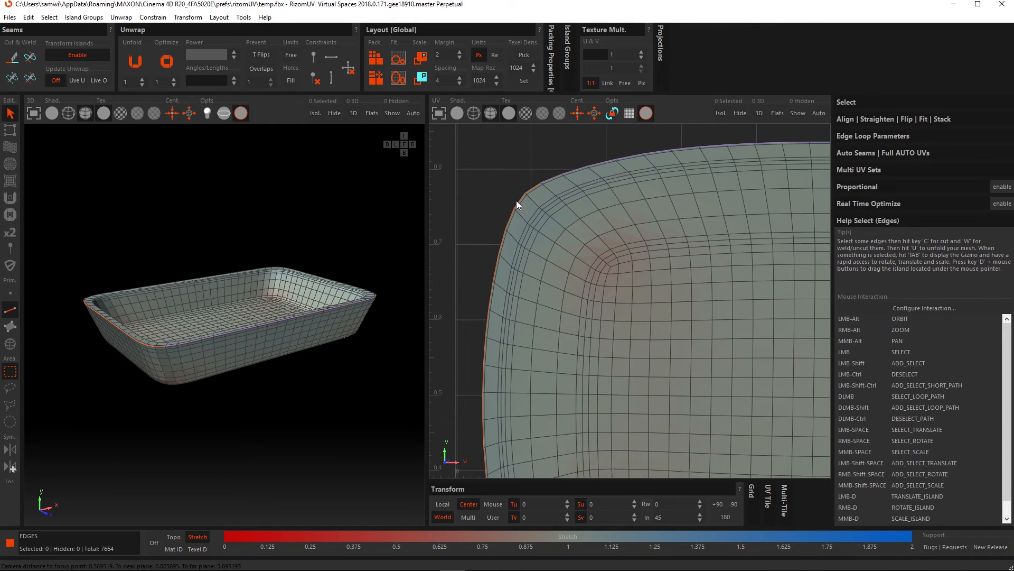
{"action": "left_click", "coordinate": [508, 222]}
{"action": "scroll", "coordinate": [503, 285], "scroll_direction": "down", "scroll_amount": 4}
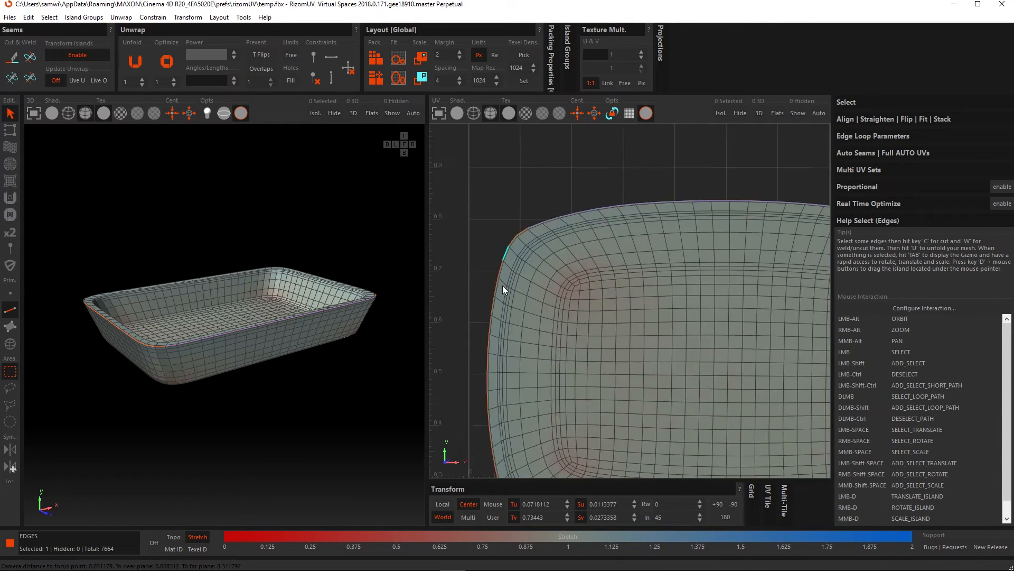
{"action": "scroll", "coordinate": [528, 347], "scroll_direction": "up", "scroll_amount": 3}
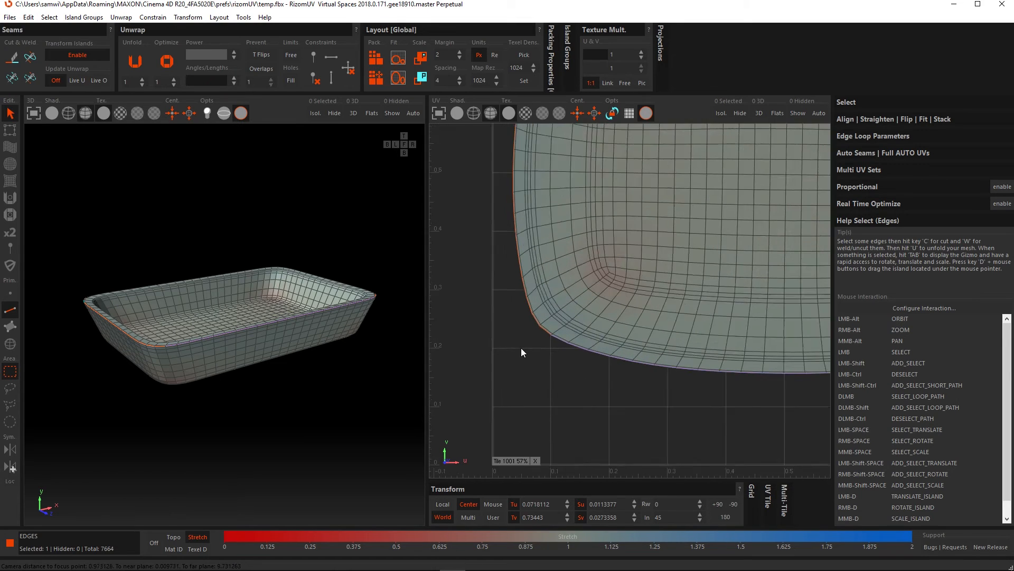
{"action": "left_click", "coordinate": [531, 292], "text": "ctrl+shift"}
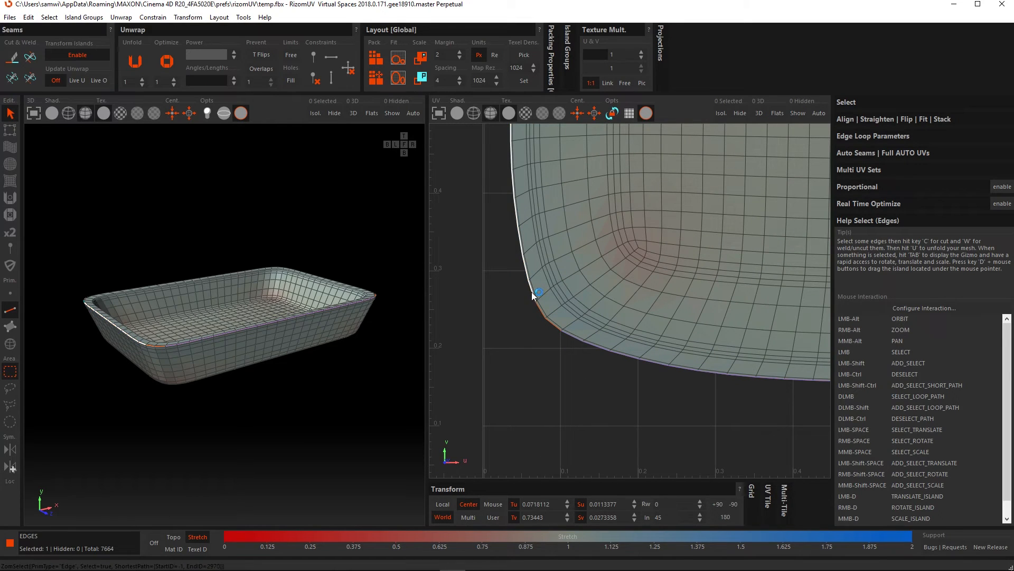
{"action": "left_click", "coordinate": [332, 77]}
- Apply a vertical constraint to the right short border of the larger tray island, between its rounded corners, and unfold the tray
{"action": "scroll", "coordinate": [594, 238], "scroll_direction": "down", "scroll_amount": 3}
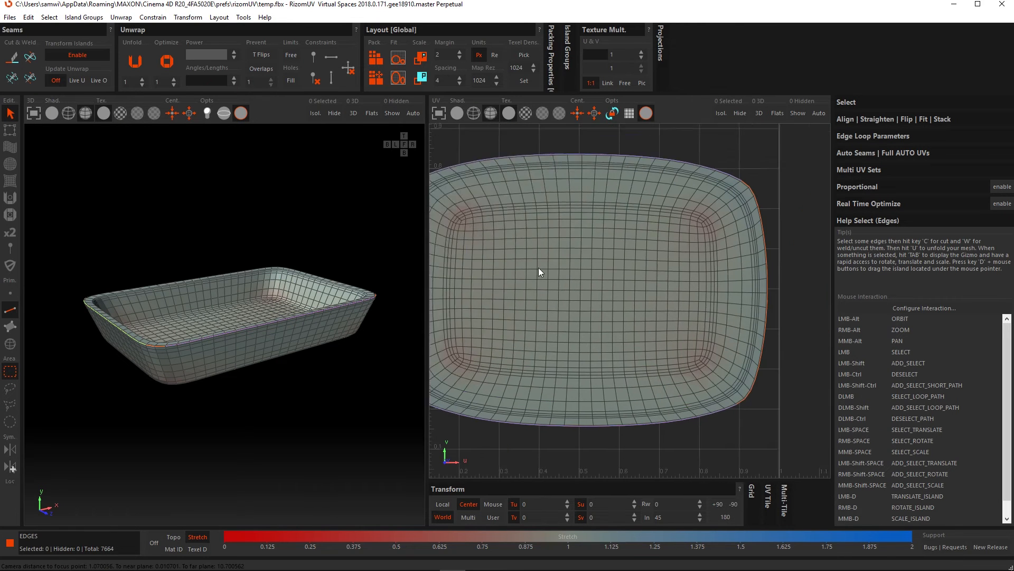
{"action": "middle_click_drag", "start_coordinate": [537, 267], "coordinate": [482, 271], "text": "alt"}
{"action": "scroll", "coordinate": [624, 200], "scroll_direction": "up", "scroll_amount": 4}
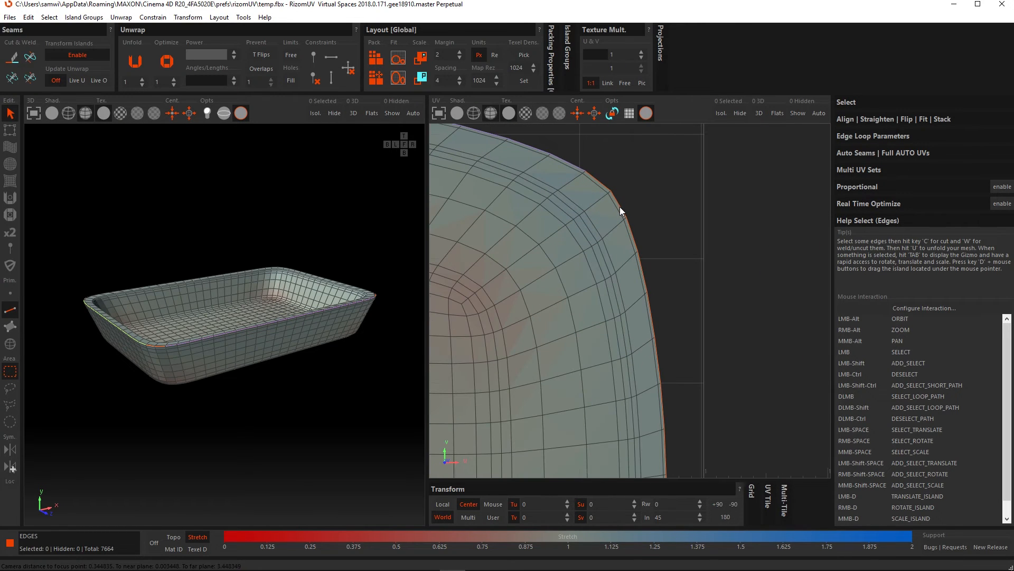
{"action": "left_click", "coordinate": [620, 207]}
{"action": "scroll", "coordinate": [613, 338], "scroll_direction": "down", "scroll_amount": 4}
{"action": "scroll", "coordinate": [613, 317], "scroll_direction": "up", "scroll_amount": 3}
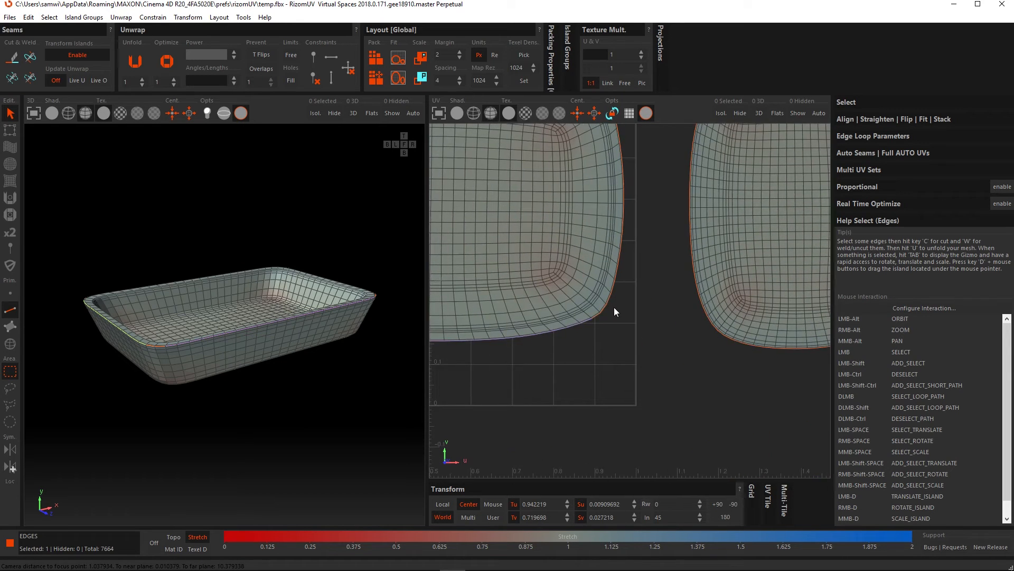
{"action": "double_click", "coordinate": [601, 312]}
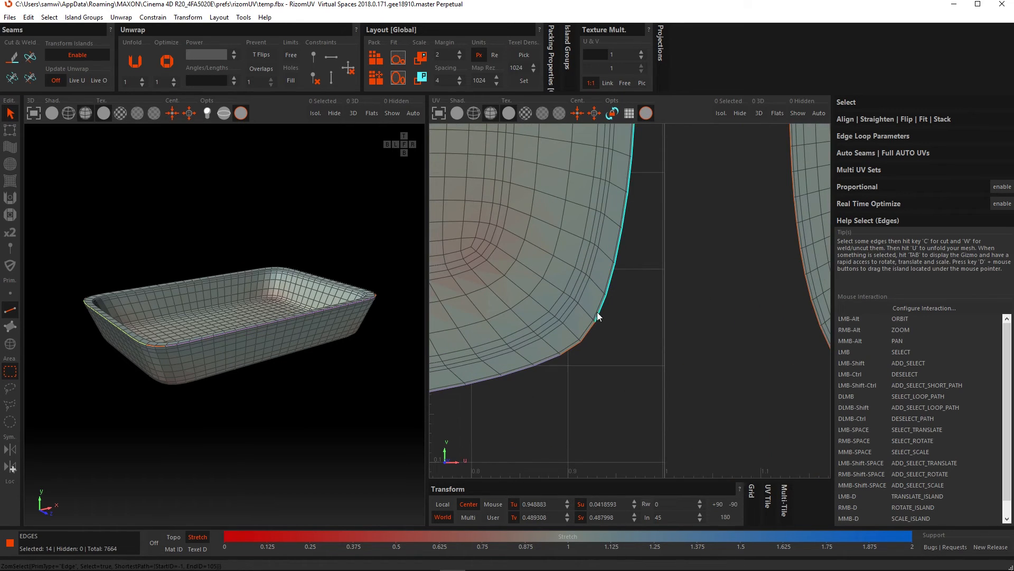
{"action": "scroll", "coordinate": [597, 312], "scroll_direction": "down", "scroll_amount": 5}
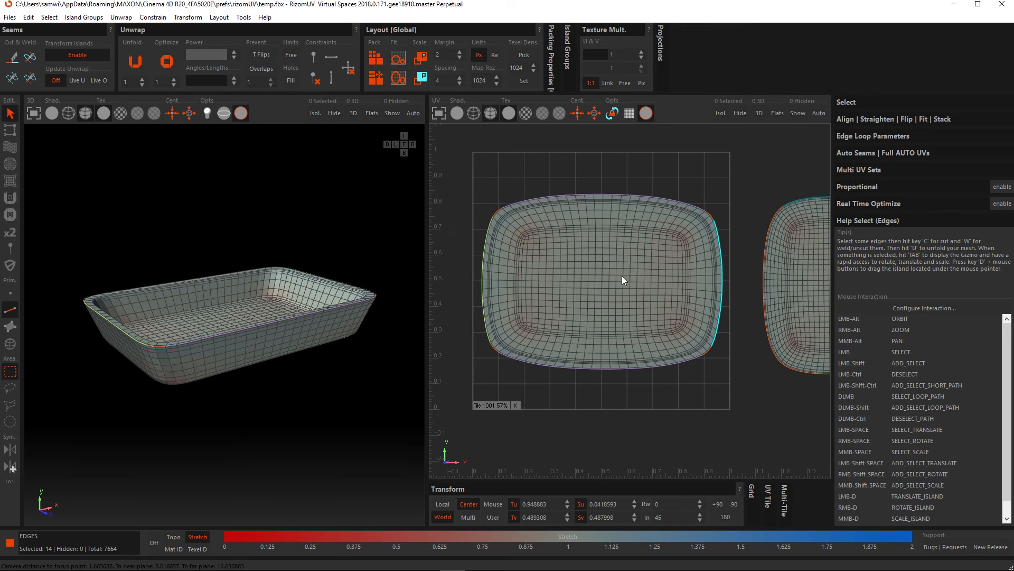
{"action": "left_click", "coordinate": [327, 78]}
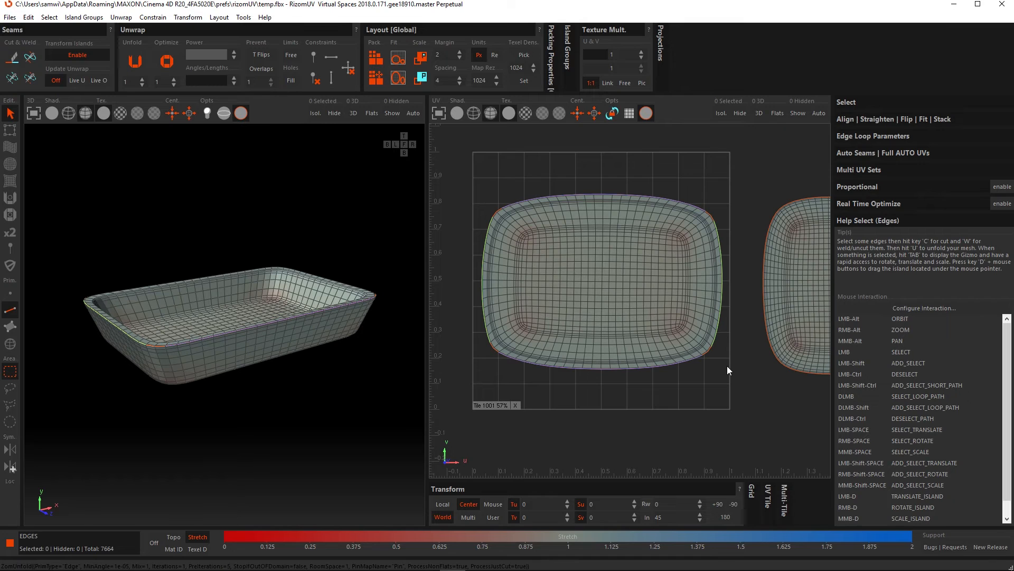
{"action": "key", "text": "u"}
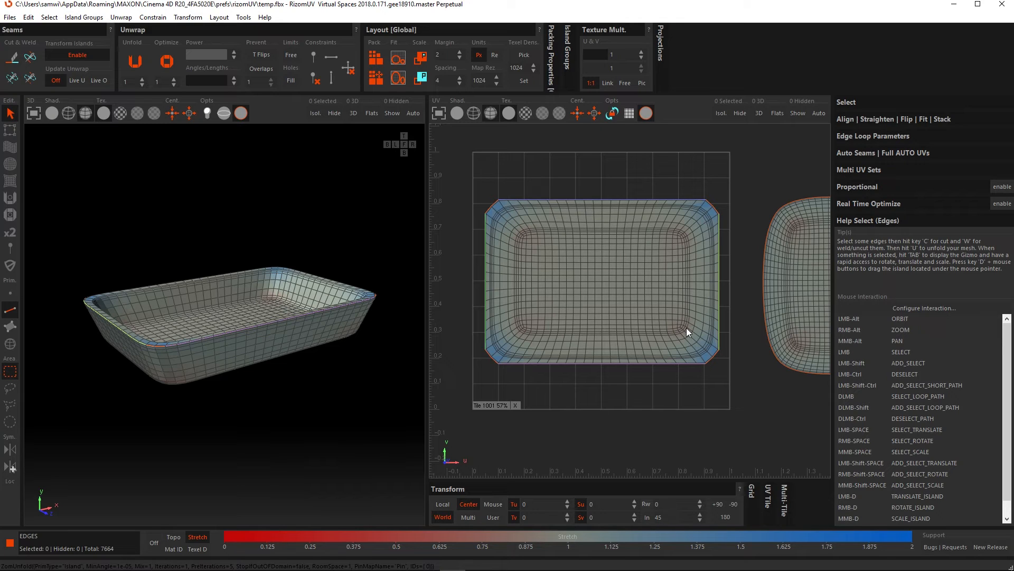
- Remove the edge constraints from the whole border loop of the tray island and unfold it again
{"action": "scroll", "coordinate": [686, 328], "scroll_direction": "up", "scroll_amount": 5}
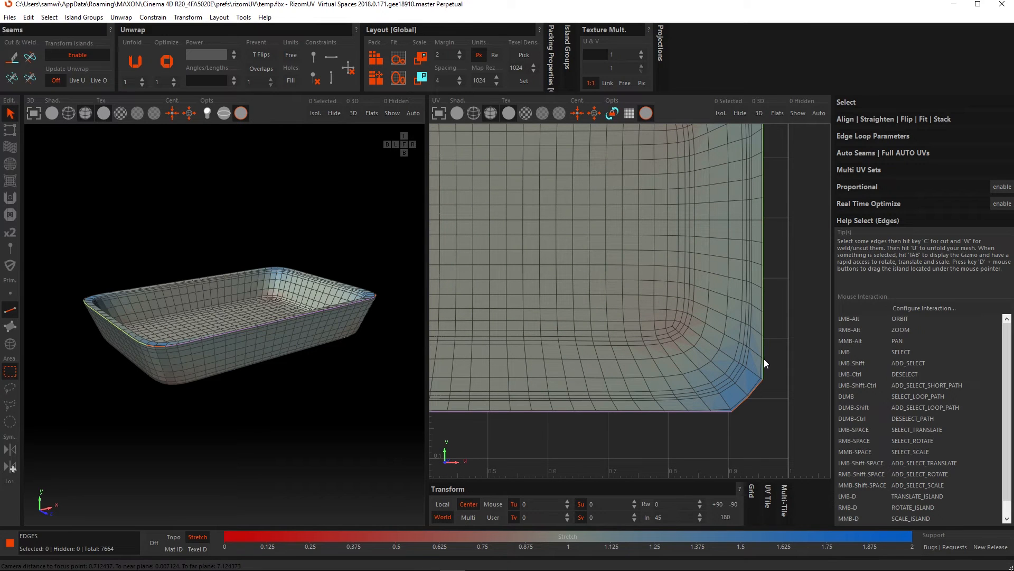
{"action": "double_click", "coordinate": [763, 363]}
{"action": "scroll", "coordinate": [750, 354], "scroll_direction": "down", "scroll_amount": 4}
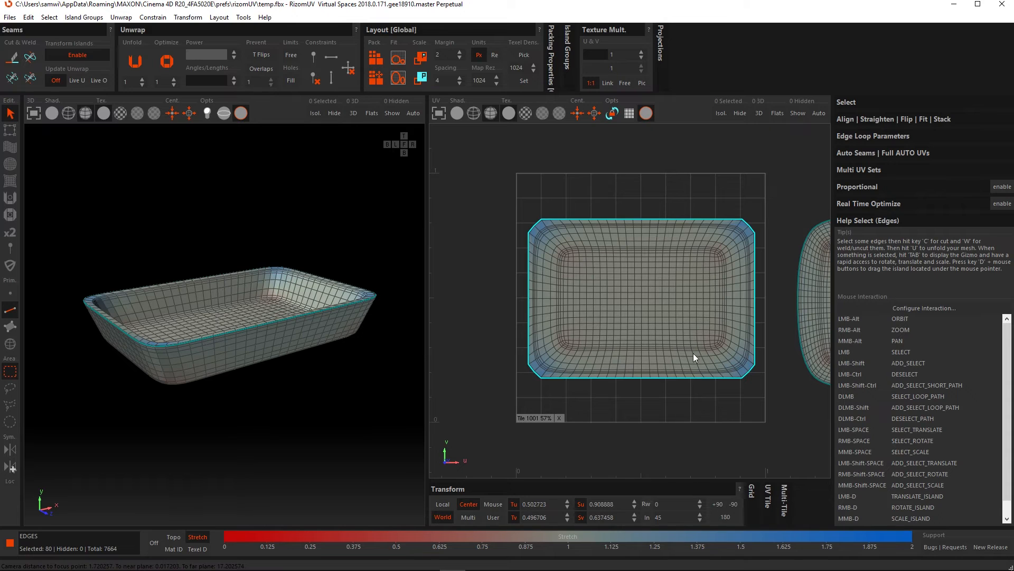
{"action": "left_click", "coordinate": [344, 68]}
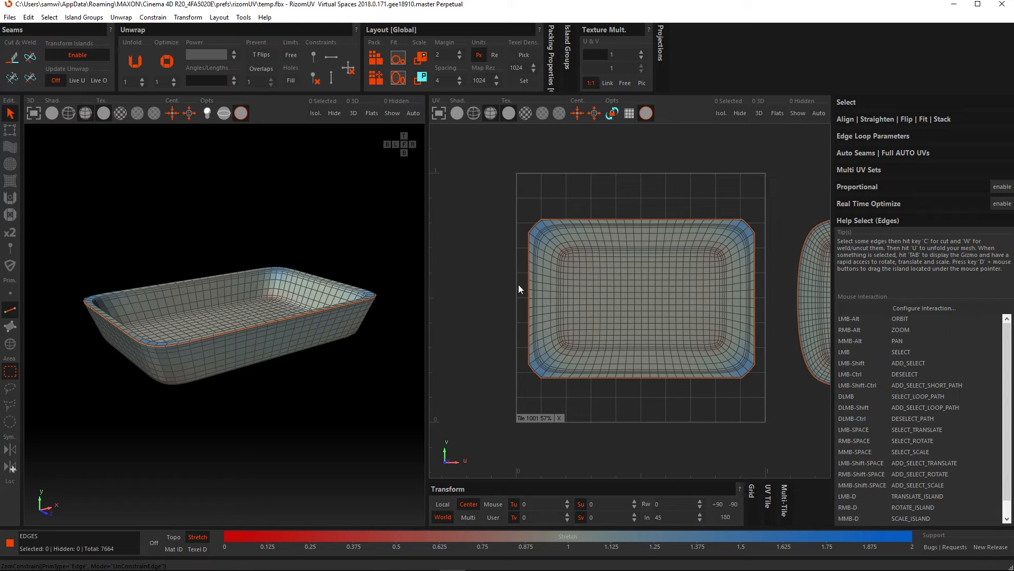
{"action": "key", "text": "u"}
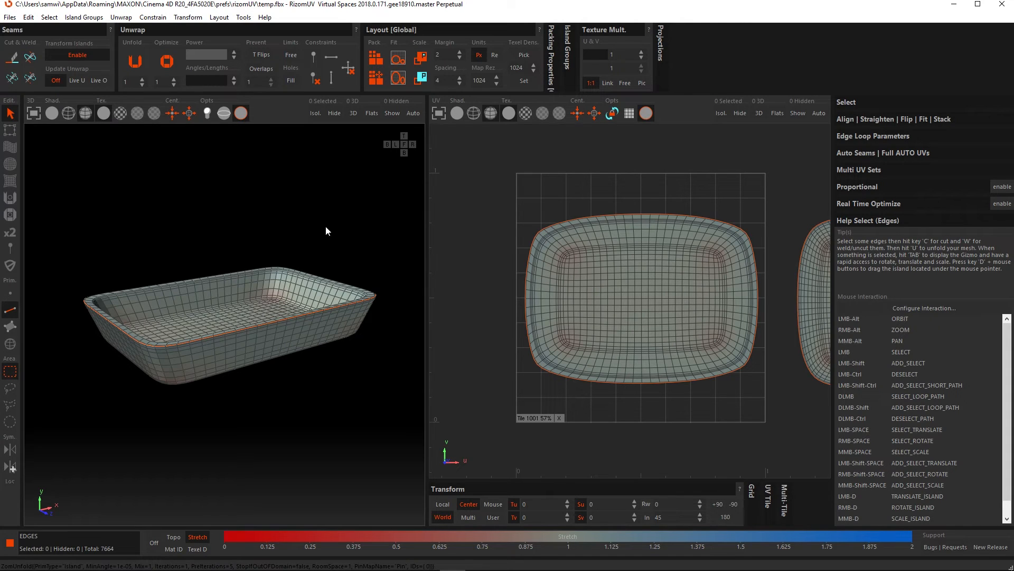
- Distort the upper, right and lower sides of the tray island outward with the Drag brush at radius 0.25
{"action": "left_click", "coordinate": [11, 147]}
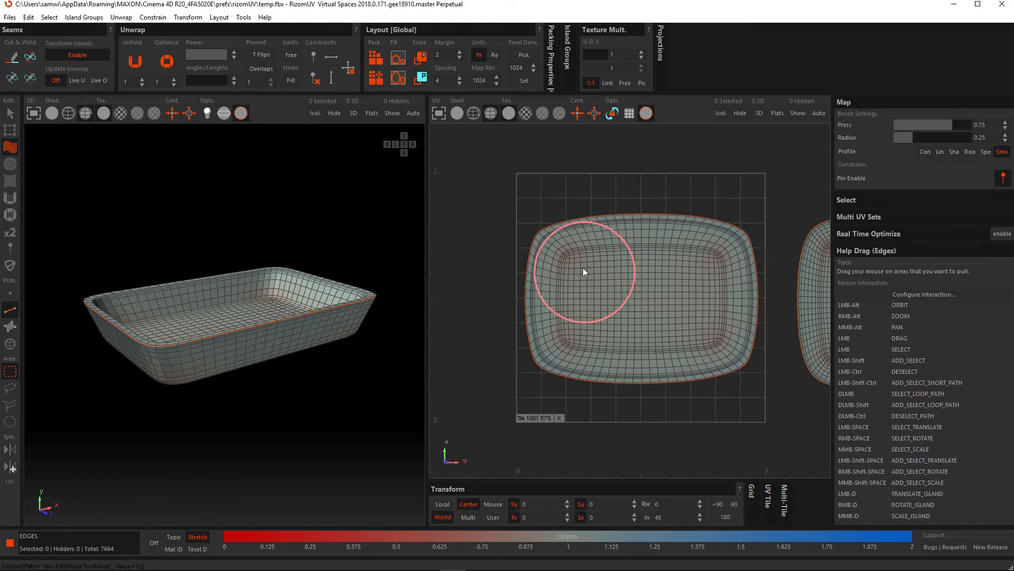
{"action": "mouse_move", "coordinate": [566, 256]}
{"action": "left_mouse_down"}
{"action": "mouse_move", "coordinate": [560, 226]}
{"action": "mouse_move", "coordinate": [678, 247]}
{"action": "mouse_move", "coordinate": [681, 200]}
{"action": "left_mouse_up"}
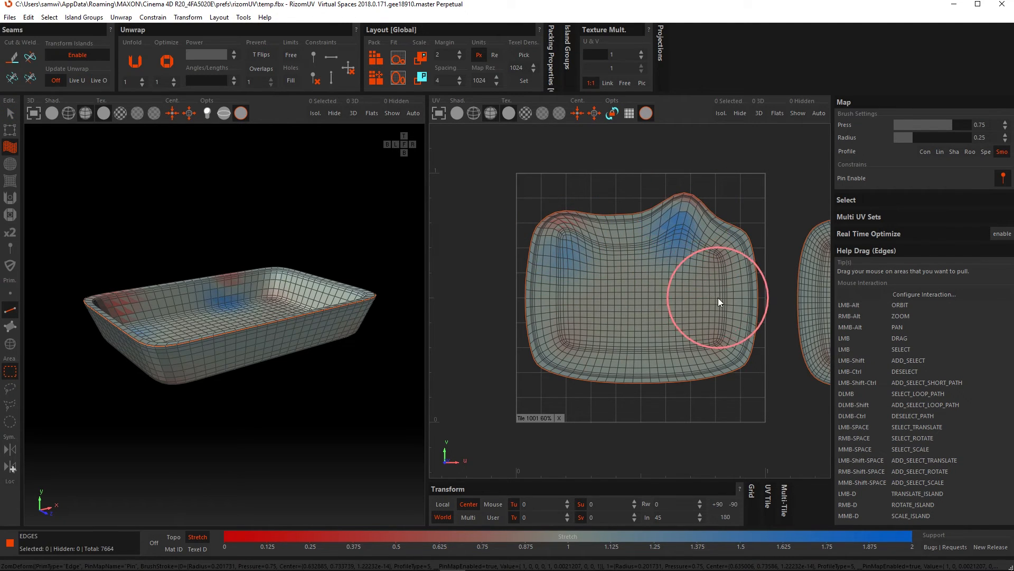
{"action": "mouse_move", "coordinate": [699, 297]}
{"action": "left_mouse_down"}
{"action": "mouse_move", "coordinate": [731, 294]}
{"action": "mouse_move", "coordinate": [722, 296]}
{"action": "left_mouse_up"}
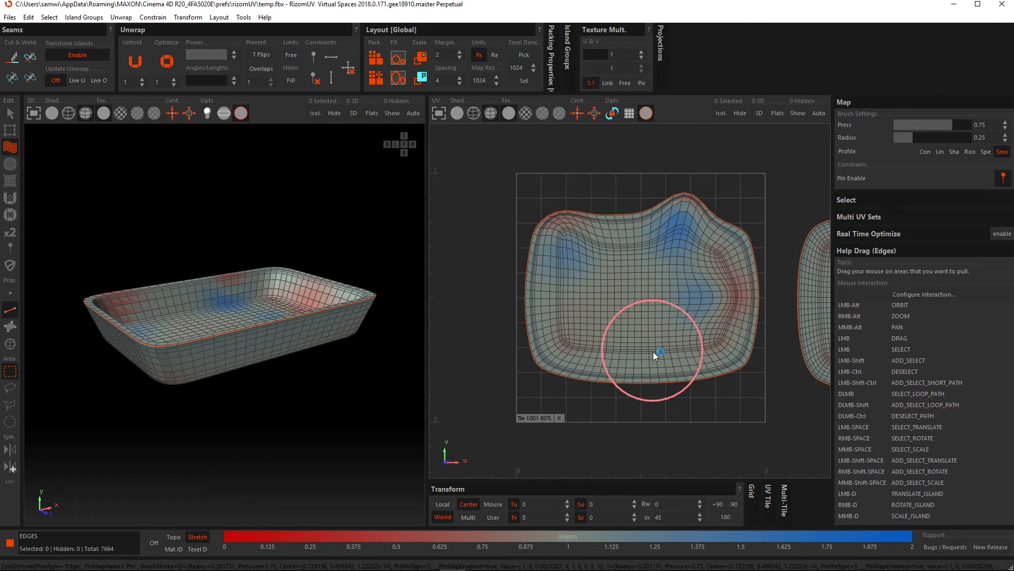
{"action": "mouse_move", "coordinate": [654, 355]}
{"action": "left_mouse_down"}
{"action": "mouse_move", "coordinate": [652, 394]}
{"action": "mouse_move", "coordinate": [657, 380]}
{"action": "left_mouse_up"}
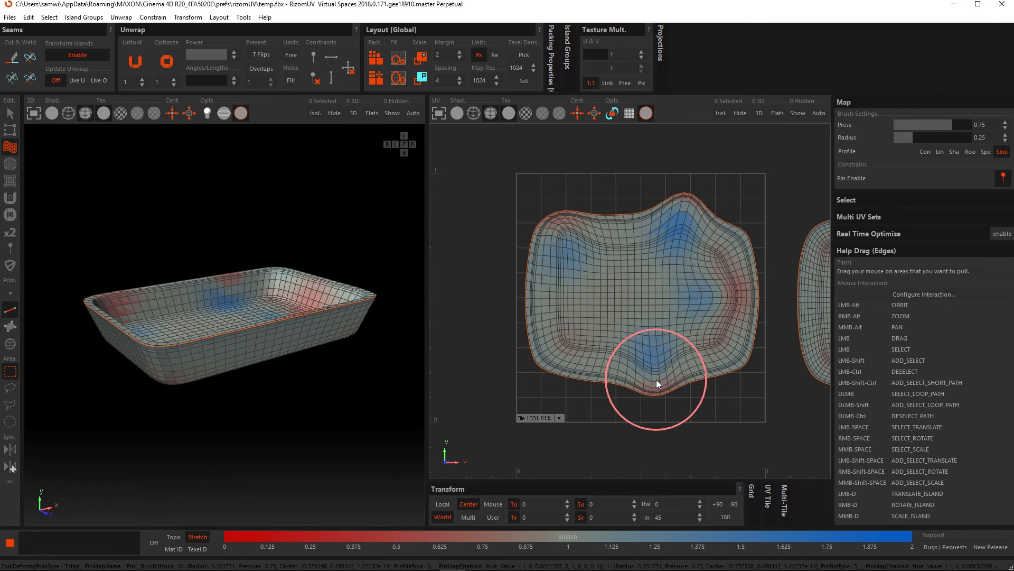
- Set the Drag brush radius to 0.38 and distort the left side and the centre of the tray island further
{"action": "left_click", "coordinate": [923, 136]}
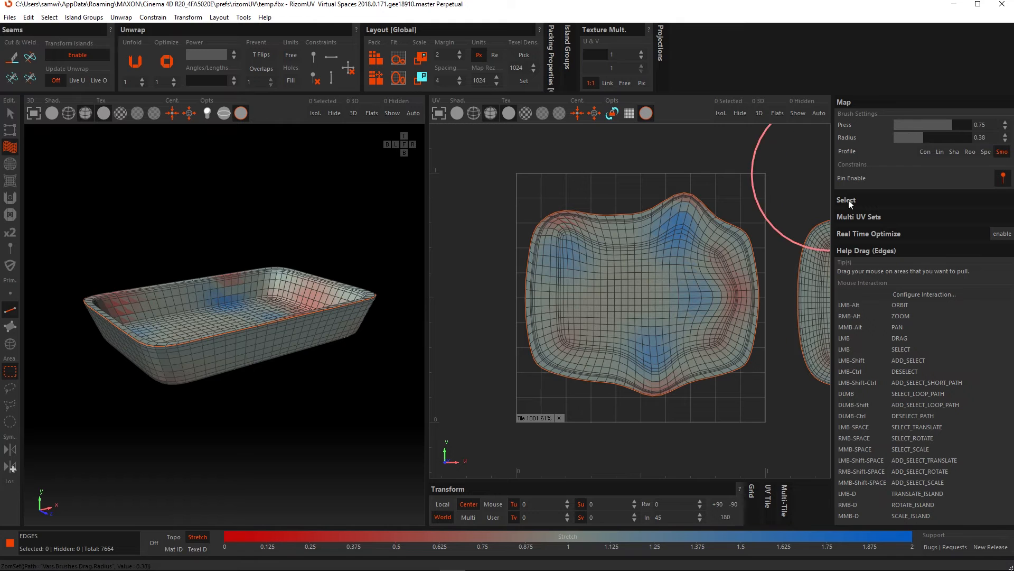
{"action": "mouse_move", "coordinate": [572, 364]}
{"action": "left_mouse_down"}
{"action": "mouse_move", "coordinate": [549, 374]}
{"action": "mouse_move", "coordinate": [559, 281]}
{"action": "mouse_move", "coordinate": [515, 258]}
{"action": "left_mouse_up"}
{"action": "mouse_move", "coordinate": [616, 235]}
{"action": "left_mouse_down"}
{"action": "mouse_move", "coordinate": [611, 223]}
{"action": "mouse_move", "coordinate": [645, 289]}
{"action": "mouse_move", "coordinate": [627, 307]}
{"action": "left_mouse_up"}
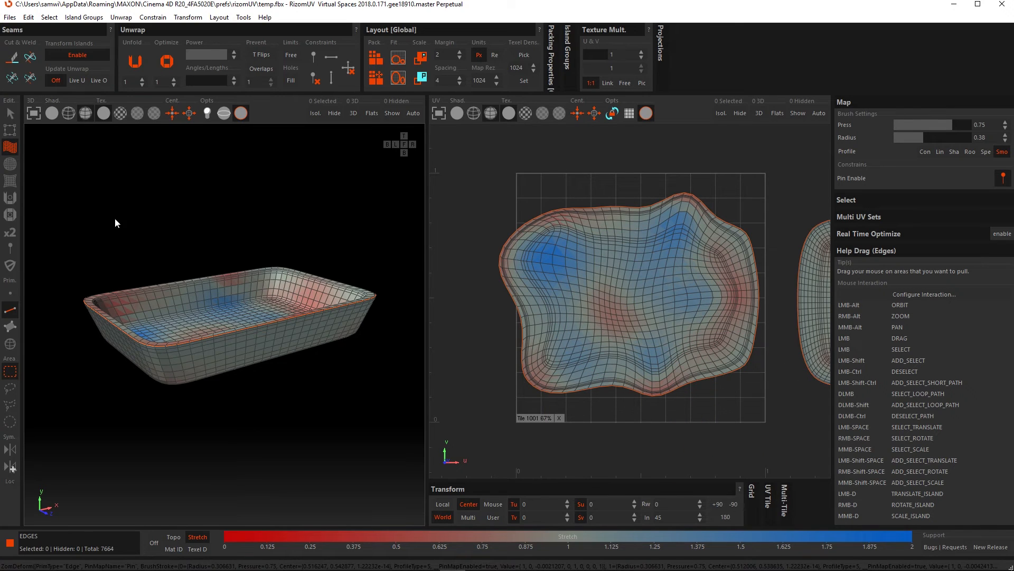
- Select the points in the upper-left area of the distorted island, pin them and unfold the tray
{"action": "left_click", "coordinate": [10, 114]}
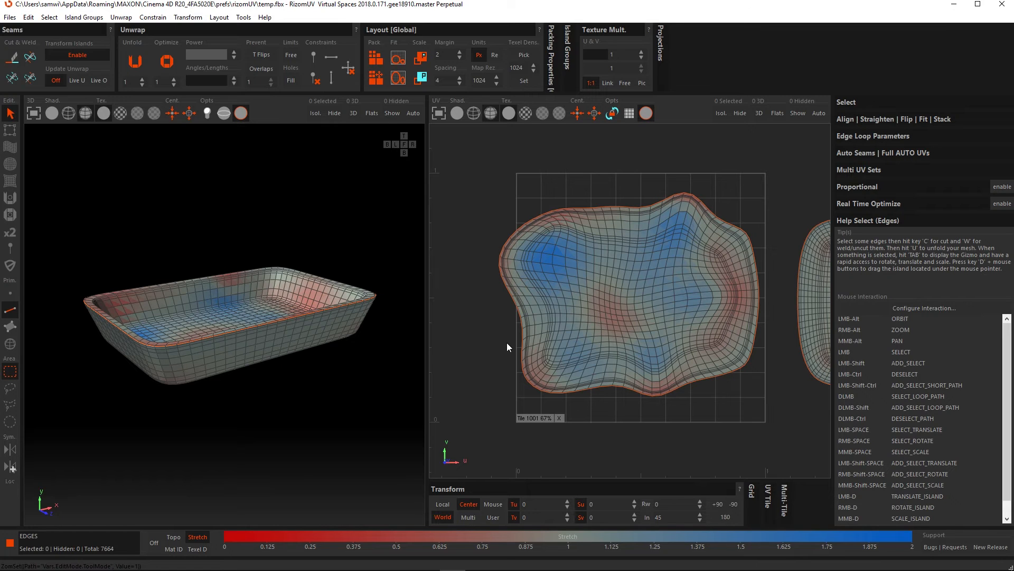
{"action": "left_click", "coordinate": [11, 292]}
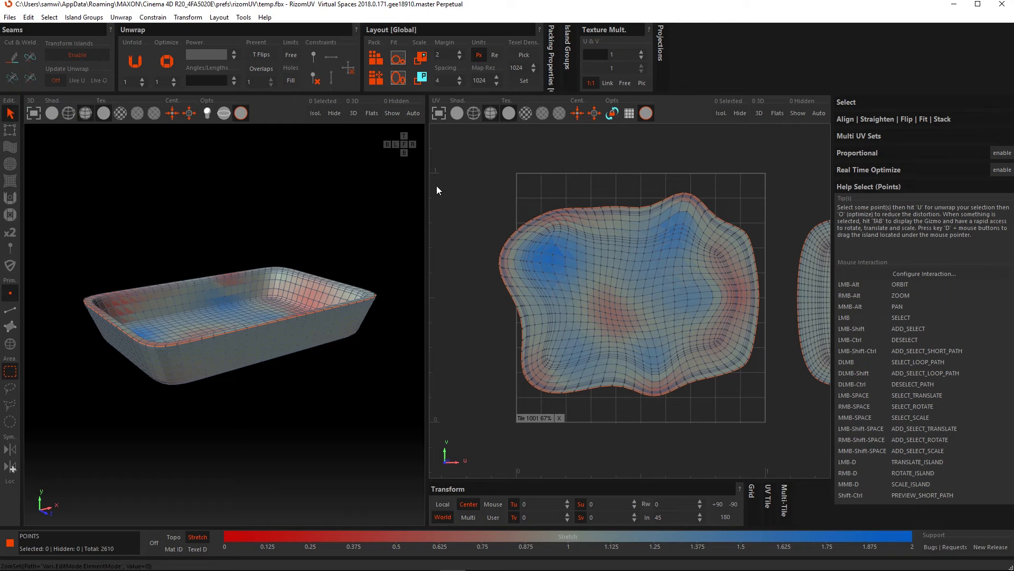
{"action": "left_click_drag", "start_coordinate": [471, 162], "coordinate": [619, 292]}
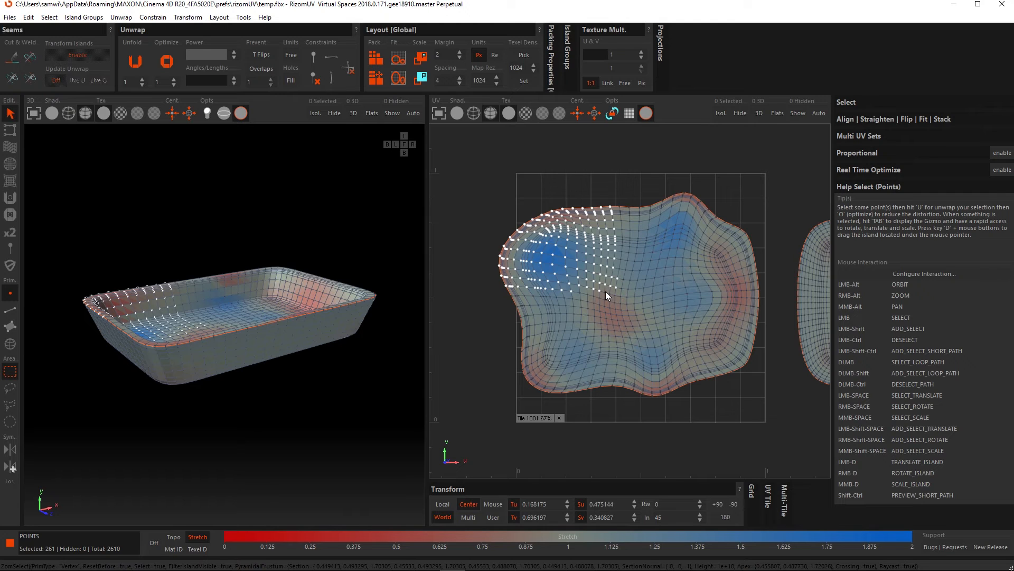
{"action": "left_click", "coordinate": [313, 55]}
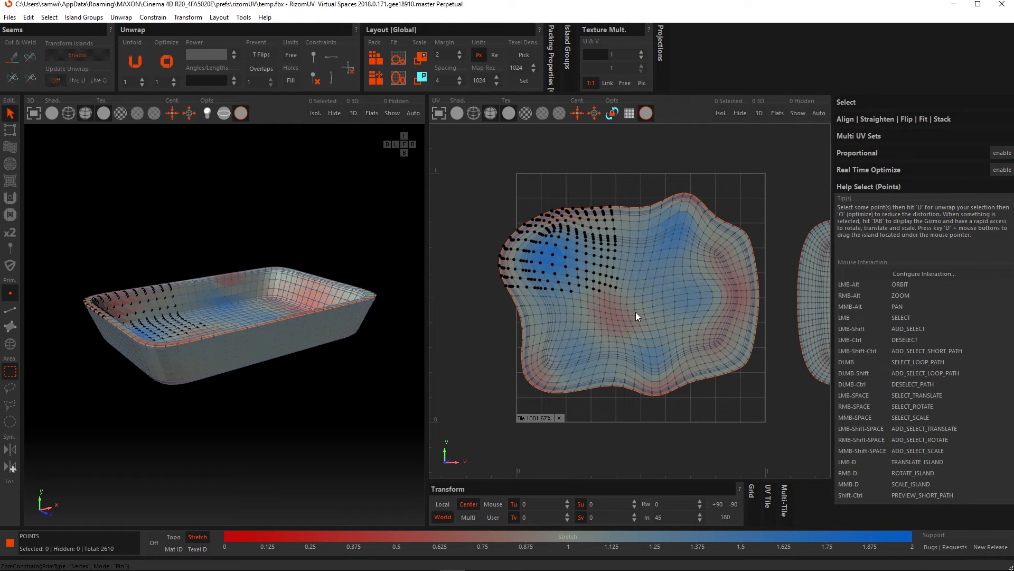
{"action": "key", "text": "u"}
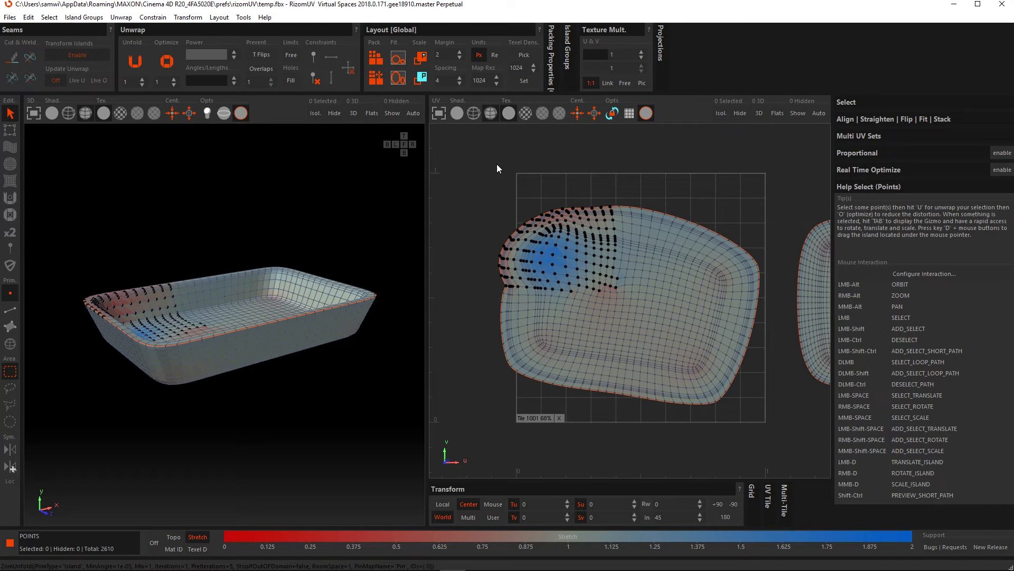
- Select the pinned upper-left points of the island, unpin them and unfold the tray
{"action": "left_click_drag", "start_coordinate": [474, 165], "coordinate": [631, 314]}
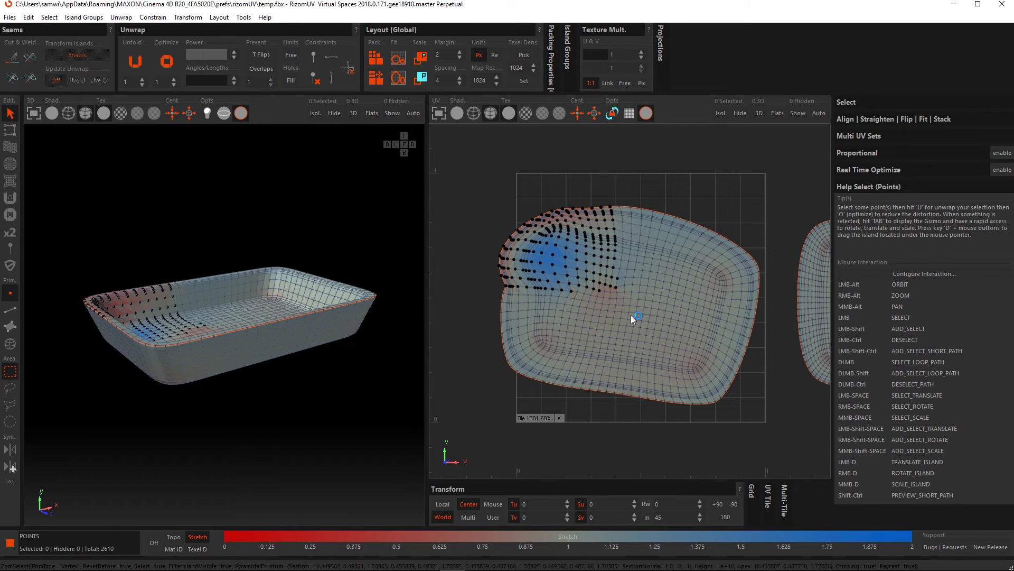
{"action": "left_click", "coordinate": [315, 79]}
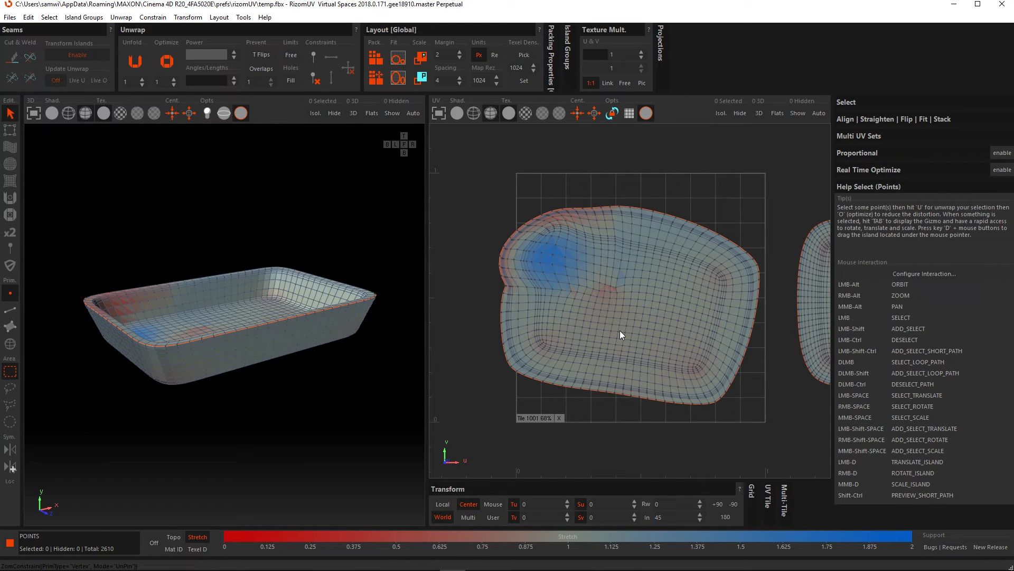
{"action": "key", "text": "u"}
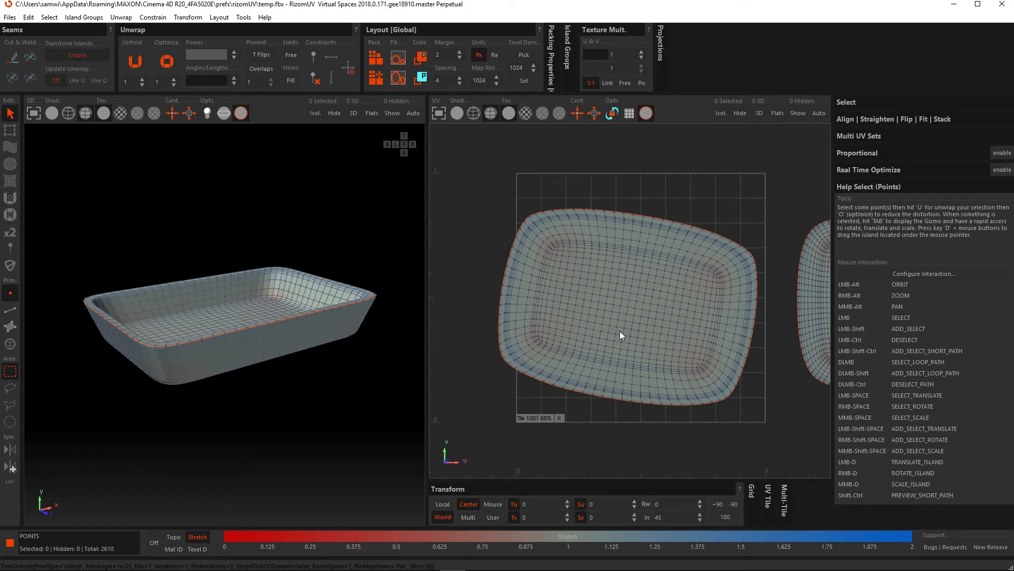
- Undo the pinning, unpinning and unfolds back to the brush-distorted tray island without pins
{"action": "key", "text": "ctrl+z"}
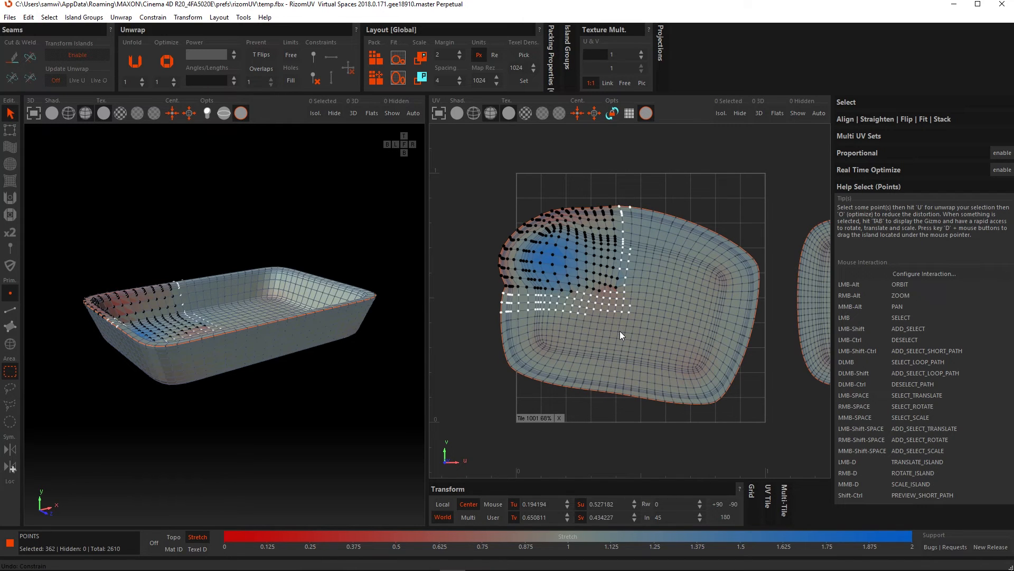
{"action": "key", "text": "ctrl+z"}
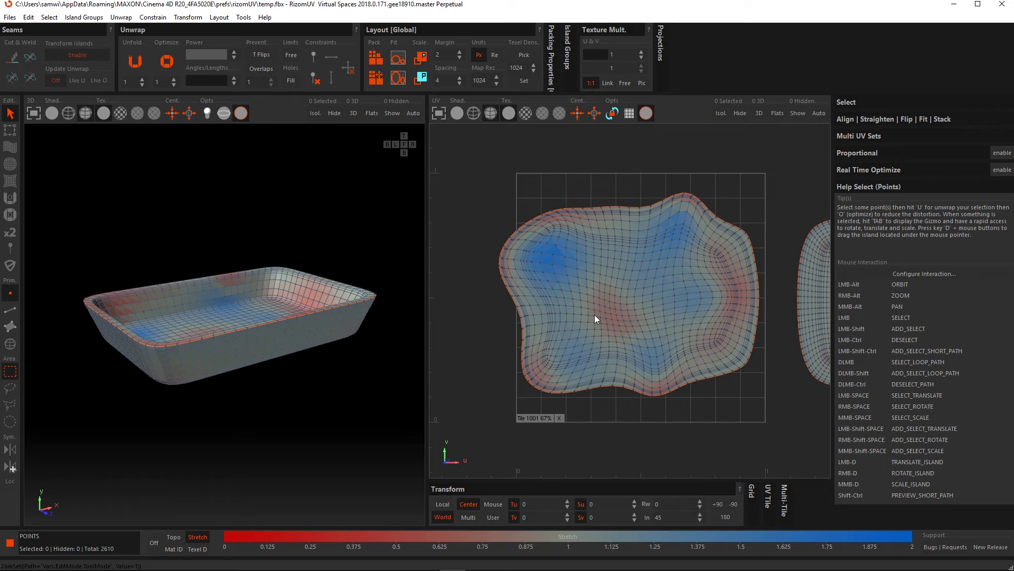
- Paint pins at brush value 1 across the upper half of the distorted island and undo the painting
{"action": "left_click", "coordinate": [10, 247]}
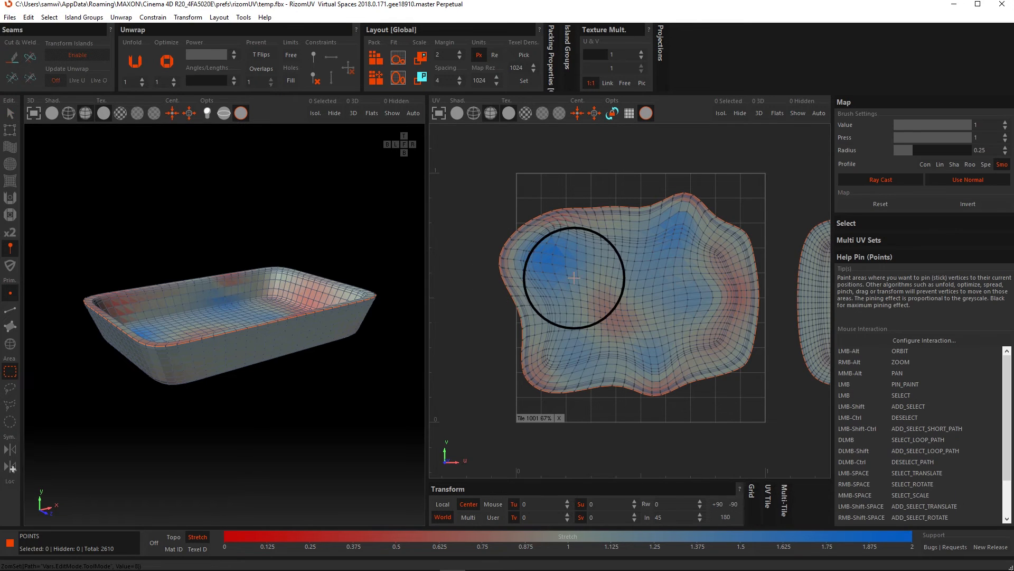
{"action": "mouse_move", "coordinate": [525, 260]}
{"action": "left_mouse_down"}
{"action": "mouse_move", "coordinate": [731, 243]}
{"action": "mouse_move", "coordinate": [642, 237]}
{"action": "mouse_move", "coordinate": [554, 258]}
{"action": "left_mouse_up"}
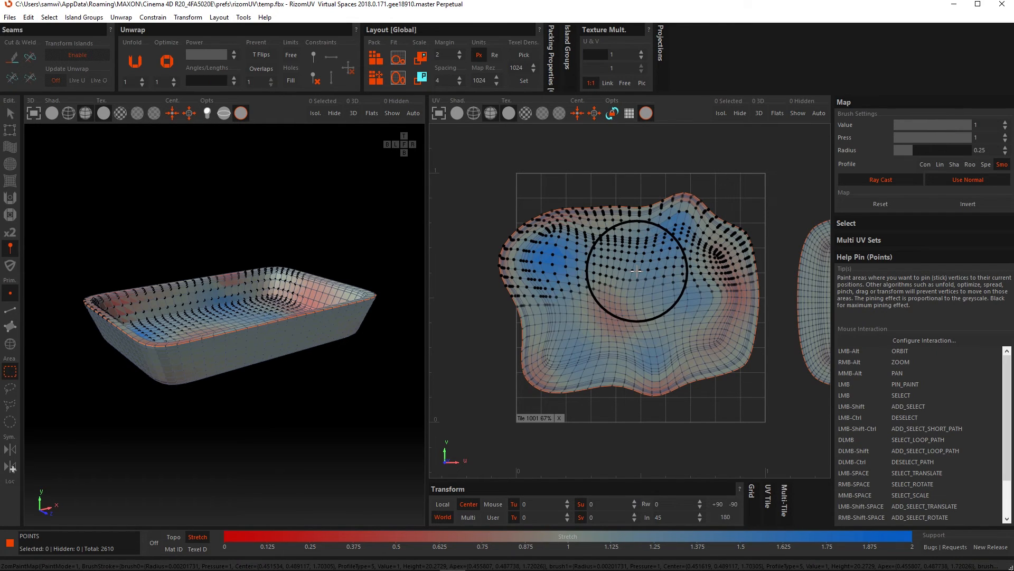
{"action": "key", "text": "ctrl+z"}
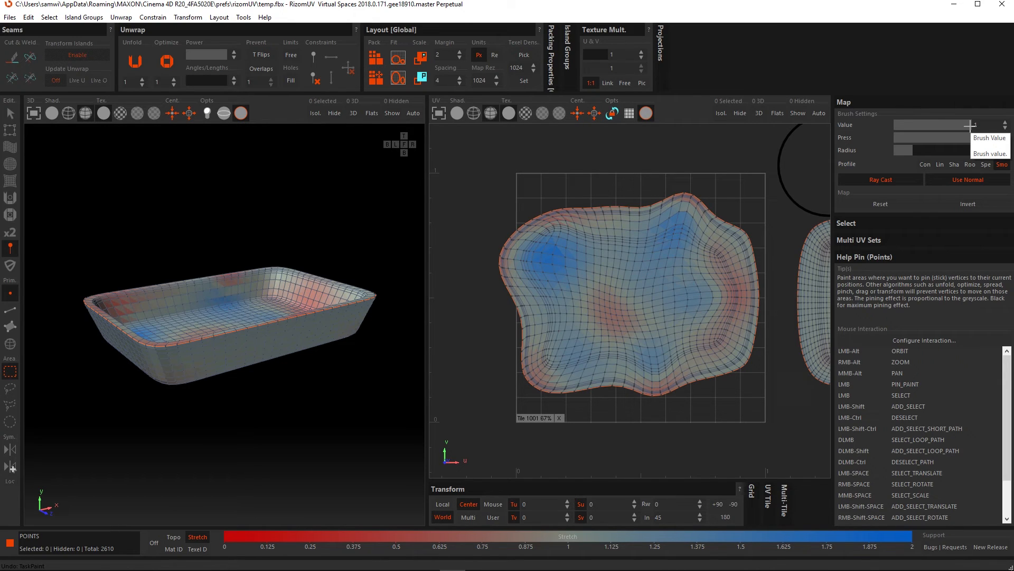
- Paint pins on the distorted island at brush value 0.19 and across its upper half at value 1, undoing each stroke
{"action": "left_click_drag", "start_coordinate": [970, 125], "coordinate": [909, 130]}
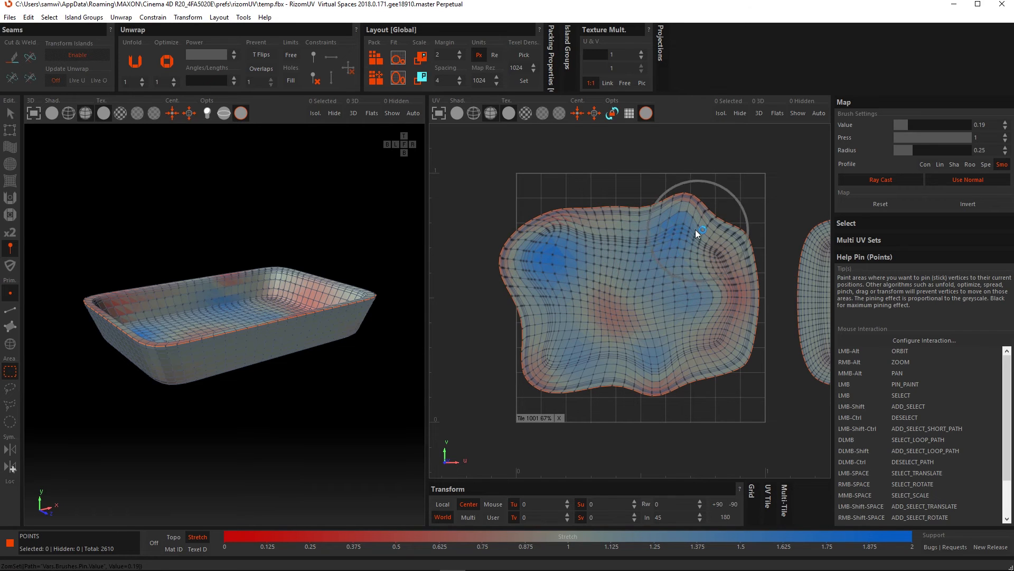
{"action": "left_click", "coordinate": [546, 245]}
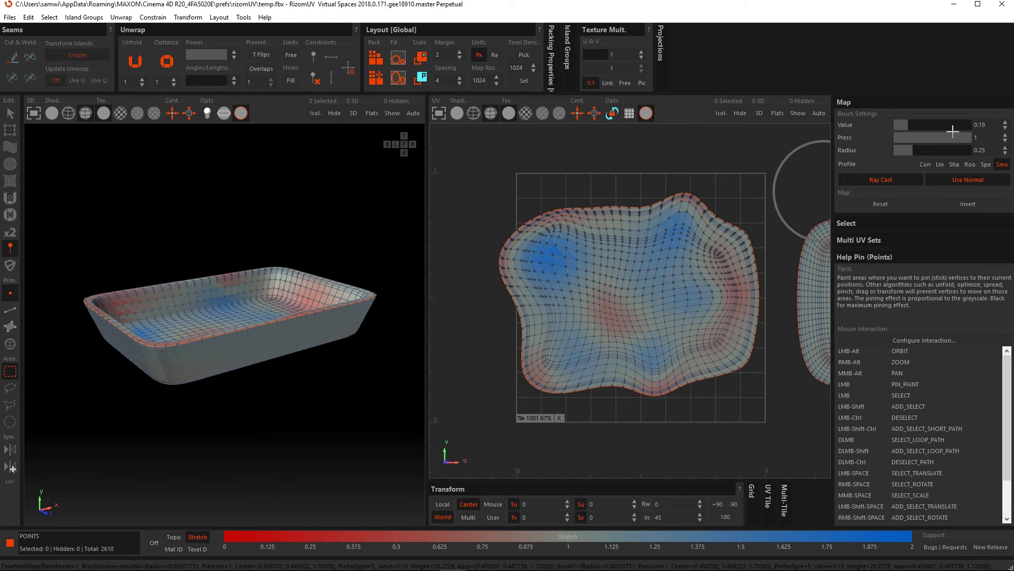
{"action": "key", "text": "ctrl+z"}
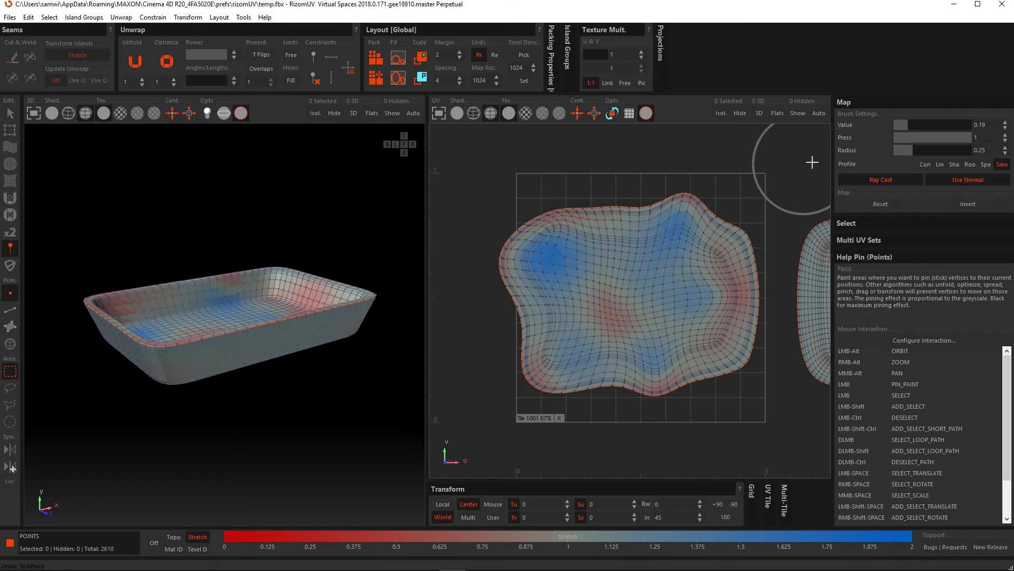
{"action": "left_click_drag", "start_coordinate": [902, 123], "coordinate": [983, 127]}
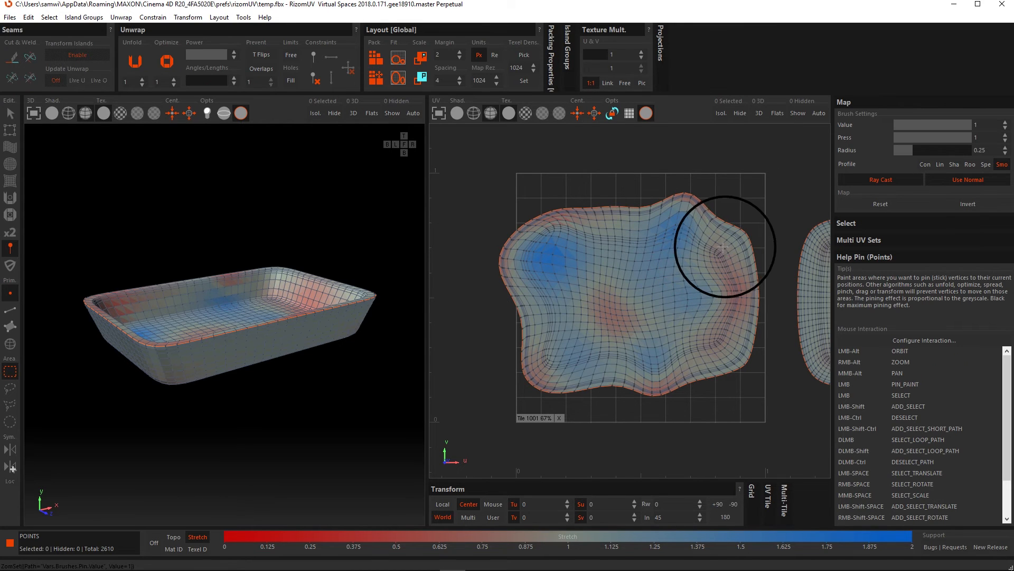
{"action": "left_click_drag", "start_coordinate": [721, 246], "coordinate": [663, 248]}
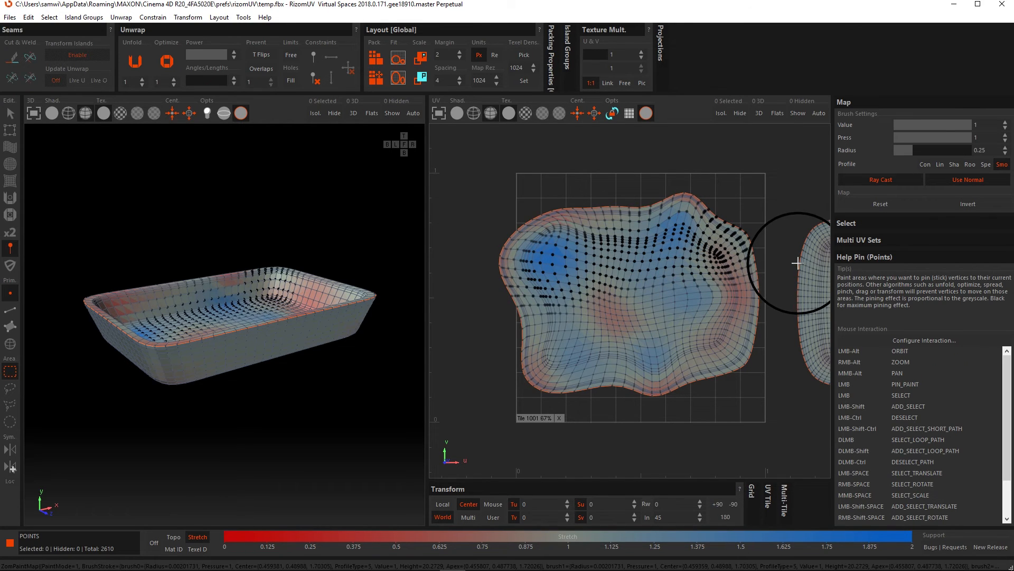
{"action": "key", "text": "ctrl+z"}
- Paint on the distorted island at brush value 0 and again at value 1, undoing both strokes
{"action": "left_click_drag", "start_coordinate": [949, 130], "coordinate": [893, 131]}
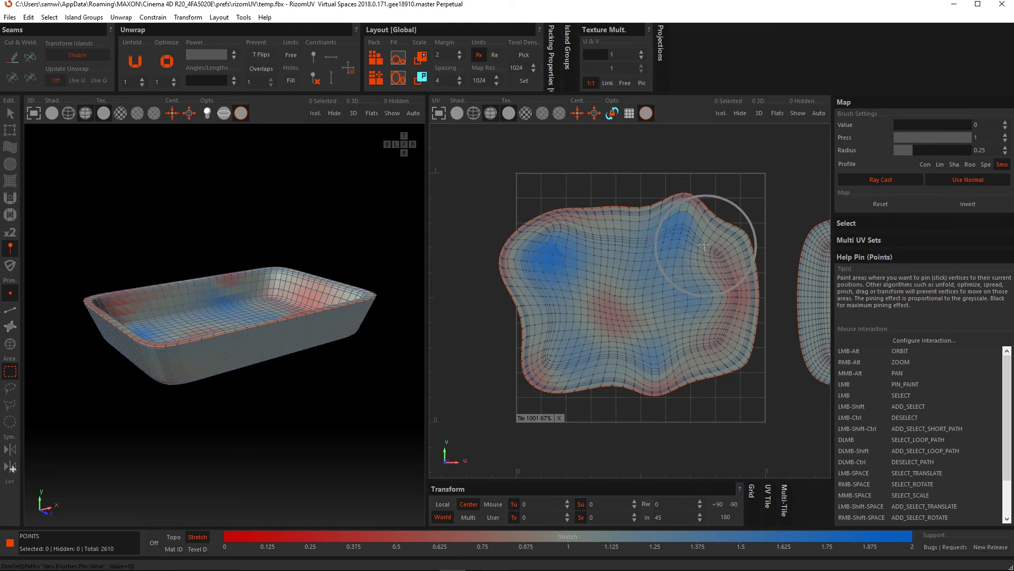
{"action": "left_click", "coordinate": [647, 282]}
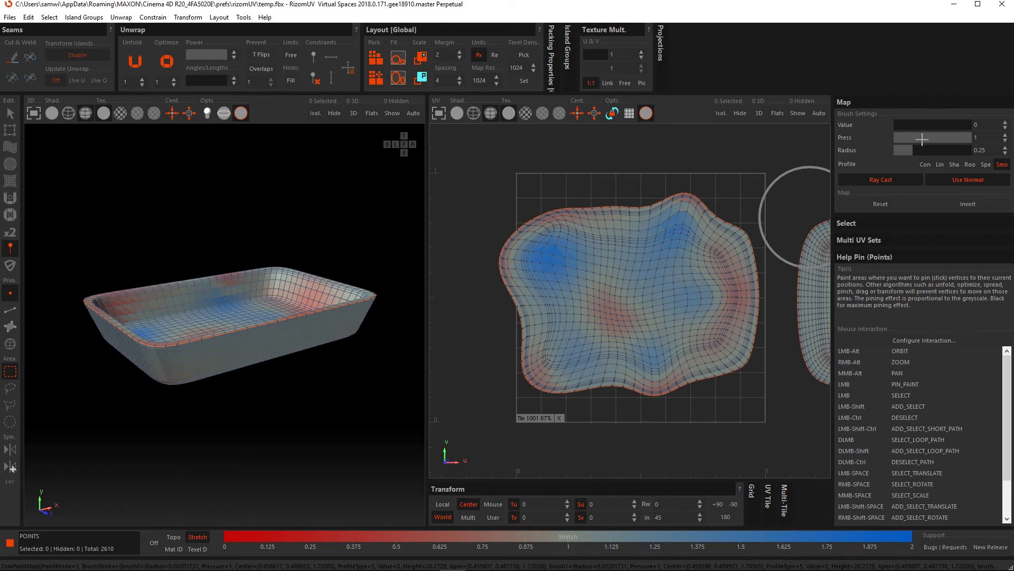
{"action": "key", "text": "ctrl+z"}
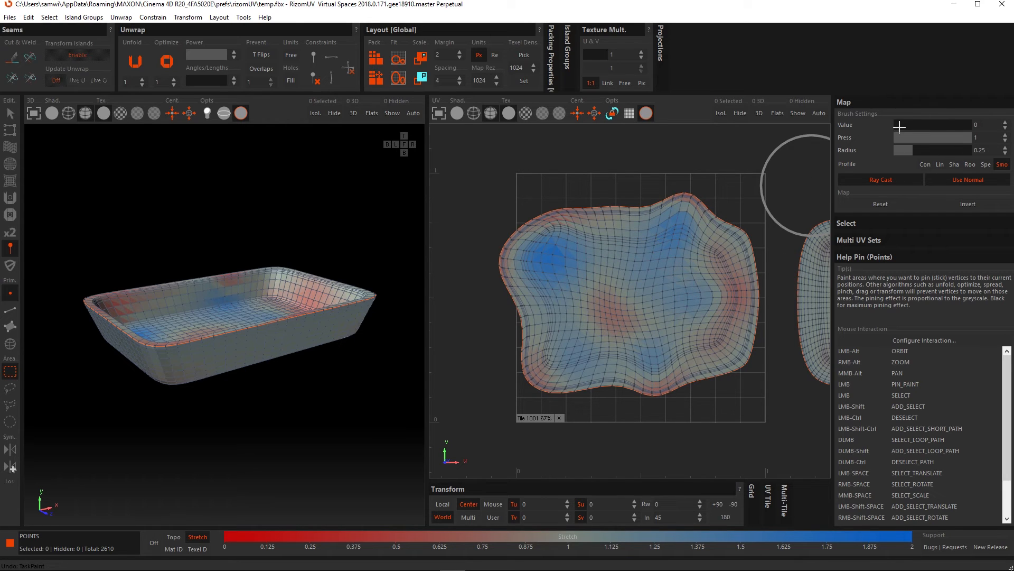
{"action": "left_click_drag", "start_coordinate": [900, 127], "coordinate": [972, 126]}
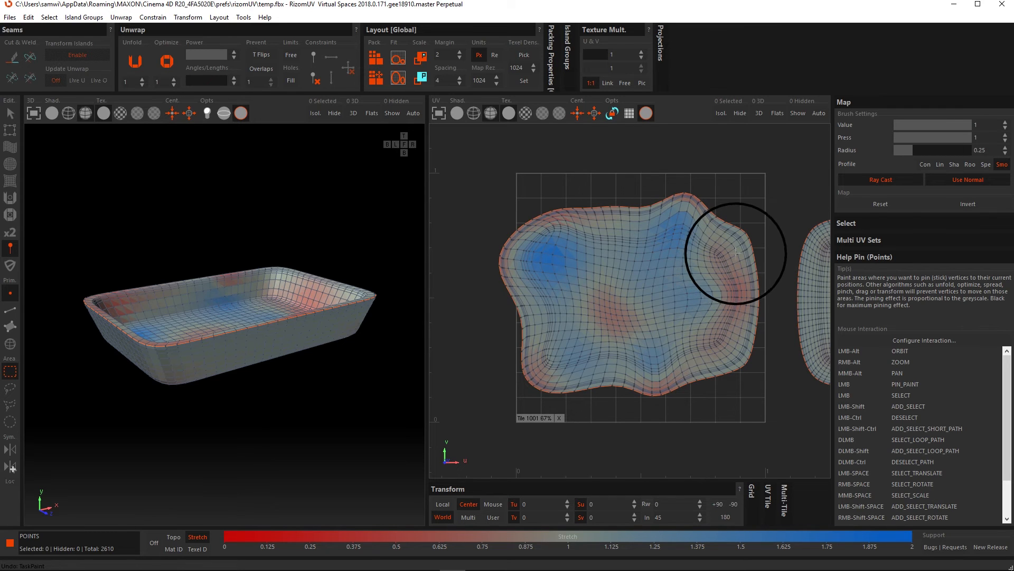
{"action": "mouse_move", "coordinate": [736, 261]}
{"action": "left_mouse_down"}
{"action": "mouse_move", "coordinate": [684, 236]}
{"action": "mouse_move", "coordinate": [611, 233]}
{"action": "mouse_move", "coordinate": [539, 254]}
{"action": "mouse_move", "coordinate": [729, 231]}
{"action": "mouse_move", "coordinate": [769, 250]}
{"action": "left_mouse_up"}
{"action": "key", "text": "ctrl+z"}
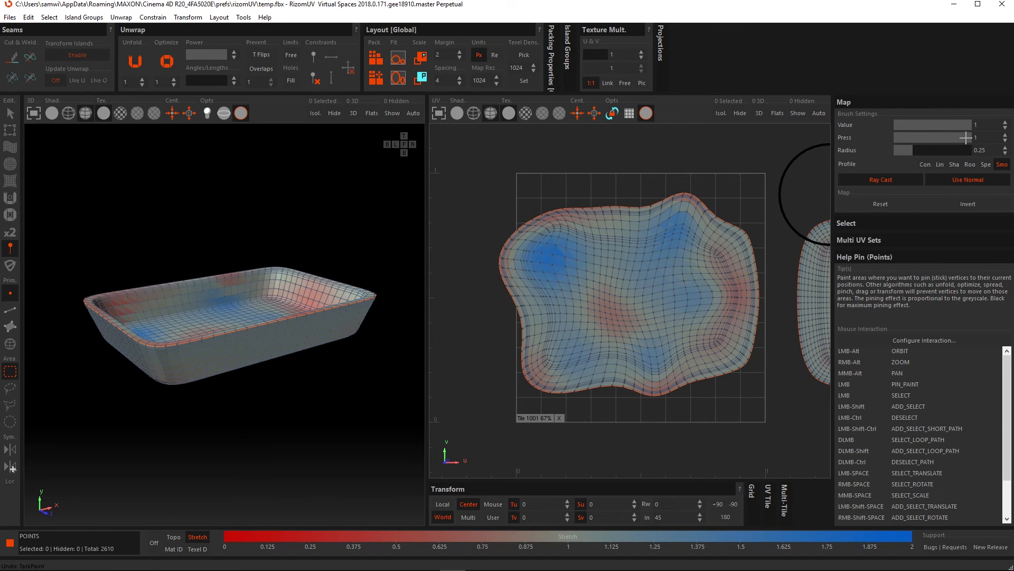
- Paint pins across the island at low brush pressure such as 0.12, undo the strokes and restore the pressure to 1
{"action": "left_click_drag", "start_coordinate": [966, 138], "coordinate": [902, 138]}
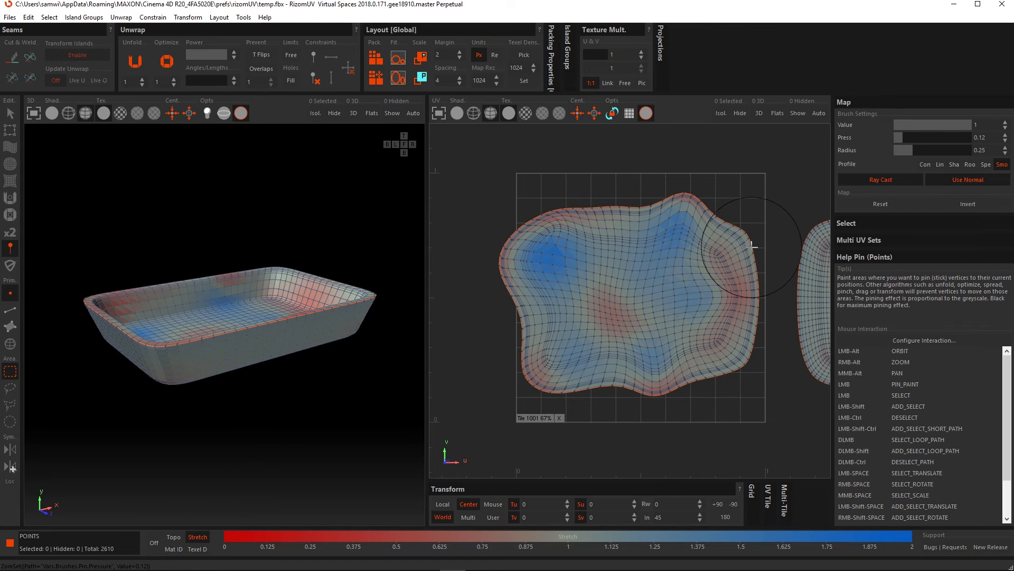
{"action": "mouse_move", "coordinate": [754, 245]}
{"action": "left_mouse_down"}
{"action": "mouse_move", "coordinate": [617, 241]}
{"action": "mouse_move", "coordinate": [541, 261]}
{"action": "mouse_move", "coordinate": [608, 257]}
{"action": "mouse_move", "coordinate": [719, 309]}
{"action": "mouse_move", "coordinate": [687, 331]}
{"action": "mouse_move", "coordinate": [603, 325]}
{"action": "mouse_move", "coordinate": [568, 305]}
{"action": "left_mouse_up"}
{"action": "key", "text": "ctrl+z"}
{"action": "left_click_drag", "start_coordinate": [900, 137], "coordinate": [898, 137]}
{"action": "mouse_move", "coordinate": [750, 236]}
{"action": "left_mouse_down"}
{"action": "mouse_move", "coordinate": [614, 260]}
{"action": "mouse_move", "coordinate": [570, 289]}
{"action": "mouse_move", "coordinate": [561, 265]}
{"action": "mouse_move", "coordinate": [595, 294]}
{"action": "mouse_move", "coordinate": [721, 305]}
{"action": "mouse_move", "coordinate": [697, 328]}
{"action": "mouse_move", "coordinate": [640, 344]}
{"action": "mouse_move", "coordinate": [577, 343]}
{"action": "mouse_move", "coordinate": [541, 304]}
{"action": "left_mouse_up"}
{"action": "key", "text": "ctrl+z"}
{"action": "key", "text": "ctrl+z"}
{"action": "left_click_drag", "start_coordinate": [903, 137], "coordinate": [971, 138]}
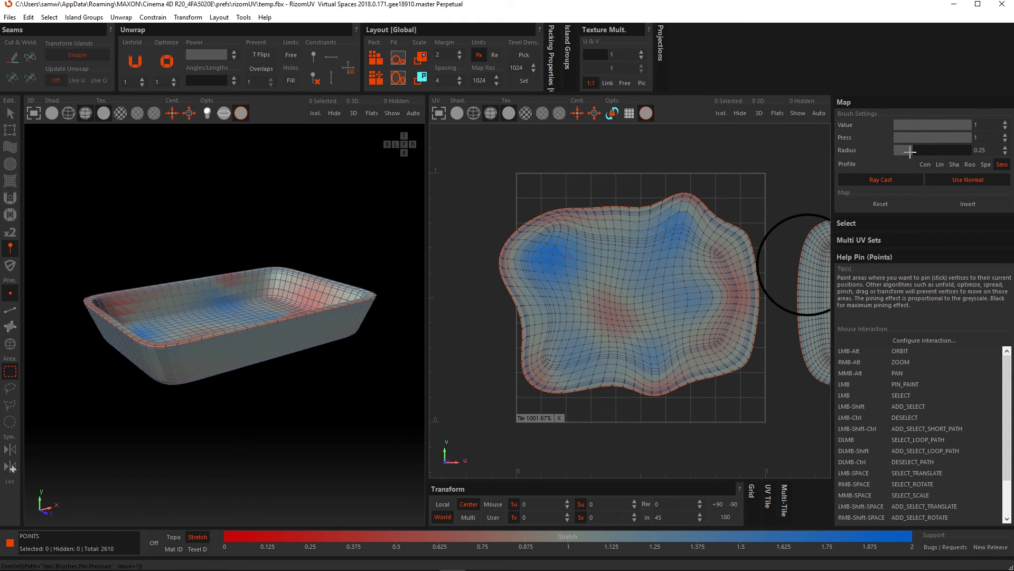
- Enlarge the pin brush radius to 0.4 and reduce it to 0.26
{"action": "left_click_drag", "start_coordinate": [909, 151], "coordinate": [925, 150]}
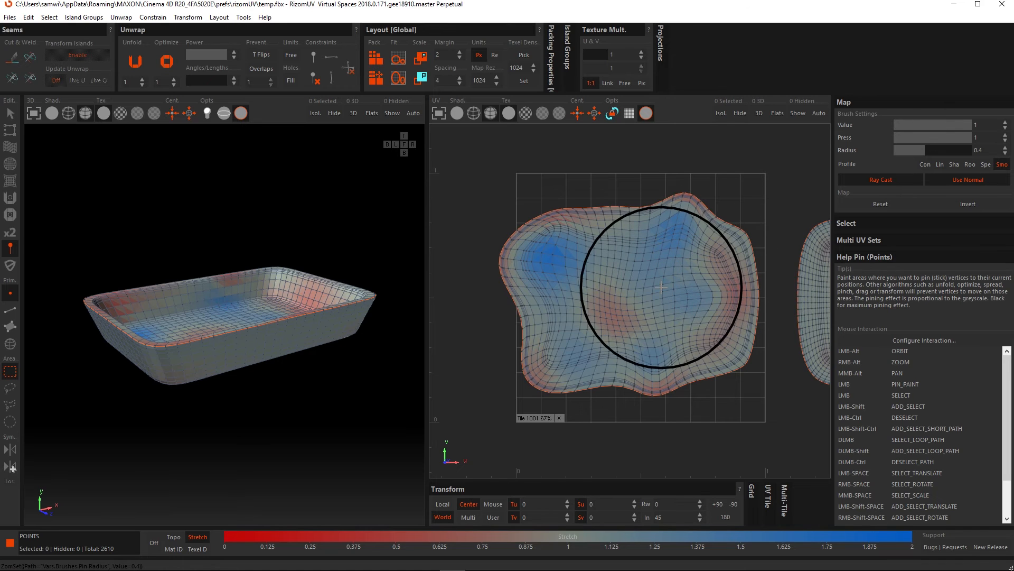
{"action": "left_click", "coordinate": [913, 151]}
{"action": "left_click", "coordinate": [696, 270]}
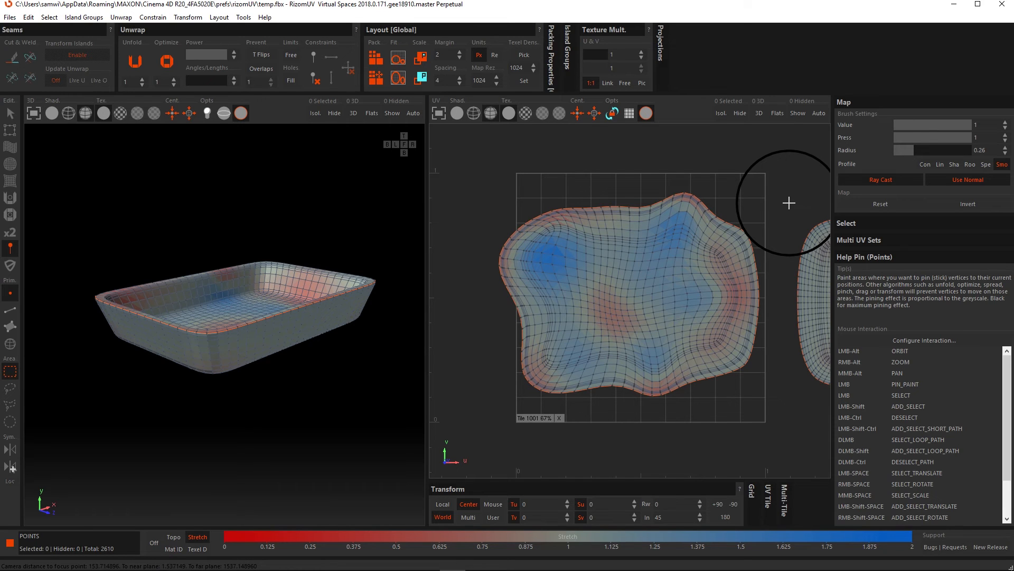
- Paint pins on the tray's outer corner in the 3D view with Ray Cast on, inspect them and undo the painting
{"action": "mouse_move", "coordinate": [238, 351]}
{"action": "left_mouse_down", "text": "alt"}
{"action": "mouse_move", "coordinate": [244, 320]}
{"action": "mouse_move", "coordinate": [227, 354]}
{"action": "mouse_move", "coordinate": [275, 332]}
{"action": "mouse_move", "coordinate": [199, 324]}
{"action": "mouse_move", "coordinate": [175, 352]}
{"action": "mouse_move", "coordinate": [279, 351]}
{"action": "mouse_move", "coordinate": [244, 340]}
{"action": "mouse_move", "coordinate": [199, 344]}
{"action": "mouse_move", "coordinate": [287, 339]}
{"action": "mouse_move", "coordinate": [282, 420]}
{"action": "mouse_move", "coordinate": [280, 375]}
{"action": "left_mouse_up", "text": "alt"}
{"action": "scroll", "coordinate": [227, 354], "scroll_direction": "up", "scroll_amount": 4}
{"action": "scroll", "coordinate": [236, 340], "scroll_direction": "up", "scroll_amount": 2}
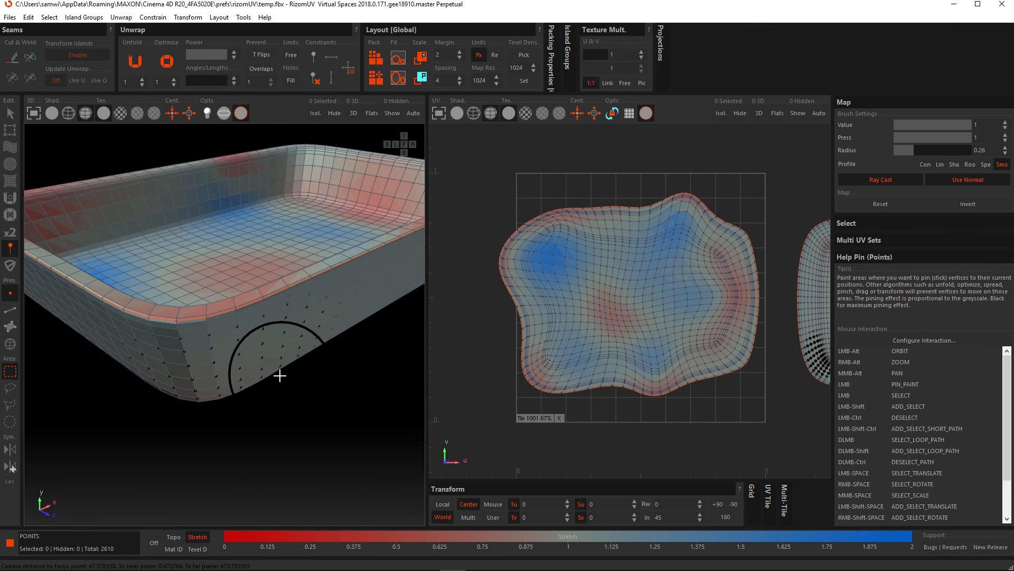
{"action": "mouse_move", "coordinate": [234, 349]}
{"action": "left_mouse_down", "text": "alt"}
{"action": "mouse_move", "coordinate": [242, 356]}
{"action": "mouse_move", "coordinate": [226, 346]}
{"action": "mouse_move", "coordinate": [242, 310]}
{"action": "mouse_move", "coordinate": [344, 335]}
{"action": "mouse_move", "coordinate": [412, 328]}
{"action": "mouse_move", "coordinate": [218, 331]}
{"action": "mouse_move", "coordinate": [246, 324]}
{"action": "left_mouse_up", "text": "alt"}
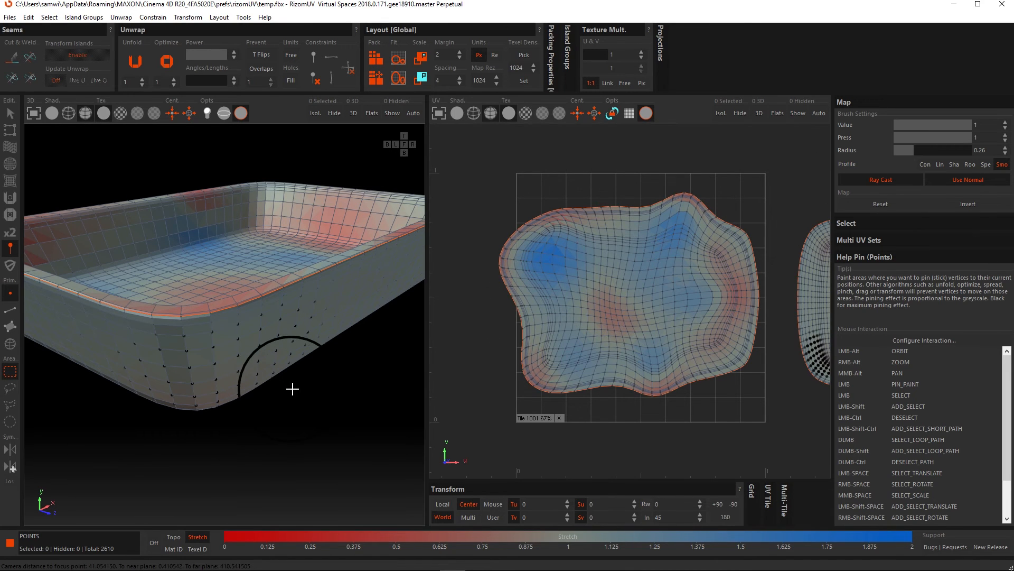
{"action": "key", "text": "ctrl+z"}
- Turn off Ray Cast and paint pins through the tray's outer corner in the 3D view, checking the tray's inside
{"action": "left_click", "coordinate": [886, 177]}
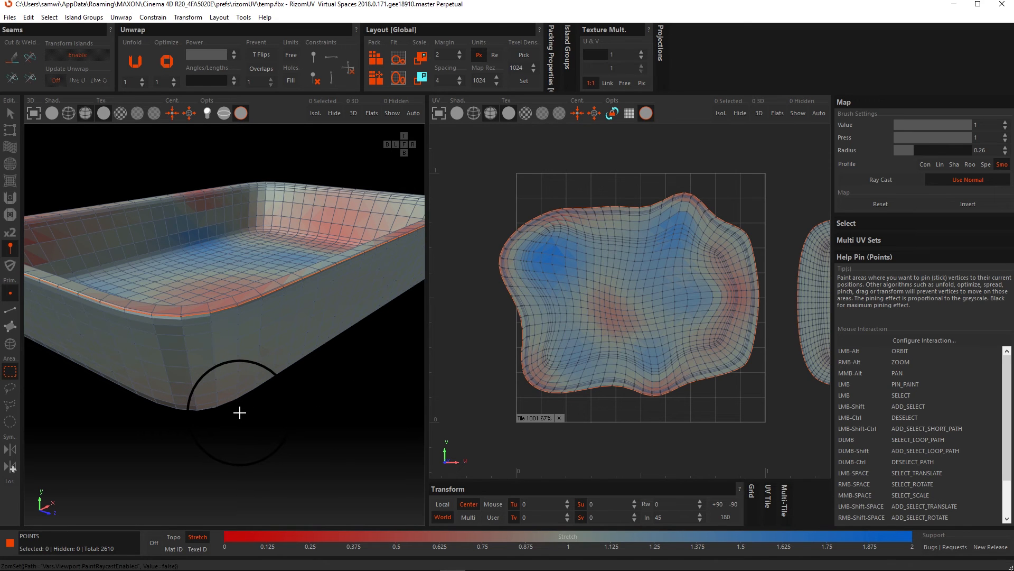
{"action": "mouse_move", "coordinate": [235, 403]}
{"action": "left_mouse_down", "text": "alt"}
{"action": "mouse_move", "coordinate": [227, 389]}
{"action": "mouse_move", "coordinate": [232, 344]}
{"action": "mouse_move", "coordinate": [223, 354]}
{"action": "left_mouse_up", "text": "alt"}
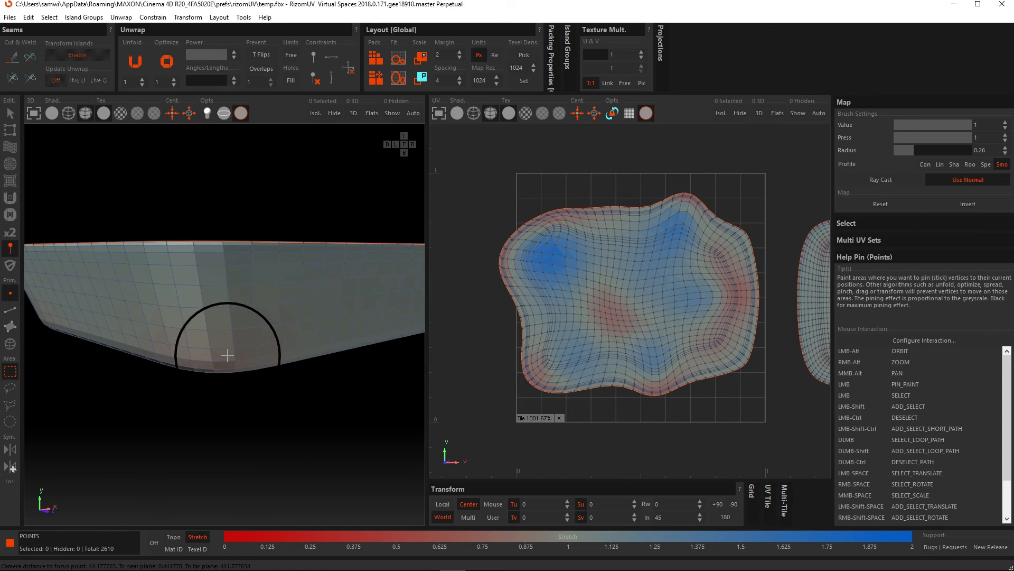
{"action": "mouse_move", "coordinate": [288, 301]}
{"action": "left_mouse_down"}
{"action": "mouse_move", "coordinate": [206, 299]}
{"action": "mouse_move", "coordinate": [198, 310]}
{"action": "mouse_move", "coordinate": [277, 317]}
{"action": "mouse_move", "coordinate": [233, 331]}
{"action": "left_mouse_up"}
{"action": "left_click_drag", "start_coordinate": [202, 299], "coordinate": [304, 349], "text": "alt"}
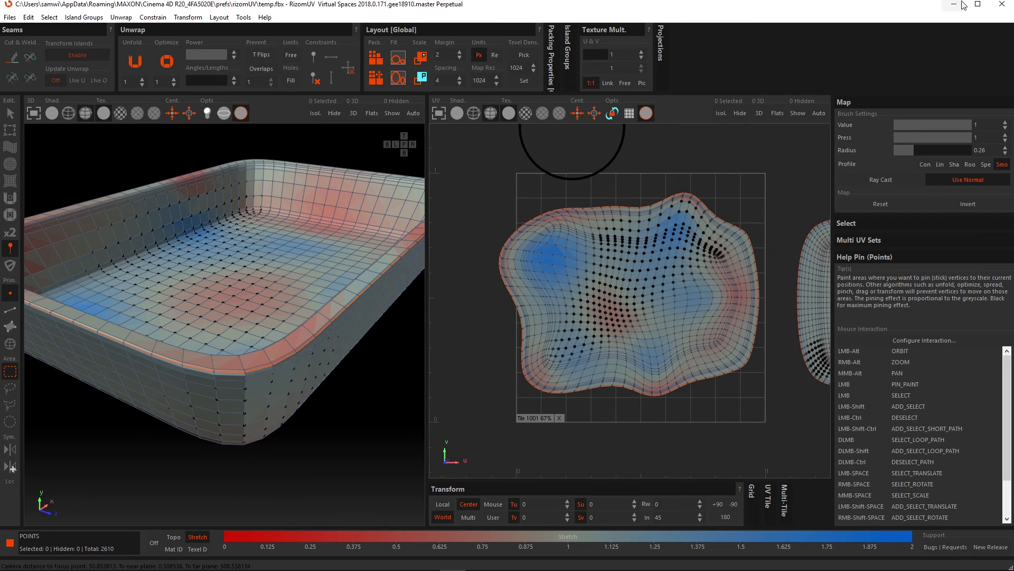
- Close RizomUV and reopen it from Cinema 4D with the Sphere shown in place of the Tray
{"action": "left_click", "coordinate": [1003, 5]}
{"action": "left_click", "coordinate": [530, 294]}
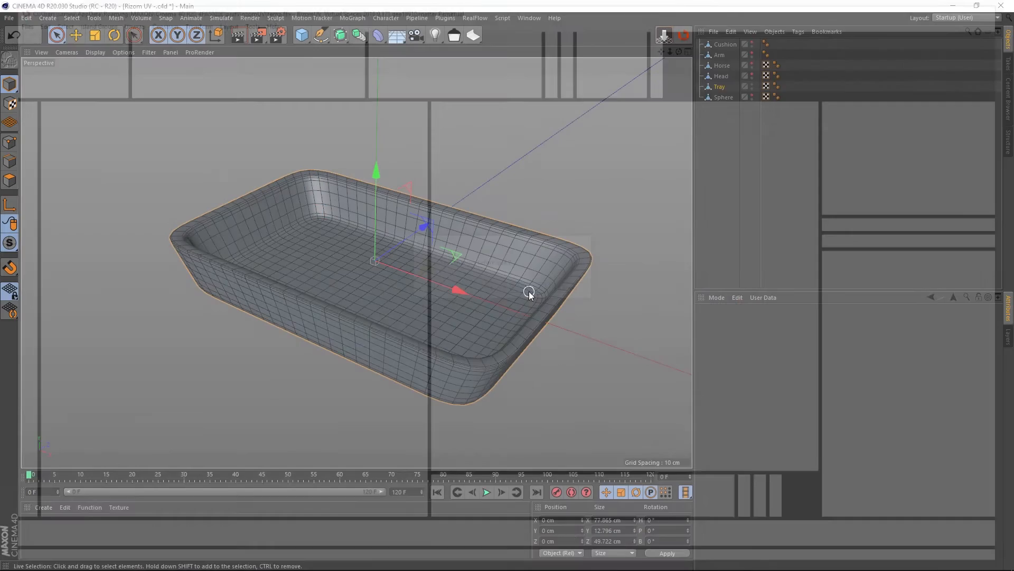
{"action": "left_click", "coordinate": [752, 84]}
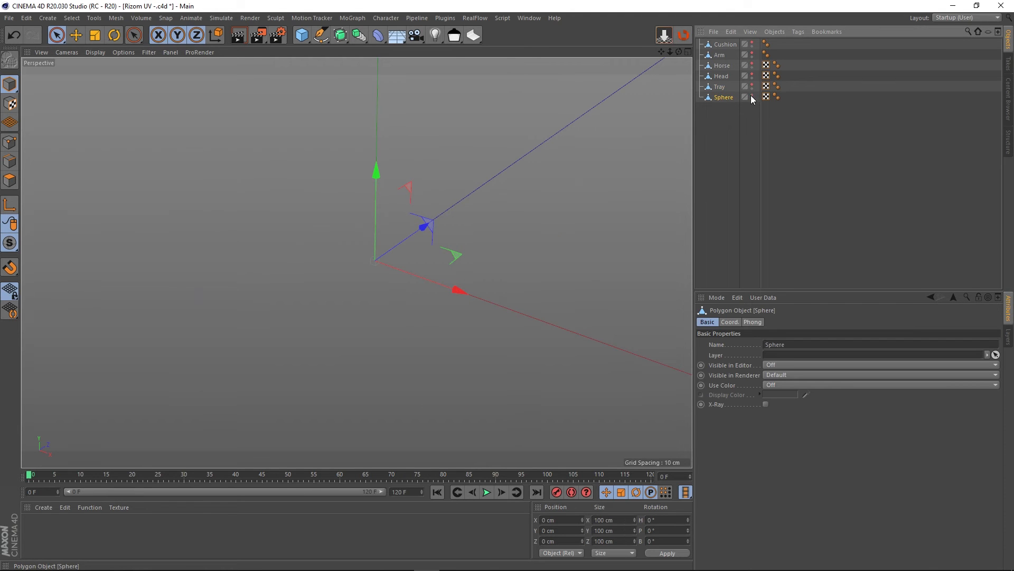
{"action": "left_click", "coordinate": [751, 95]}
{"action": "key", "text": "o"}
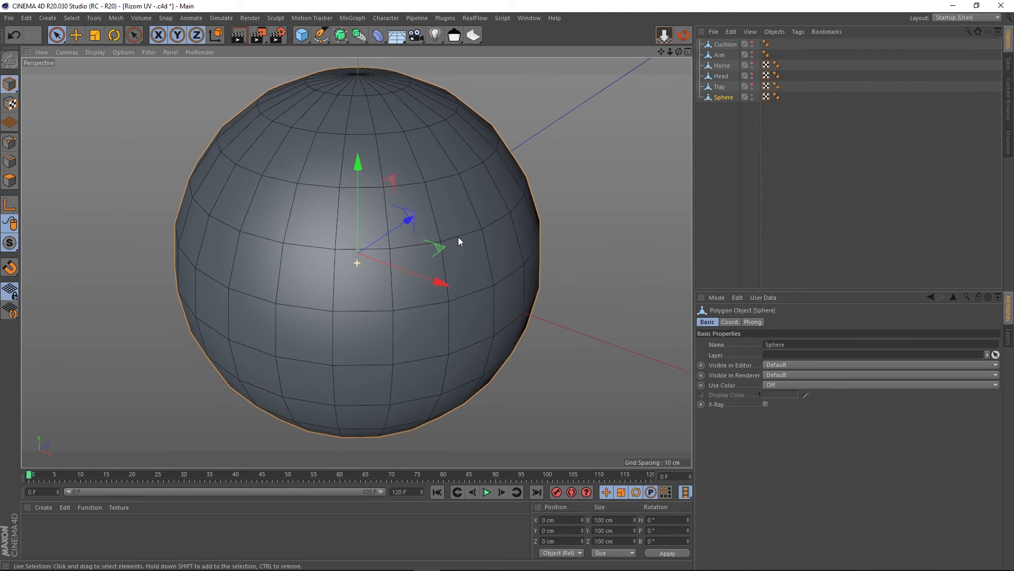
{"action": "left_click", "coordinate": [682, 36]}
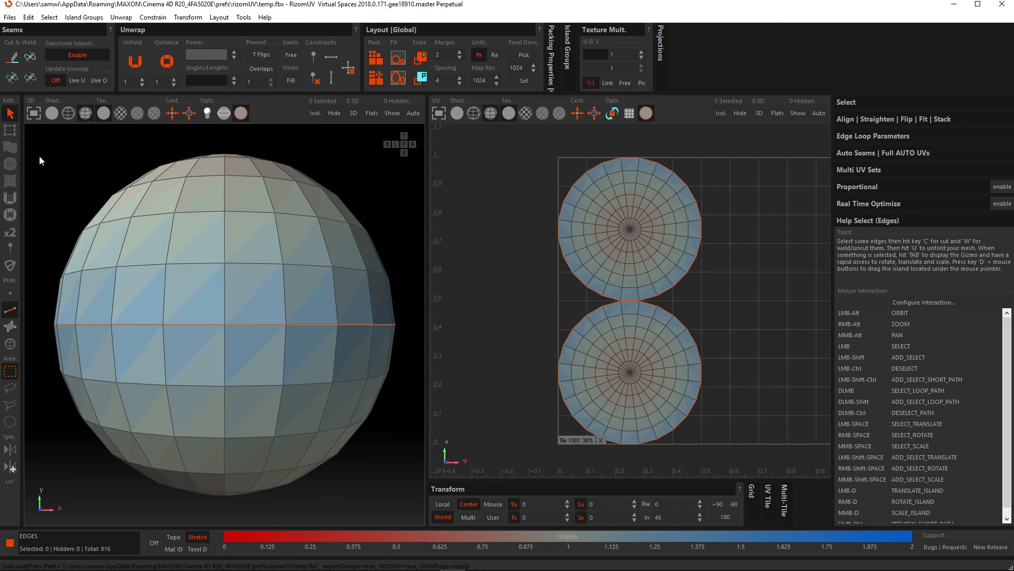
- Configure the Pin brush with radius 0.8, the Con profile, and both Ray Cast and Use Normal off
{"action": "left_click", "coordinate": [11, 249]}
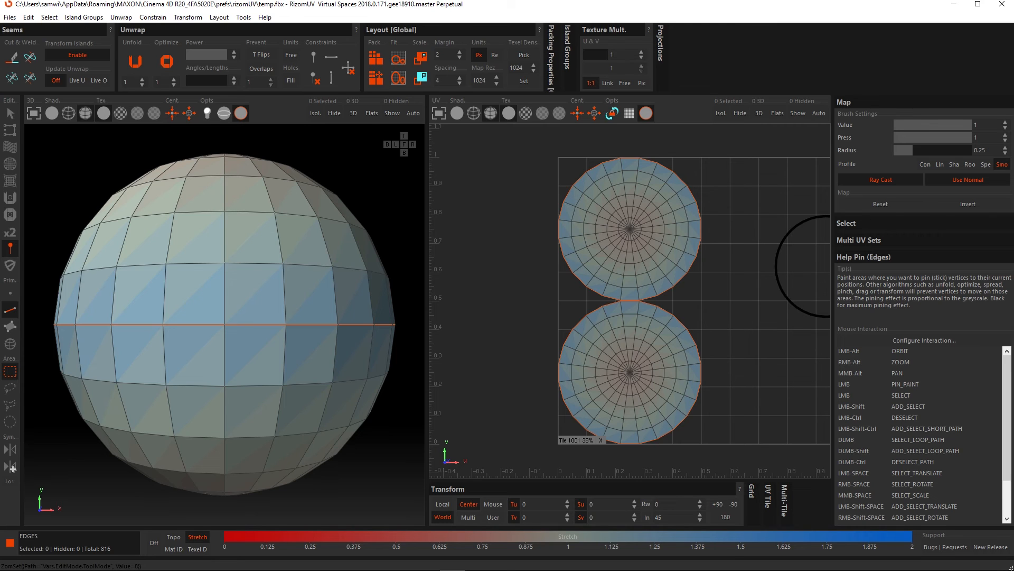
{"action": "left_click", "coordinate": [982, 151]}
{"action": "type", "text": "0.8"}
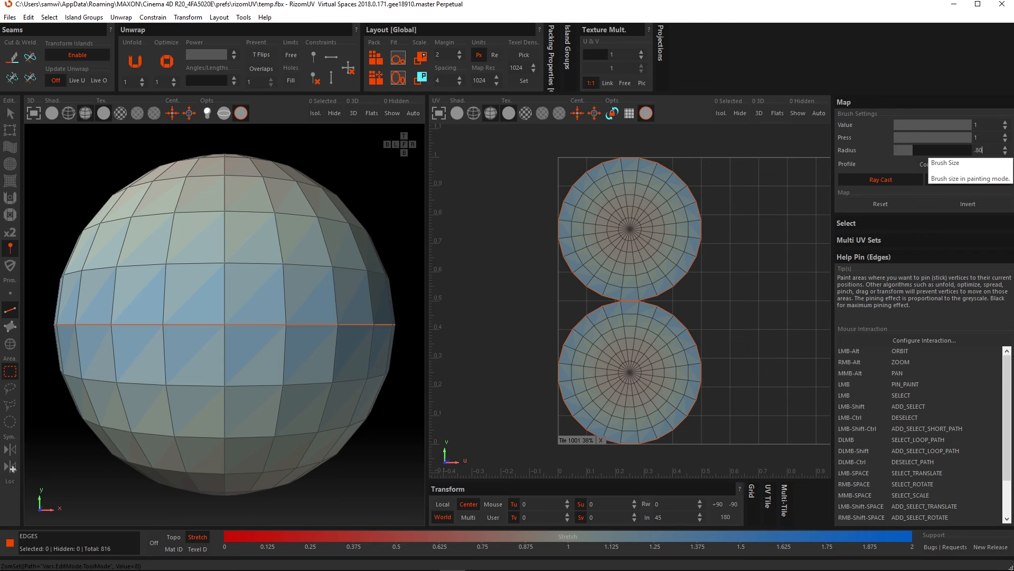
{"action": "key", "text": "Return"}
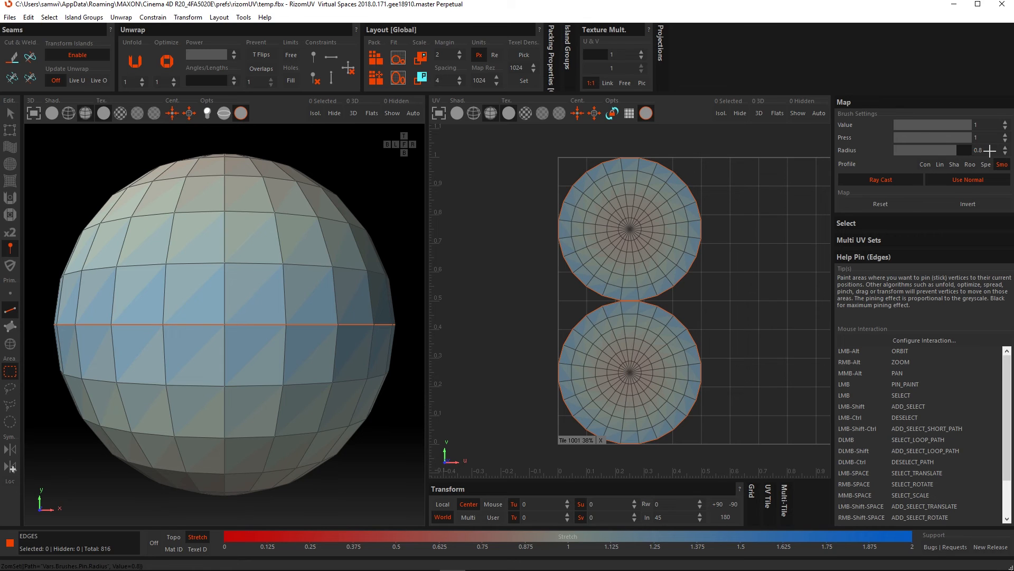
{"action": "left_click", "coordinate": [925, 164]}
{"action": "left_click", "coordinate": [893, 180]}
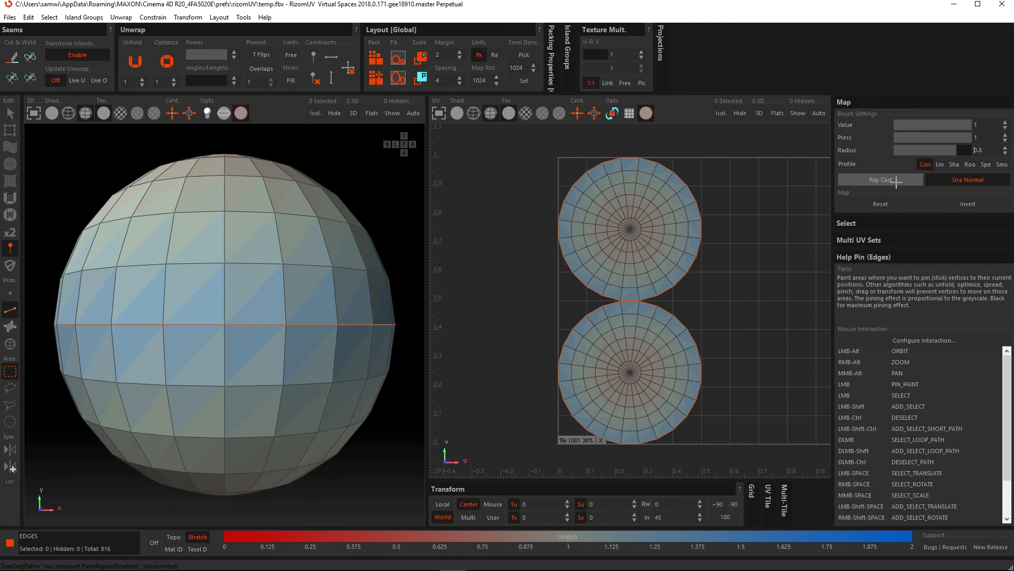
{"action": "left_click", "coordinate": [958, 179]}
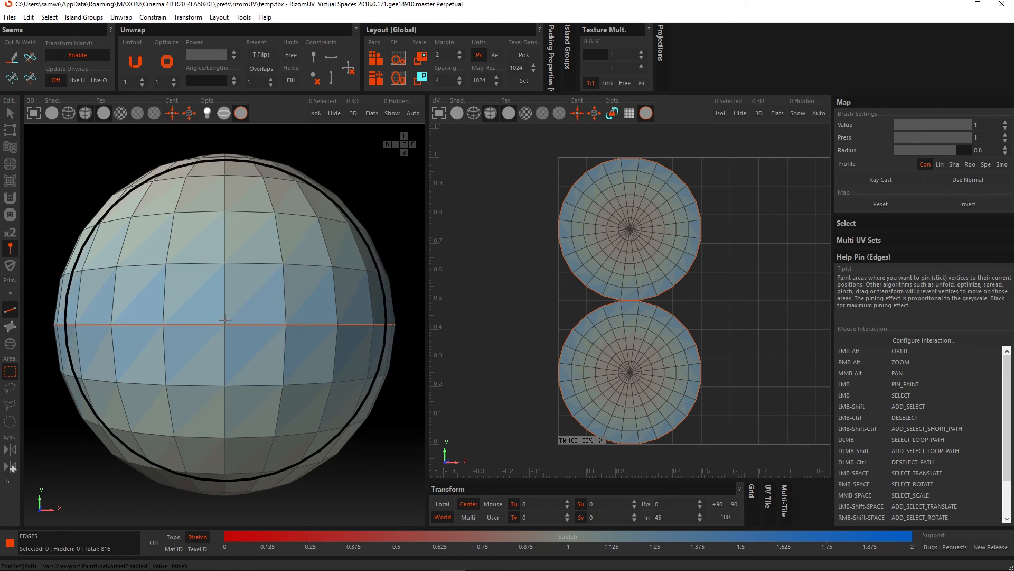
- Paint pins over the sphere in the 3D view with Ray Cast and Use Normal off, inspect them and undo the painting
{"action": "scroll", "coordinate": [226, 321], "scroll_direction": "down", "scroll_amount": 2}
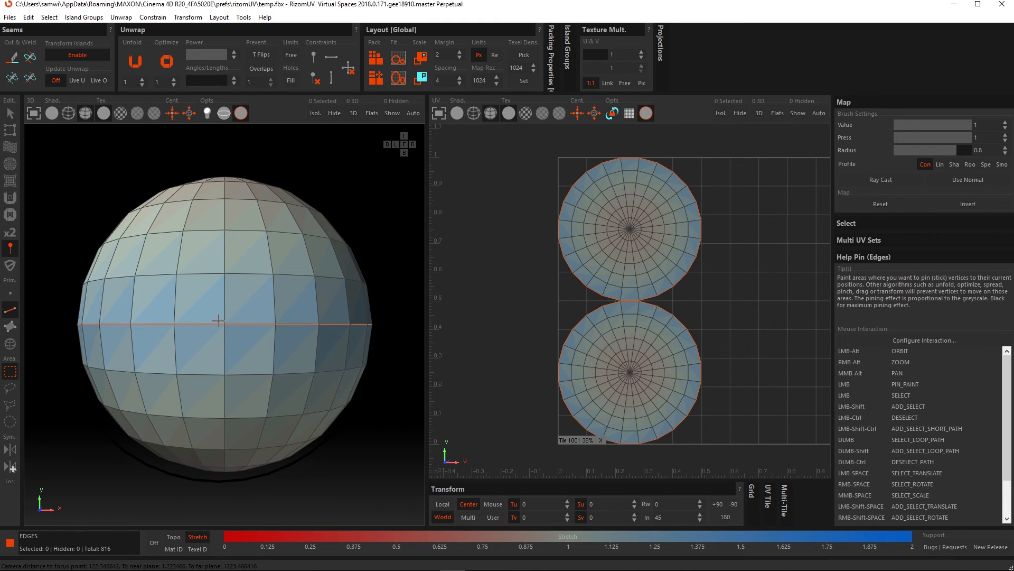
{"action": "left_click", "coordinate": [218, 321]}
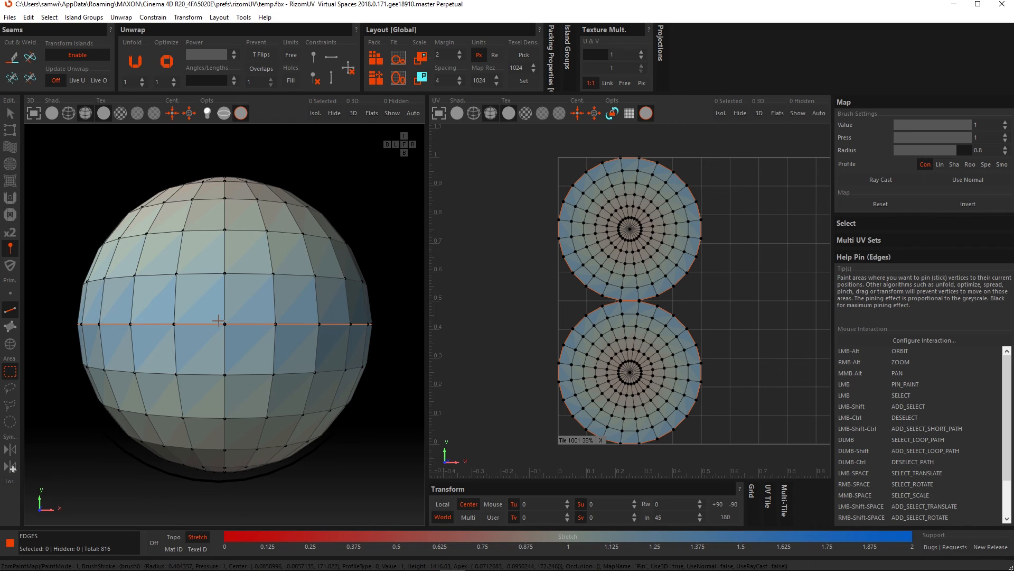
{"action": "left_click_drag", "start_coordinate": [219, 320], "coordinate": [252, 326], "text": "alt"}
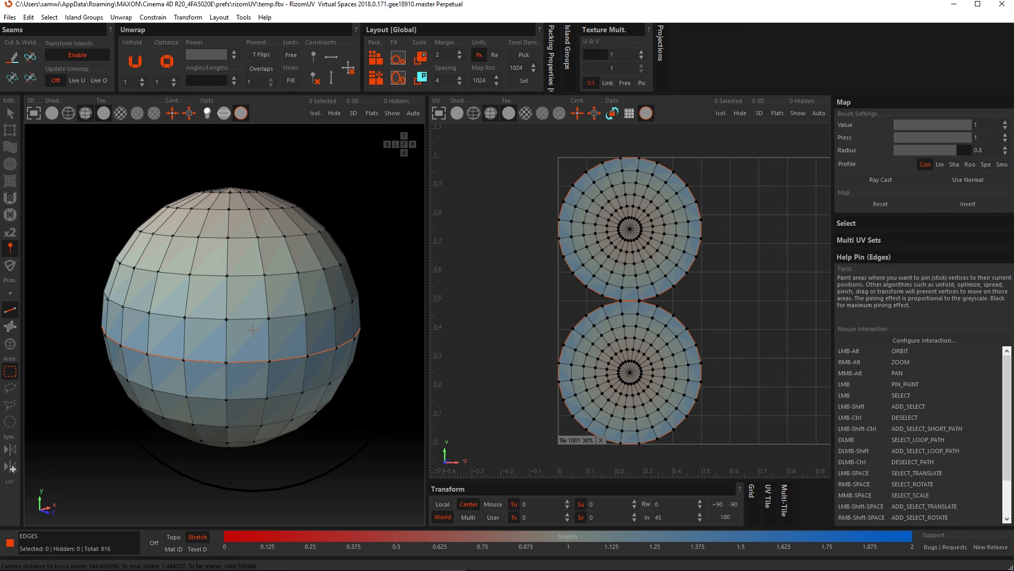
{"action": "key", "text": "ctrl+z"}
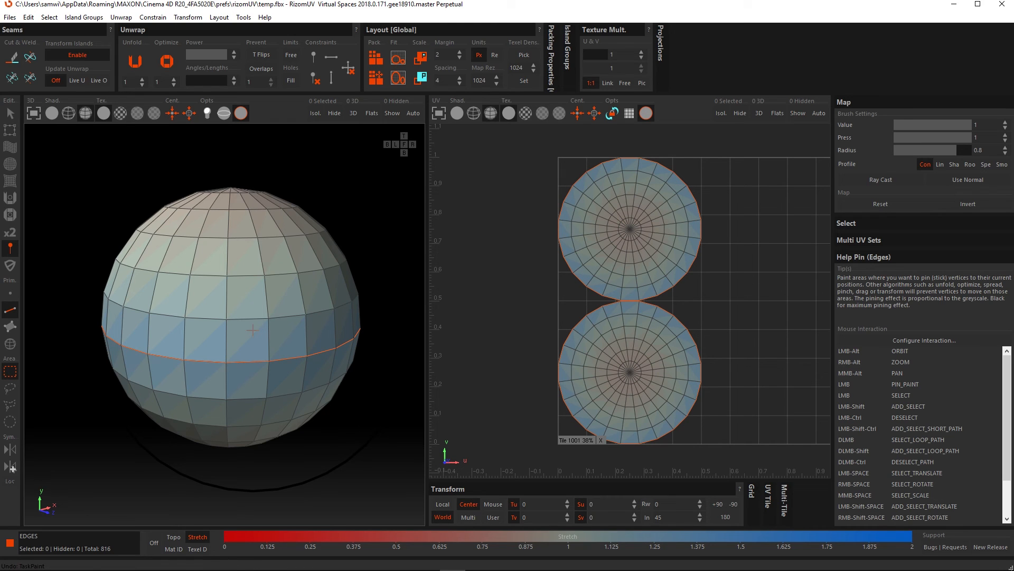
- Turn on Use Normal, paint pins on the sphere's front in the 3D view and inspect which sides are pinned
{"action": "left_click", "coordinate": [968, 178]}
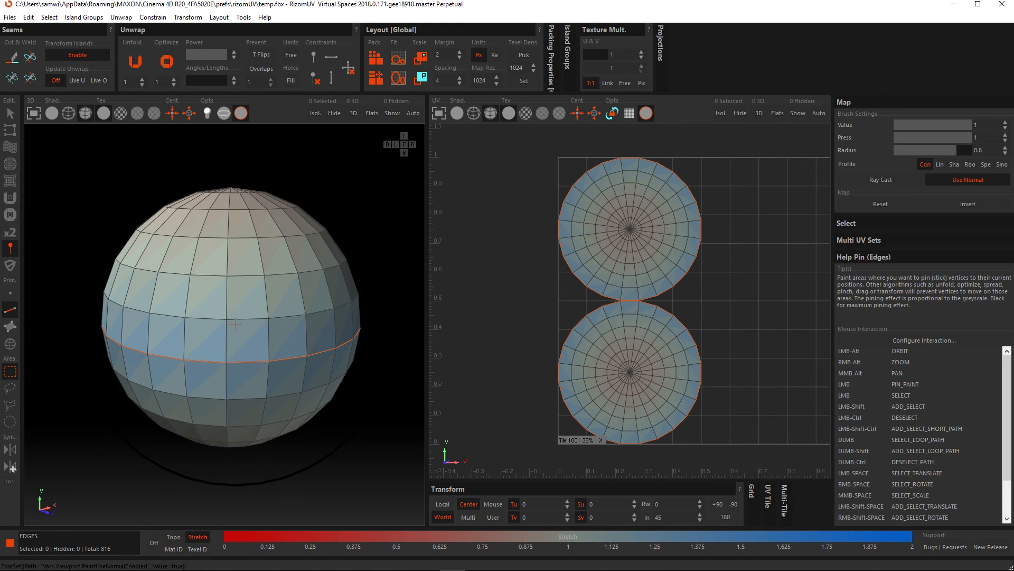
{"action": "left_click", "coordinate": [235, 324]}
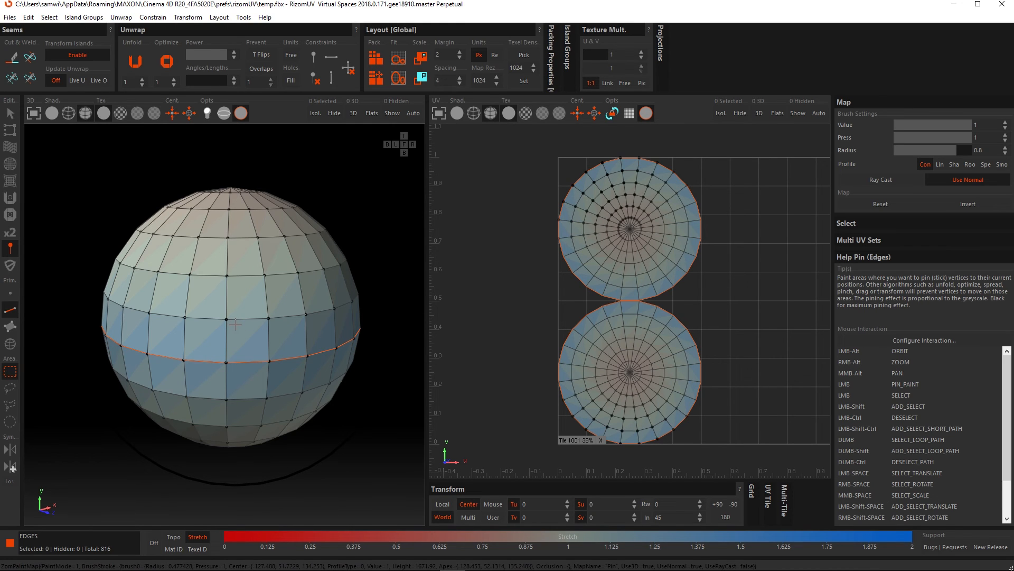
{"action": "left_click_drag", "start_coordinate": [235, 324], "coordinate": [347, 362], "text": "alt"}
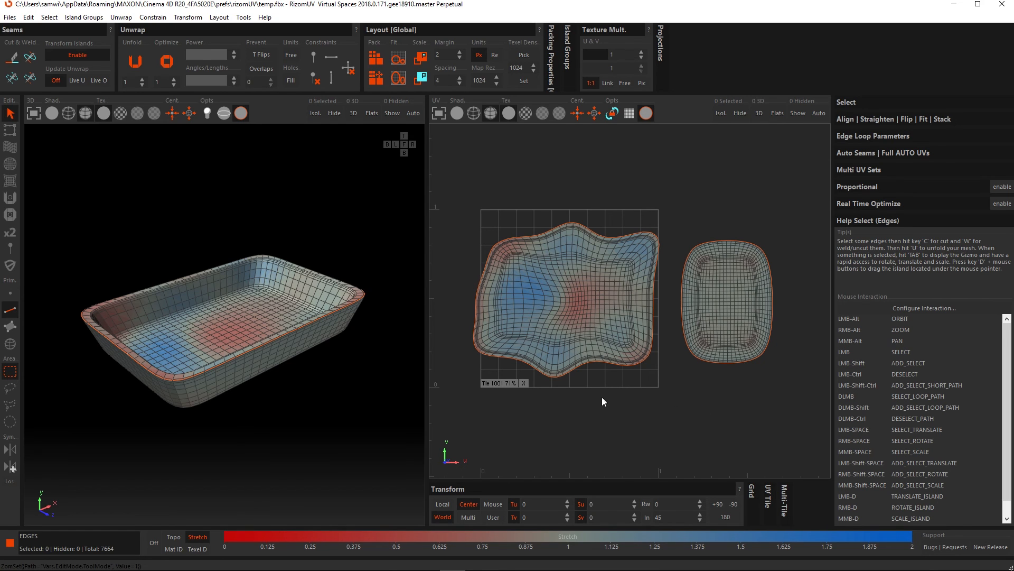
- Select the polygons at the larger tray island's upper-left corner in the UV view, unfold them with Free off, and undo the unfold
{"action": "left_click", "coordinate": [11, 326]}
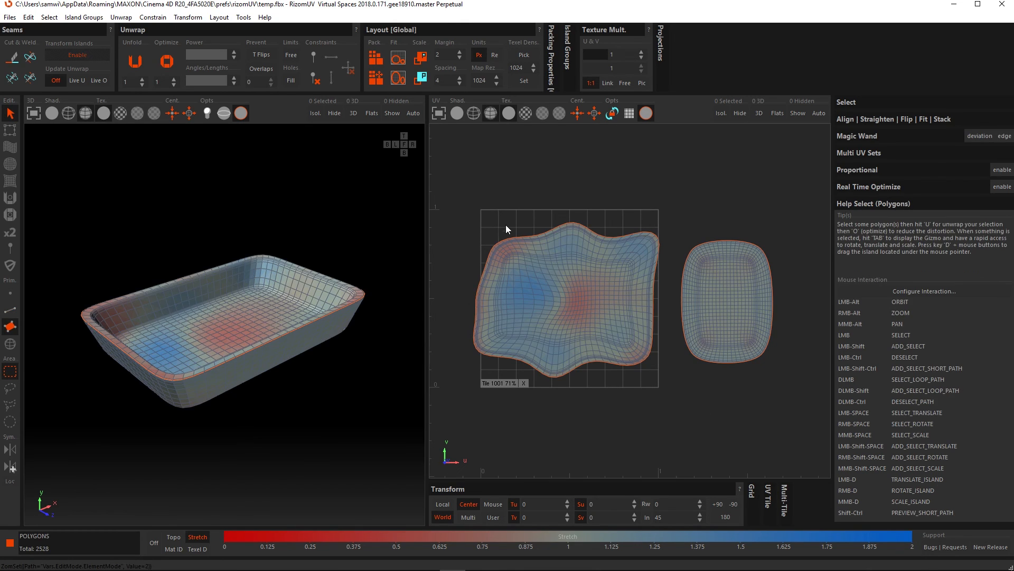
{"action": "left_click_drag", "start_coordinate": [475, 195], "coordinate": [542, 282]}
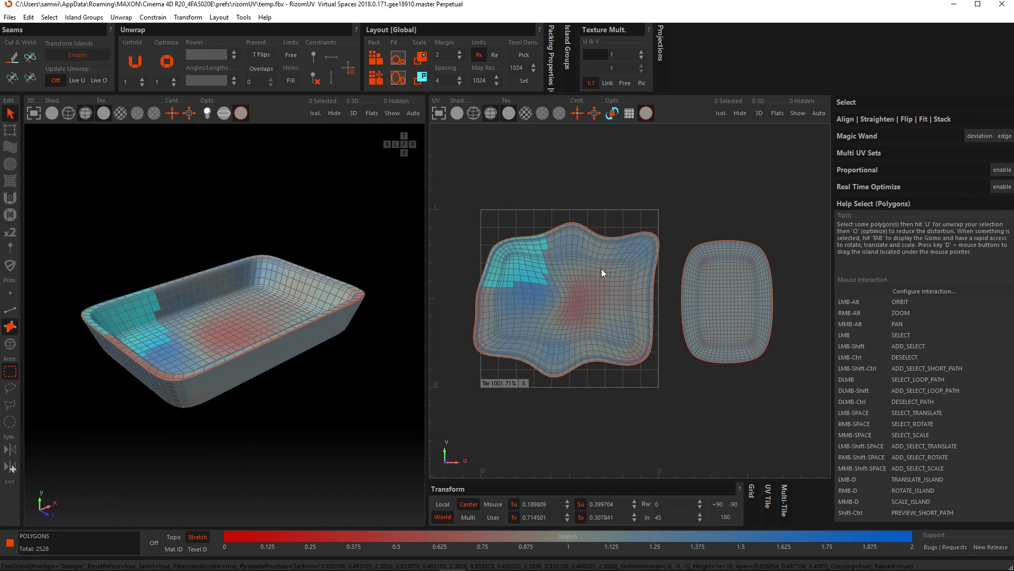
{"action": "key", "text": "u"}
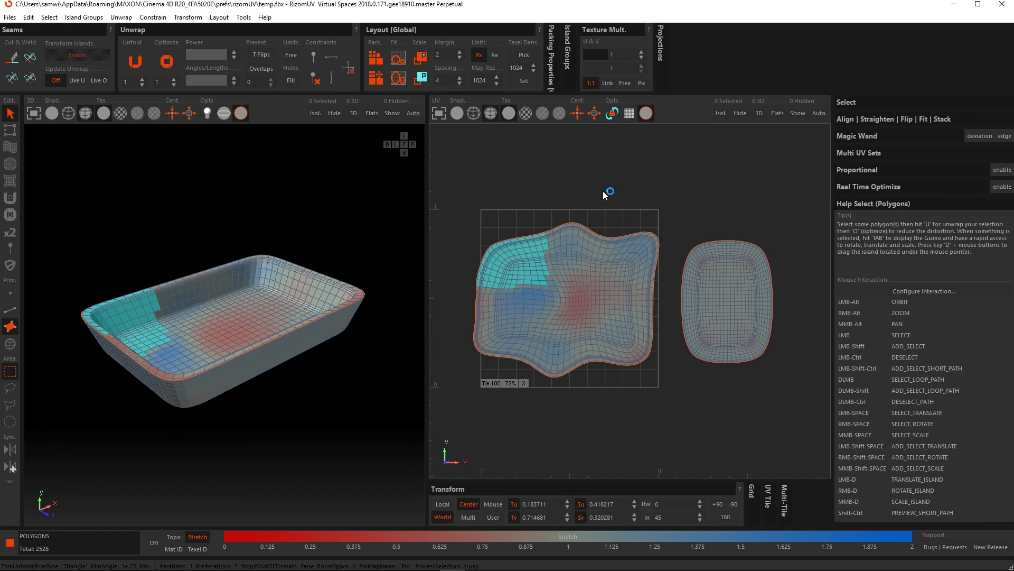
{"action": "key", "text": "ctrl+z"}
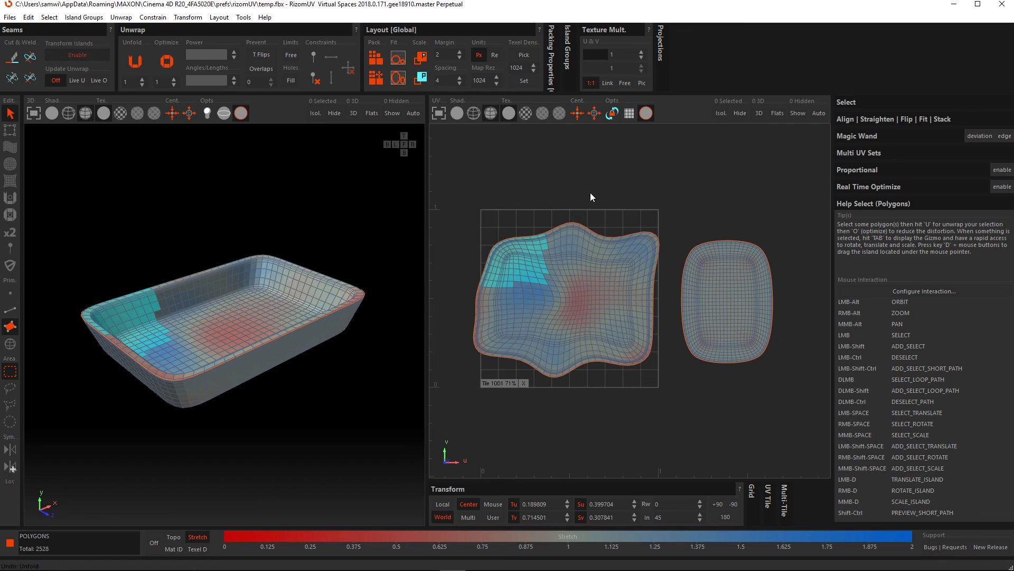
- Unfold the selected corner polygons with Free on, and unfold them again with Free off after cutting them from the island
{"action": "left_click", "coordinate": [291, 55]}
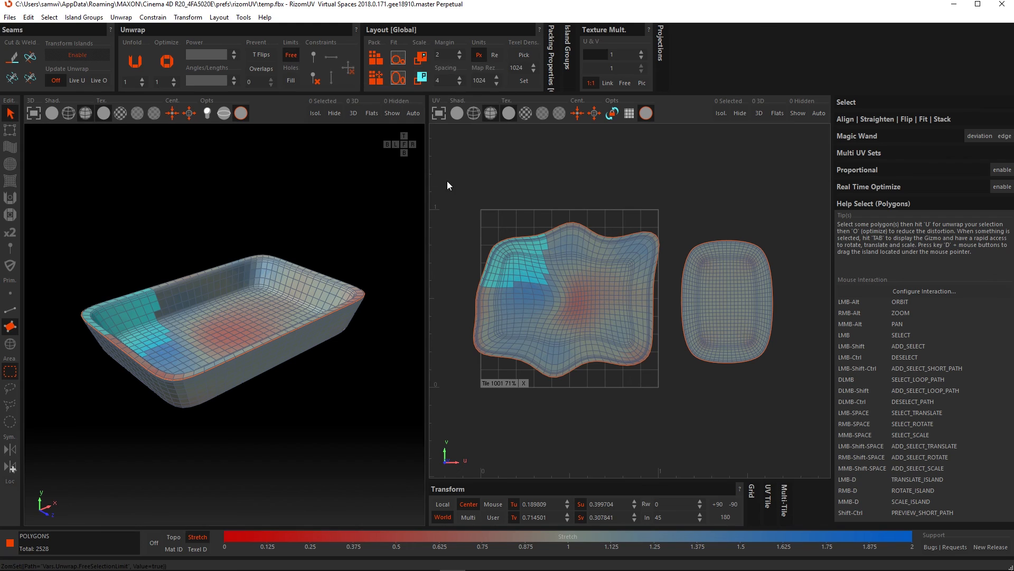
{"action": "key", "text": "u"}
{"action": "key", "text": "c"}
{"action": "left_click", "coordinate": [292, 56]}
{"action": "key", "text": "u"}
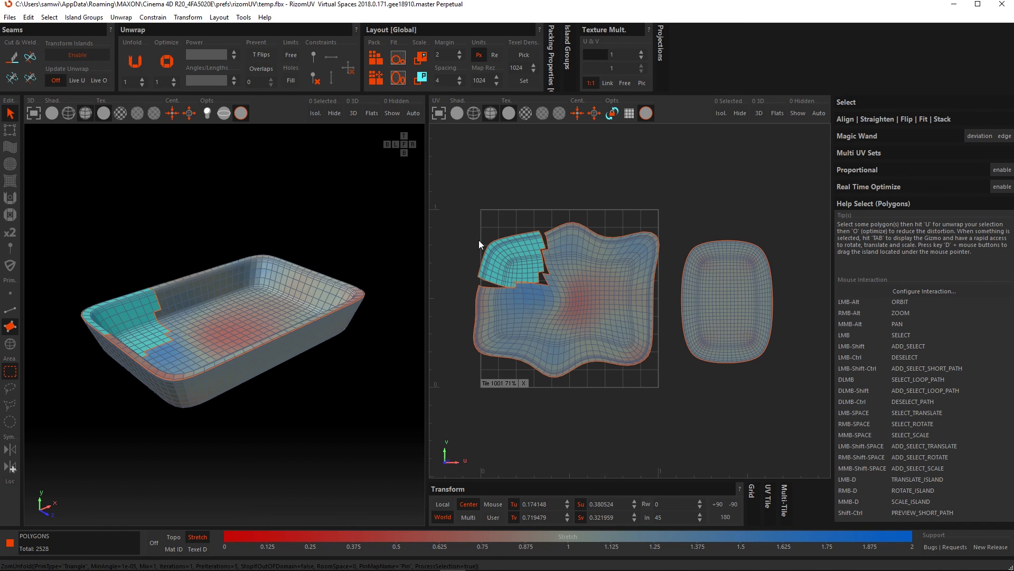
- Undo the corner's unfold and cut, try unfolding the polygons with Free on, and undo that unfold
{"action": "left_click", "coordinate": [293, 54]}
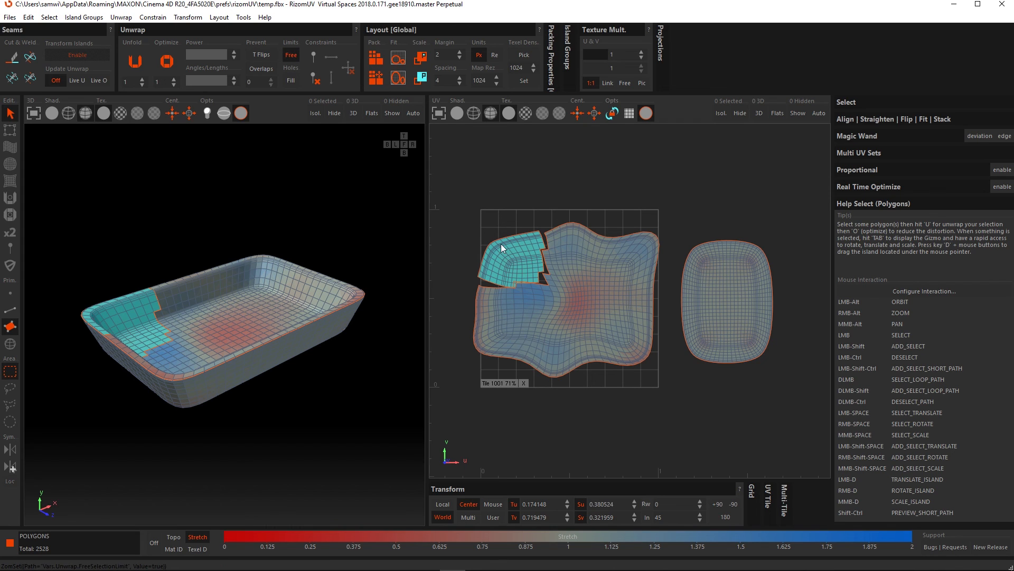
{"action": "key", "text": "ctrl+z"}
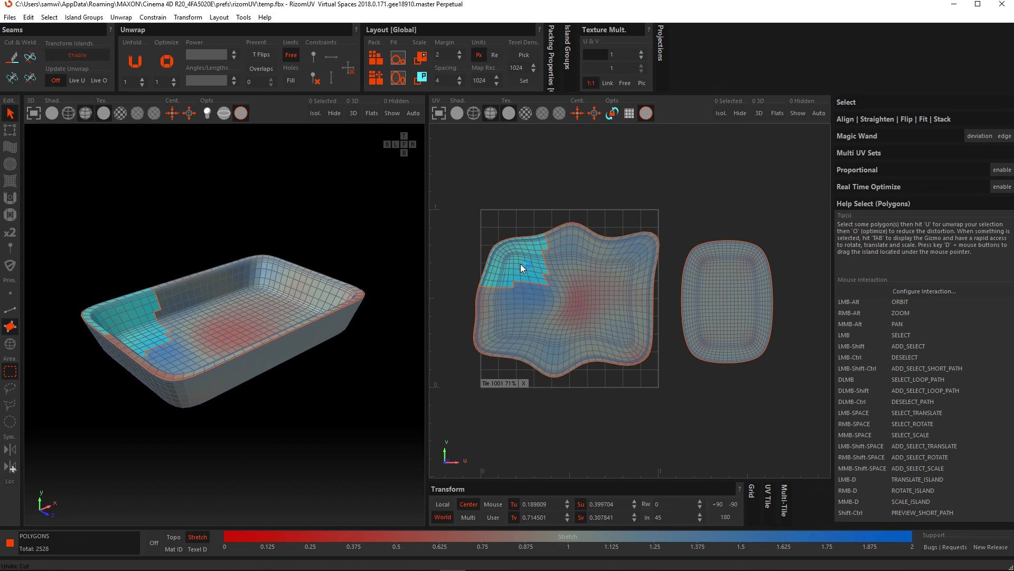
{"action": "key", "text": "u"}
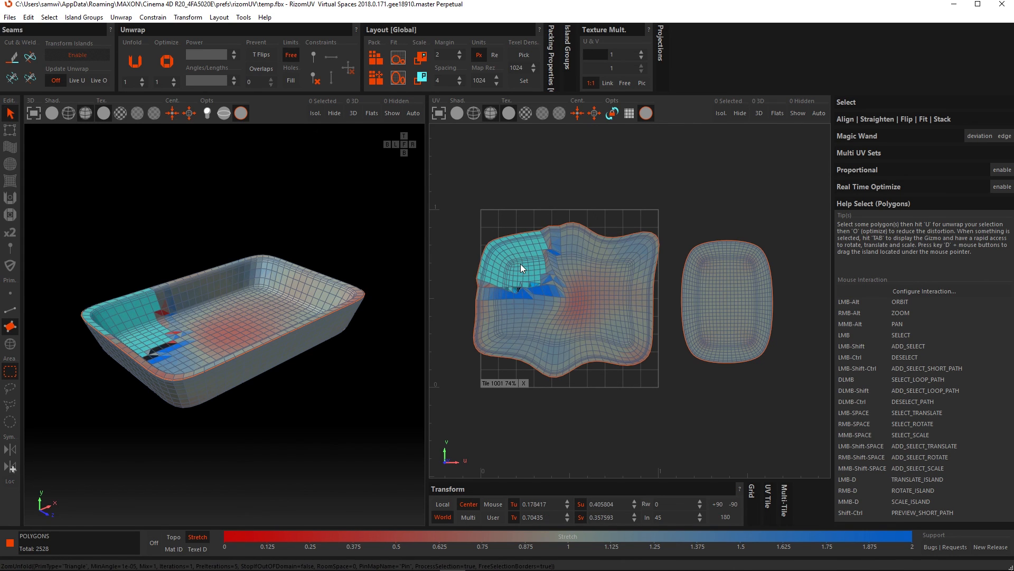
{"action": "key", "text": "ctrl+z"}
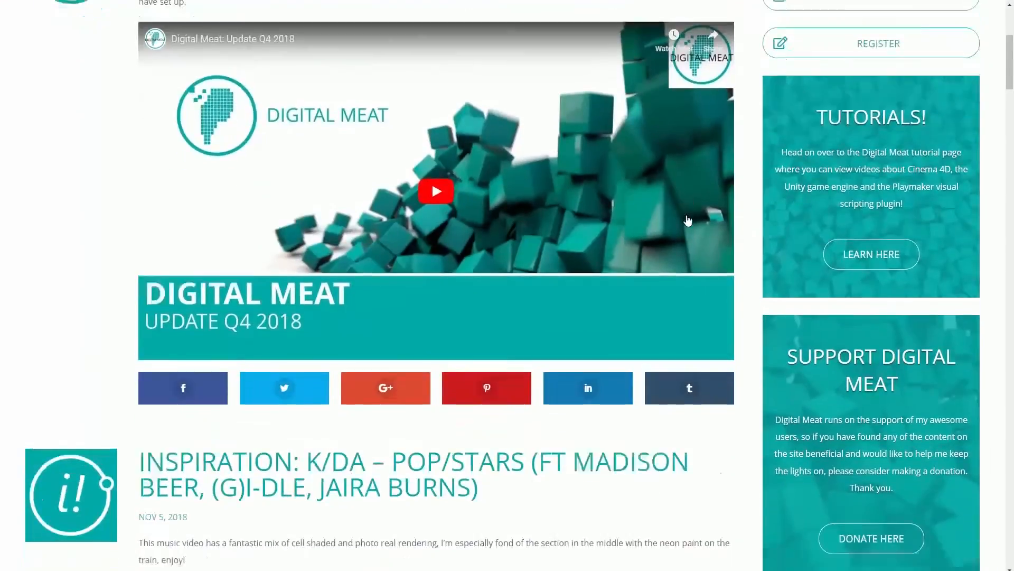
- Browse the Digital Meat website's tutorials in the web browser by the Cinema 4D, NAB and RealFlow | C4D categories
{"action": "scroll", "coordinate": [681, 229], "scroll_direction": "down", "scroll_amount": 7}
{"action": "scroll", "coordinate": [681, 230], "scroll_direction": "down", "scroll_amount": 7}
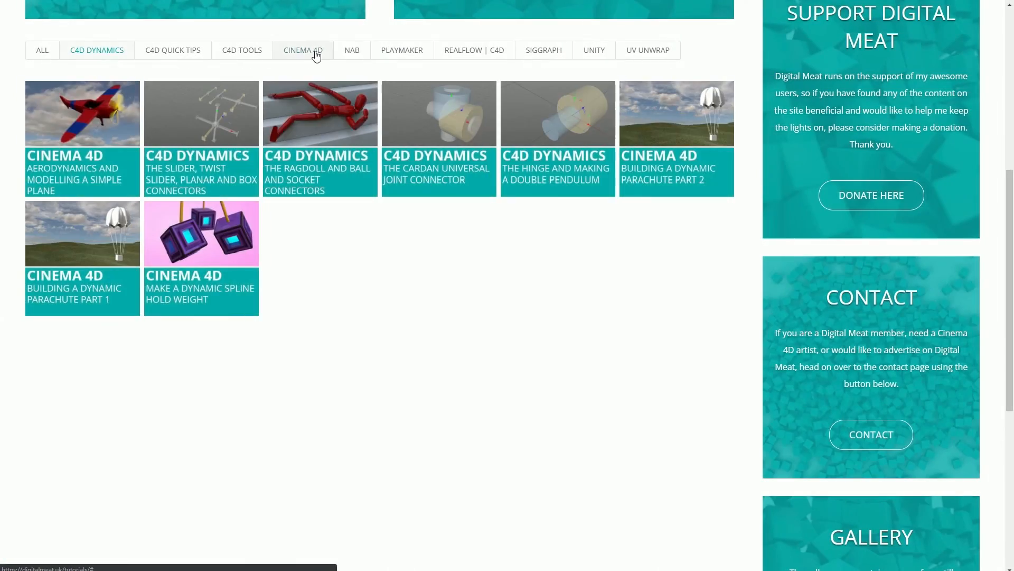
{"action": "left_click", "coordinate": [316, 53]}
{"action": "left_click", "coordinate": [352, 49]}
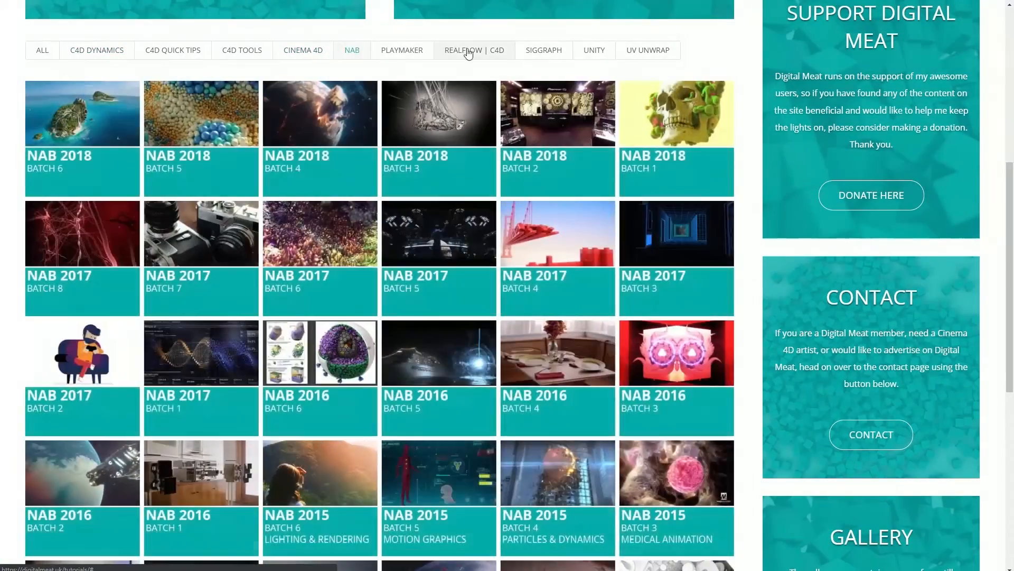
{"action": "left_click", "coordinate": [475, 50]}
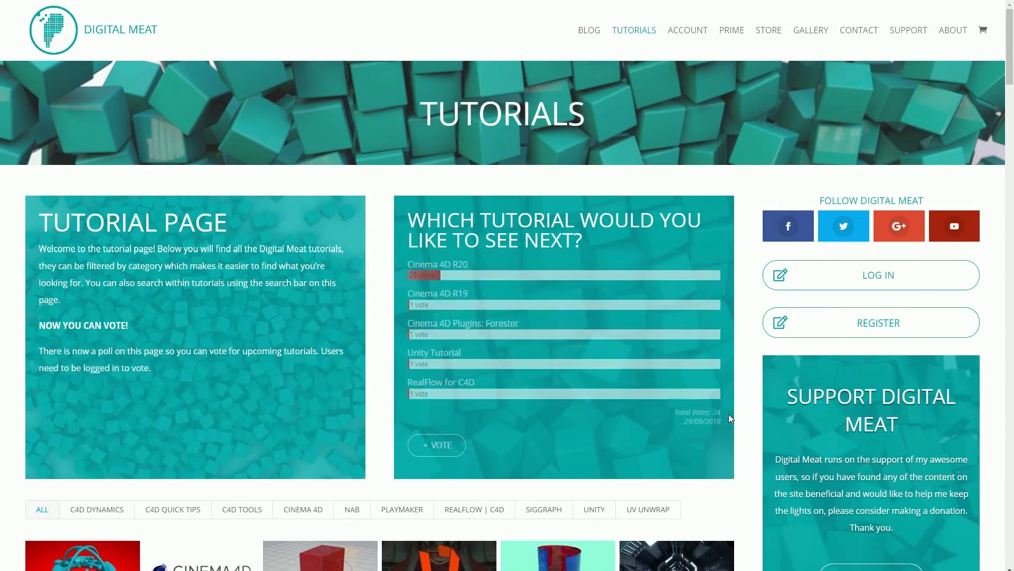